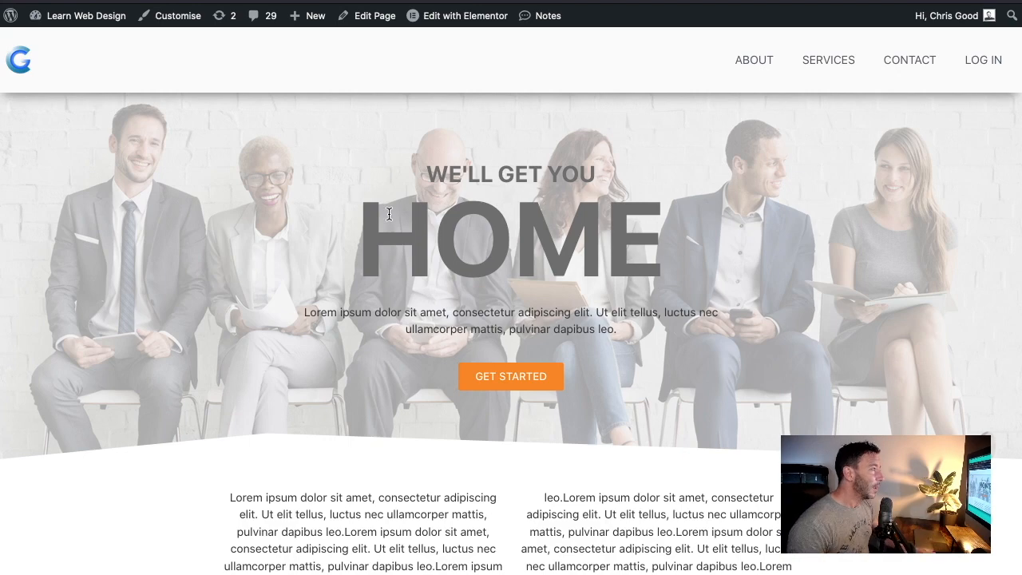
Review the homepage from the hero banner through the service cards and smiling couple section to the desk photo.
scroll(479, 239, down, 5)
scroll(480, 271, up, 5)
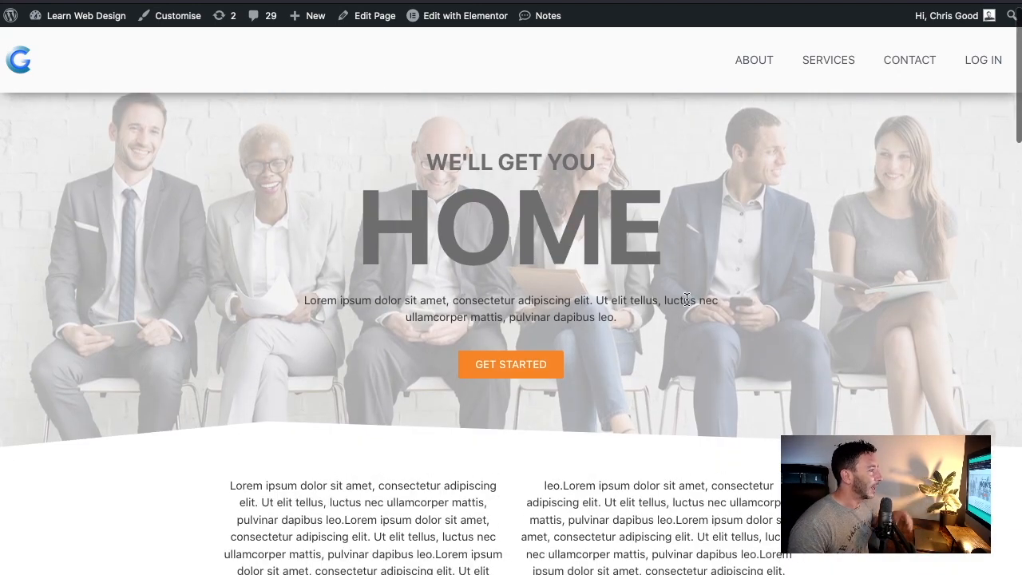
scroll(559, 279, down, 8)
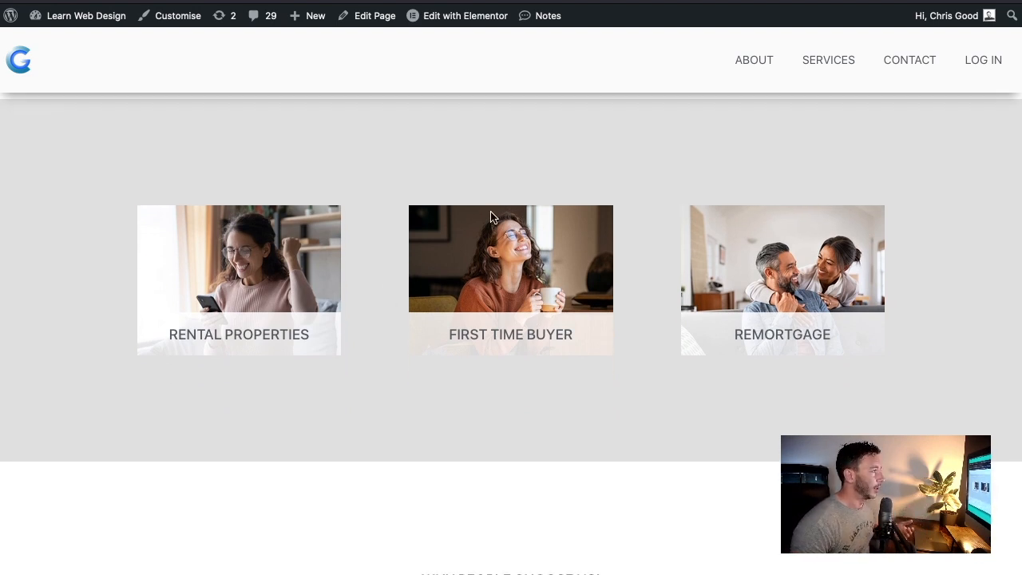
scroll(582, 347, down, 10)
scroll(566, 345, down, 3)
scroll(562, 338, up, 10)
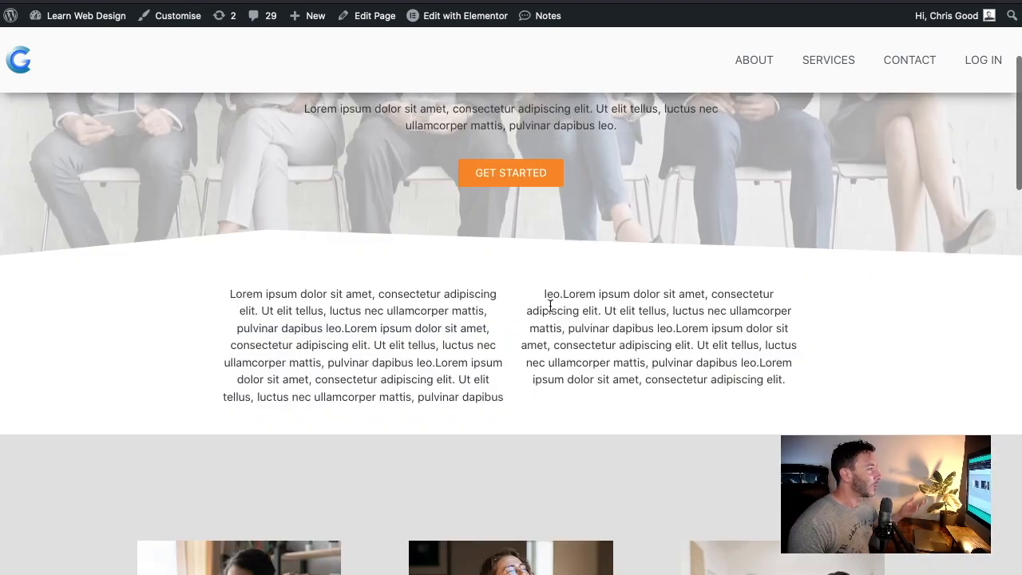
scroll(557, 329, up, 3)
scroll(534, 342, down, 5)
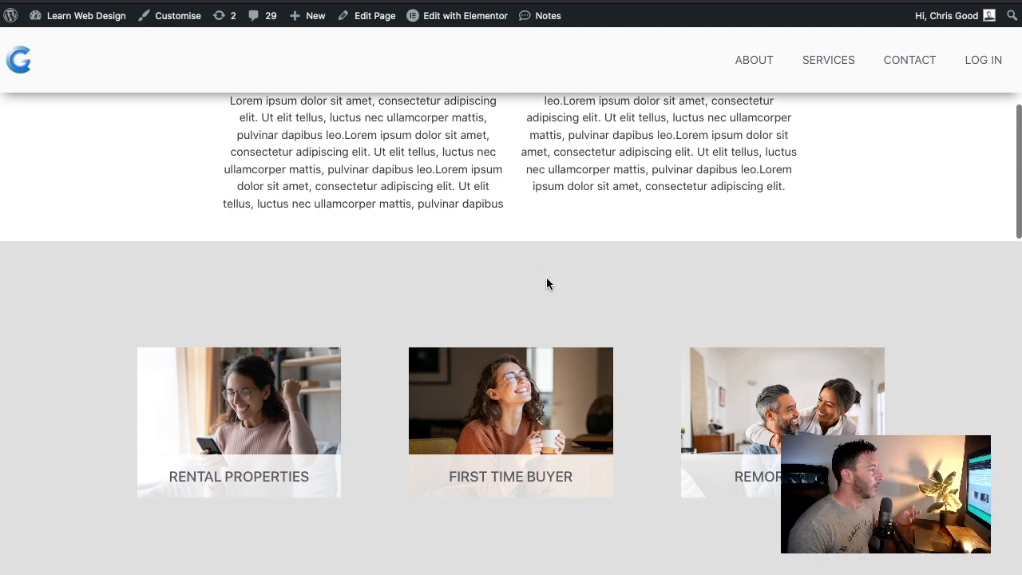
scroll(547, 278, down, 3)
scroll(568, 279, down, 8)
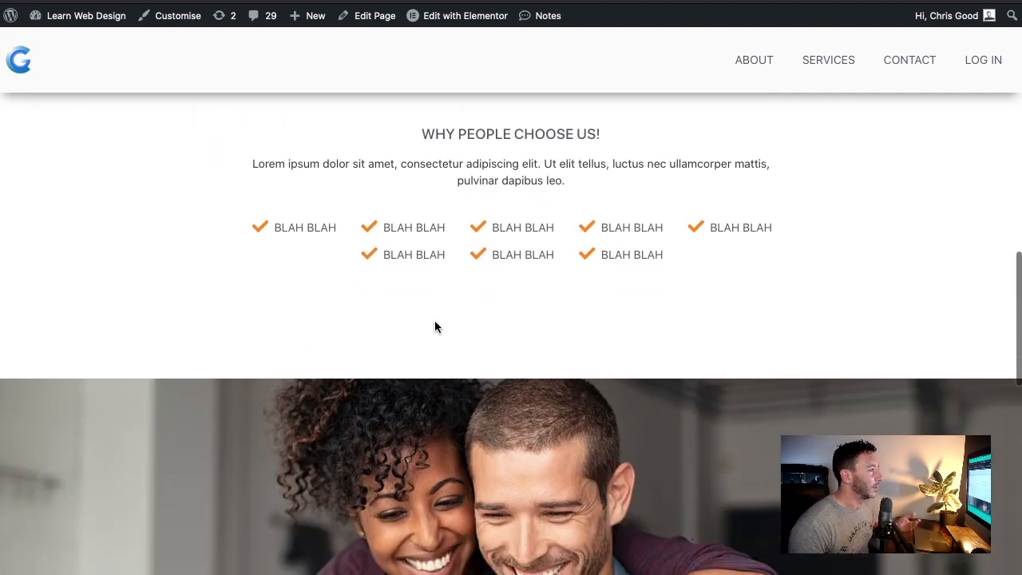
scroll(631, 356, down, 6)
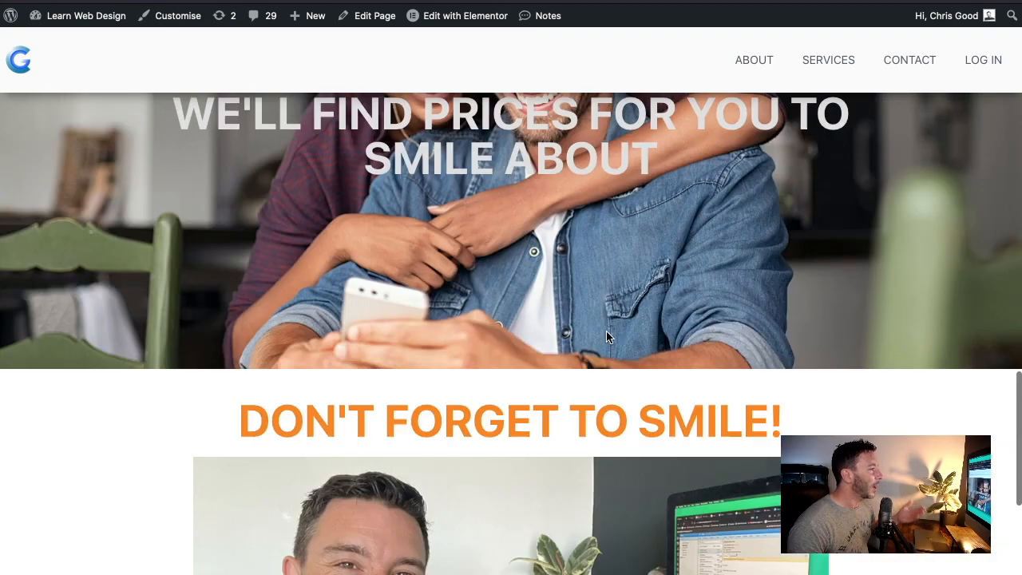
scroll(414, 382, down, 1)
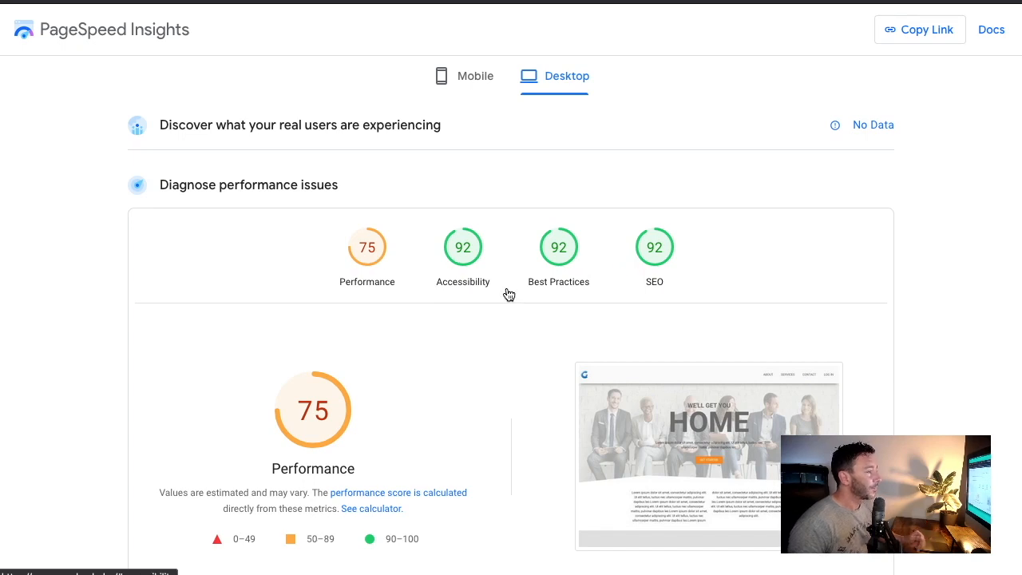
Review the desktop PageSpeed Insights metrics and opportunities, collapsing the Efficiently encode images and Properly size images audits.
scroll(506, 290, down, 1)
scroll(511, 295, down, 5)
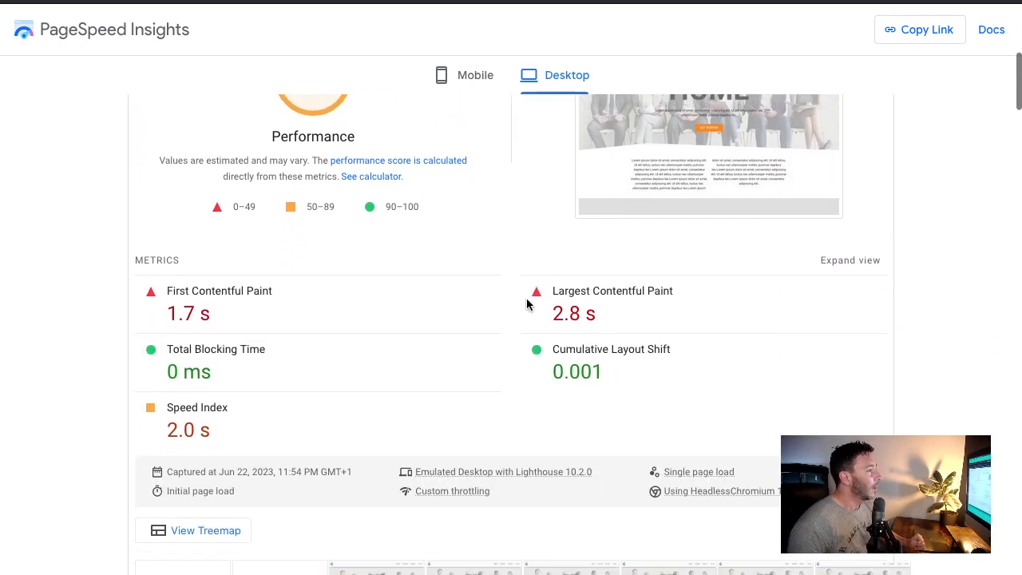
scroll(521, 297, down, 5)
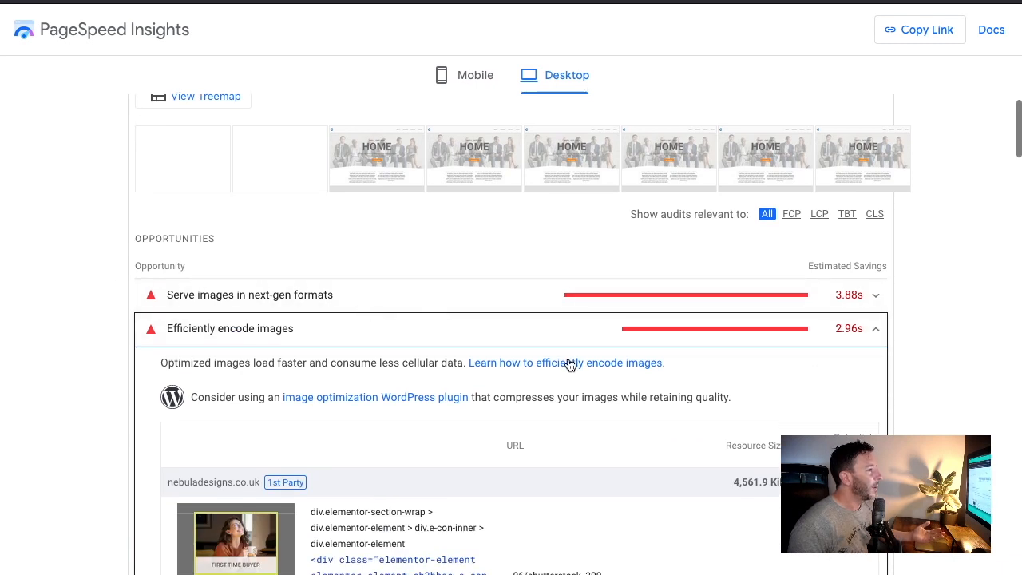
scroll(567, 360, down, 1)
click(869, 310)
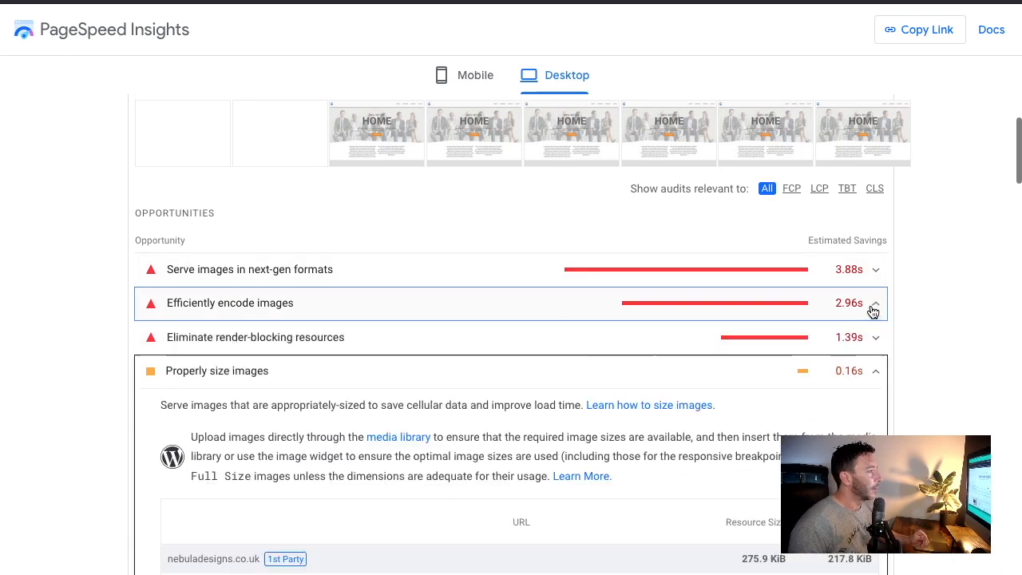
click(877, 372)
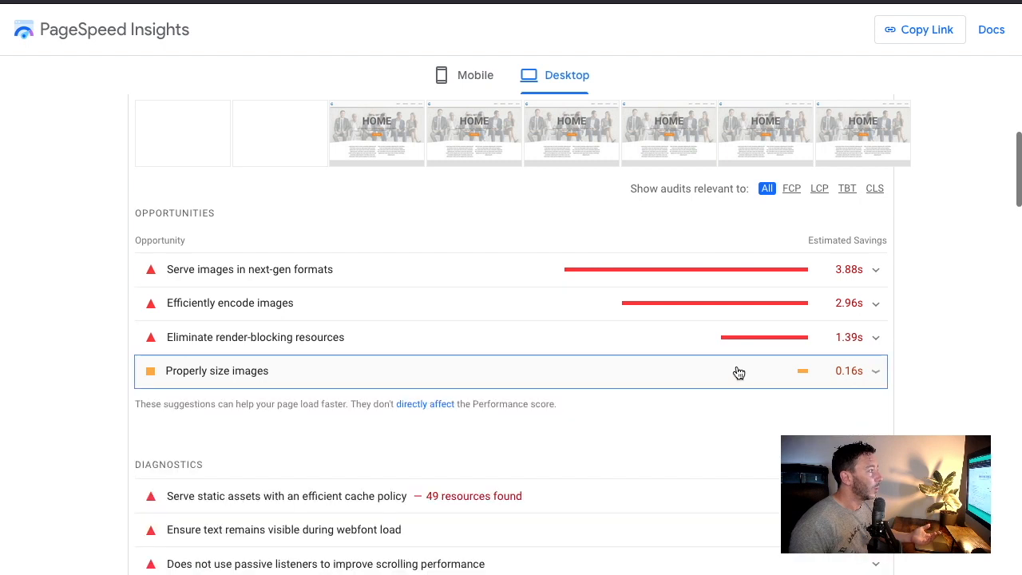
scroll(381, 501, down, 1)
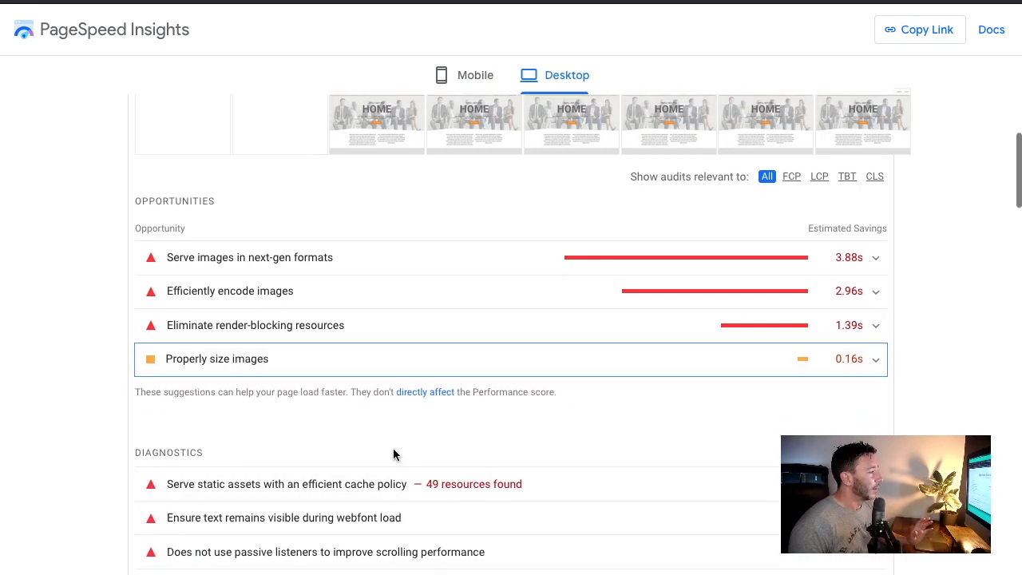
scroll(240, 285, up, 2)
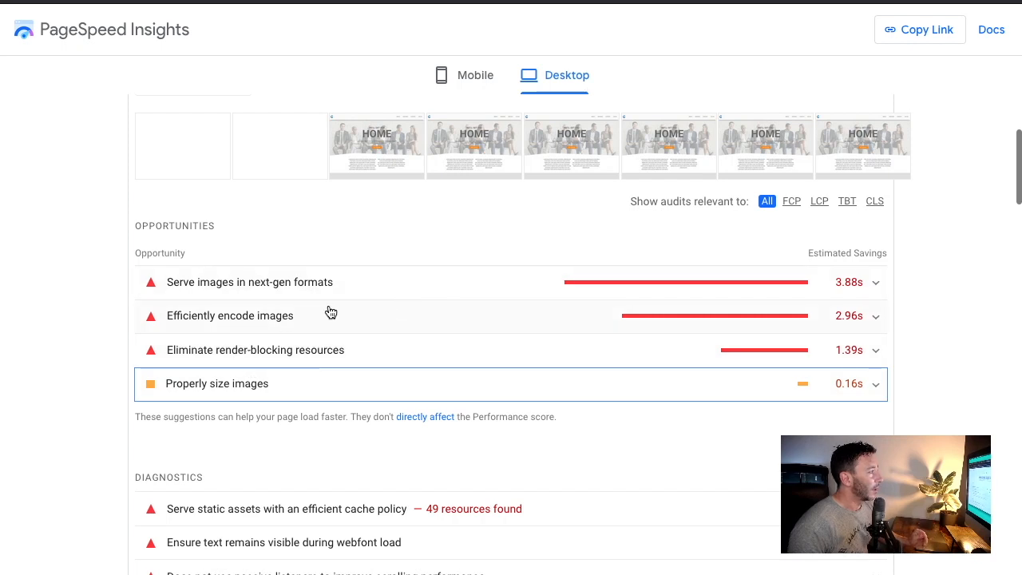
Expand the Serve images in next-gen formats audit, read its WebP and AVIF advice, and collapse it again.
click(869, 284)
scroll(508, 371, down, 1)
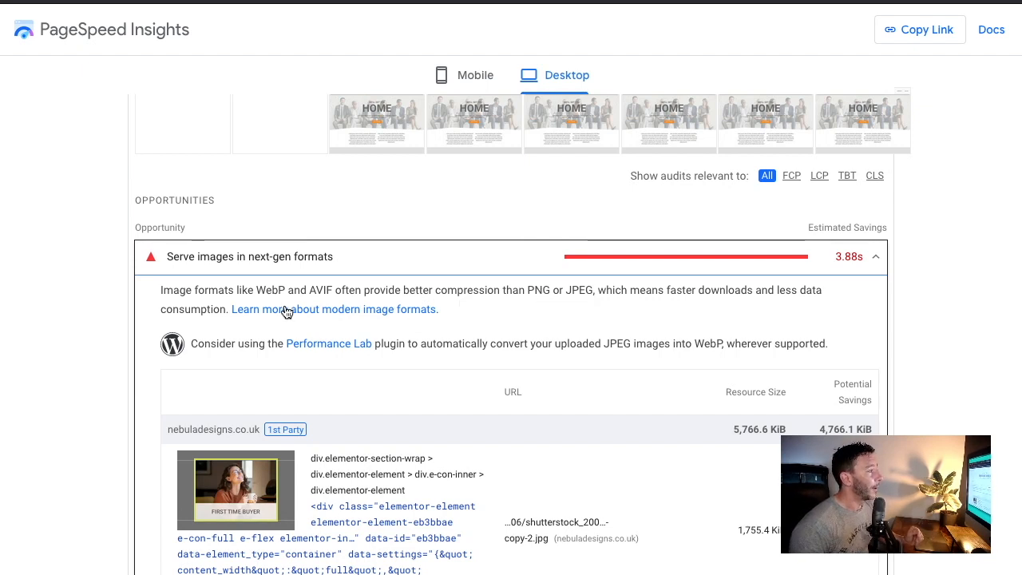
drag(257, 290, 288, 289)
click(261, 293)
click(294, 289)
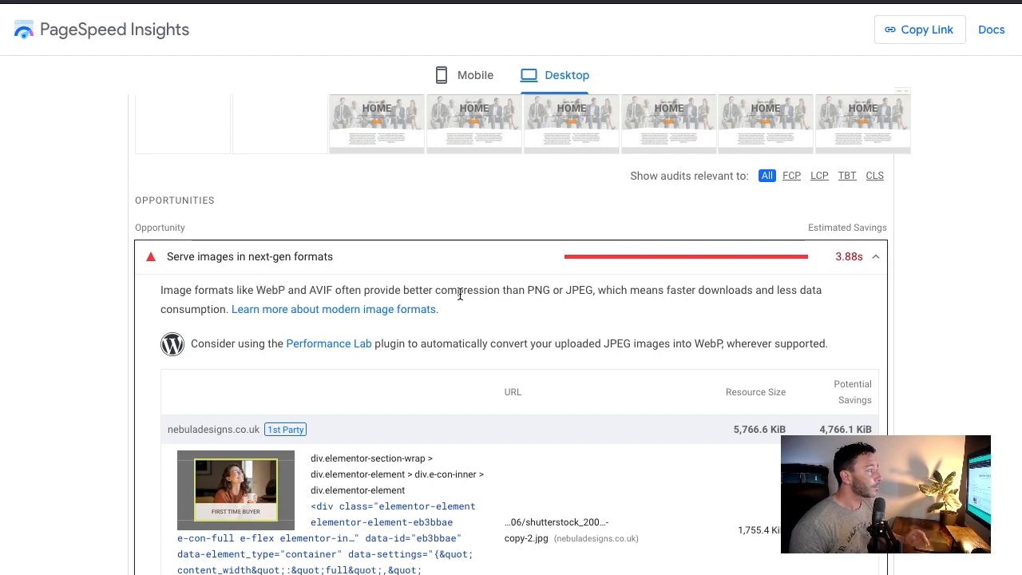
click(884, 270)
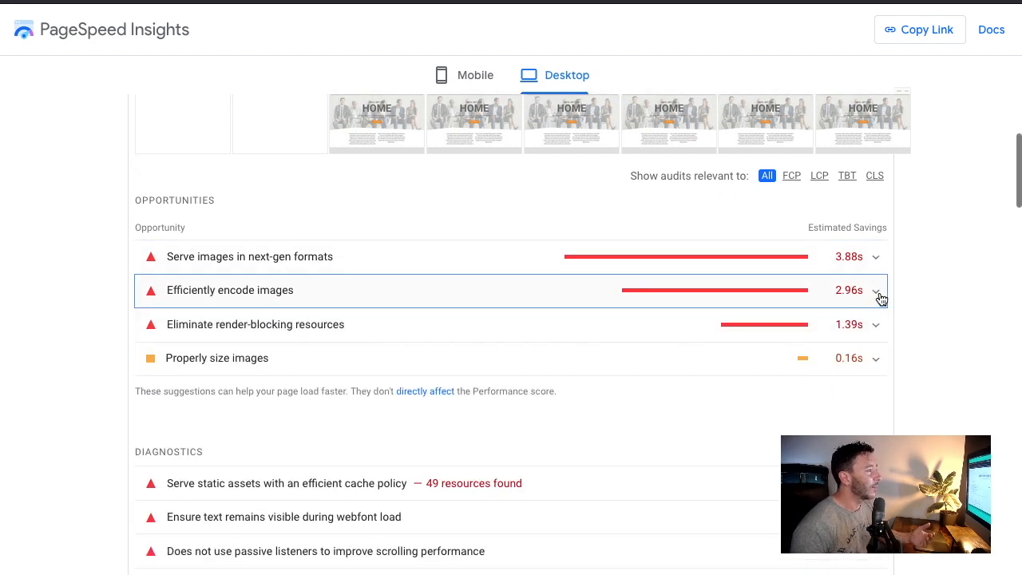
Expand the Efficiently encode images audit, read its compression advice and listed images, and collapse it again.
click(878, 296)
scroll(352, 275, down, 2)
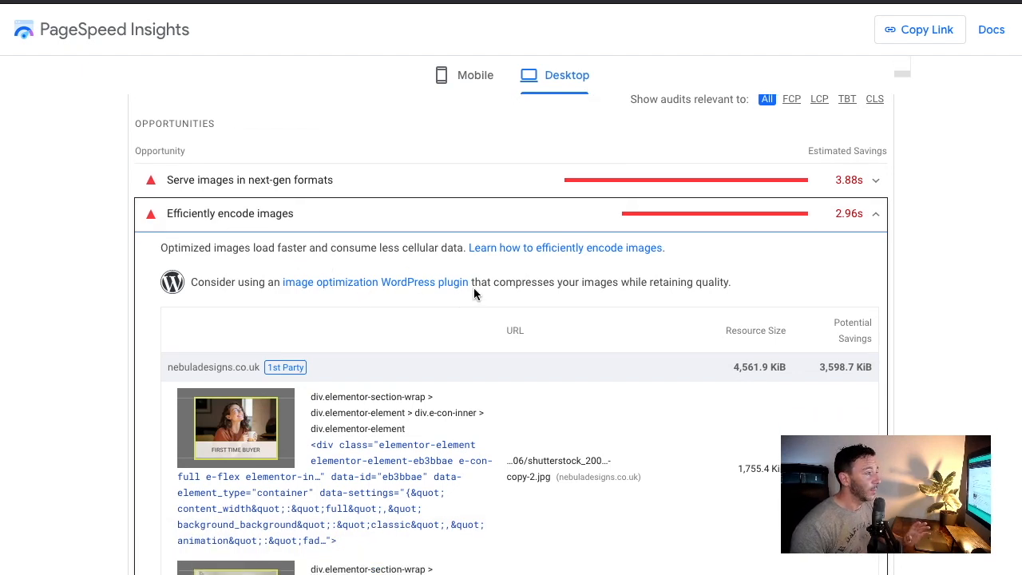
click(876, 216)
Expand the Properly size images audit and examine the listed images, highlighting the desk photo's width value in its code.
scroll(311, 251, down, 1)
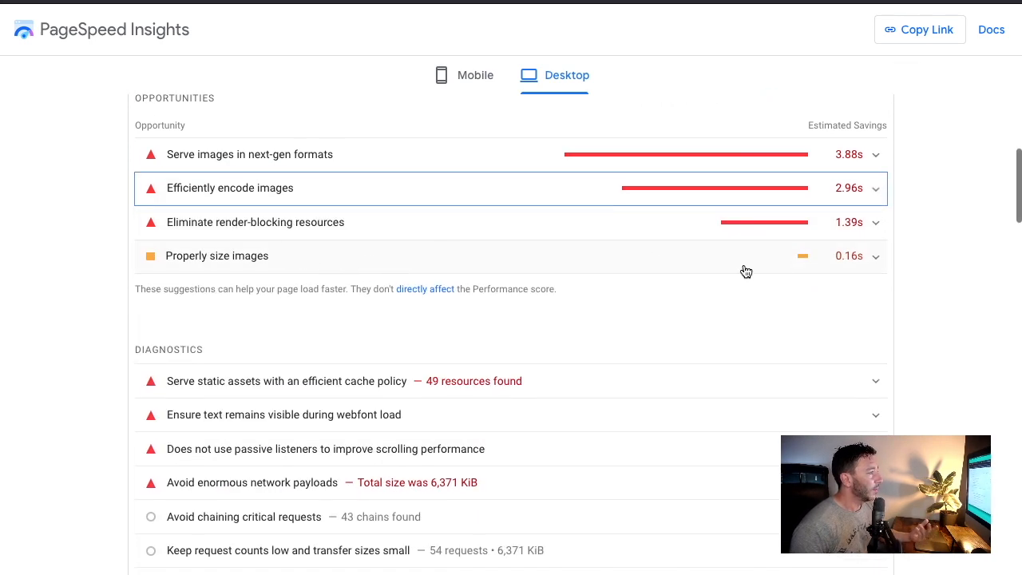
click(874, 263)
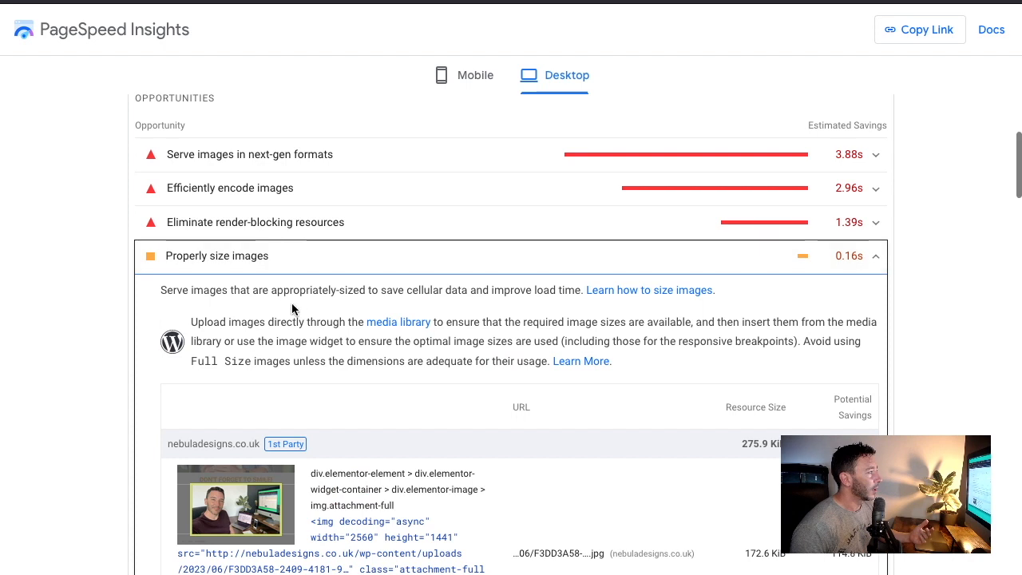
scroll(293, 309, down, 3)
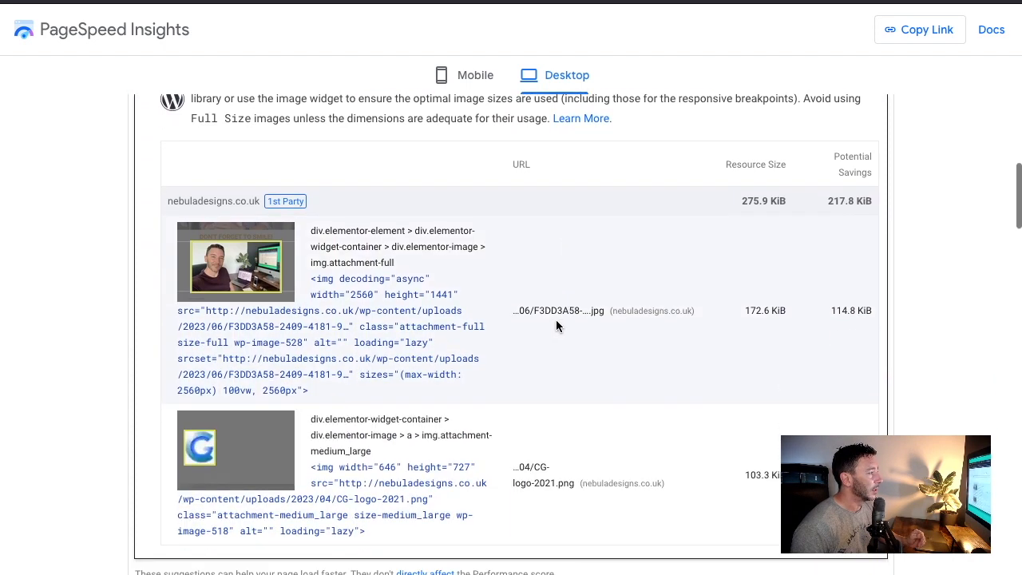
scroll(443, 309, down, 1)
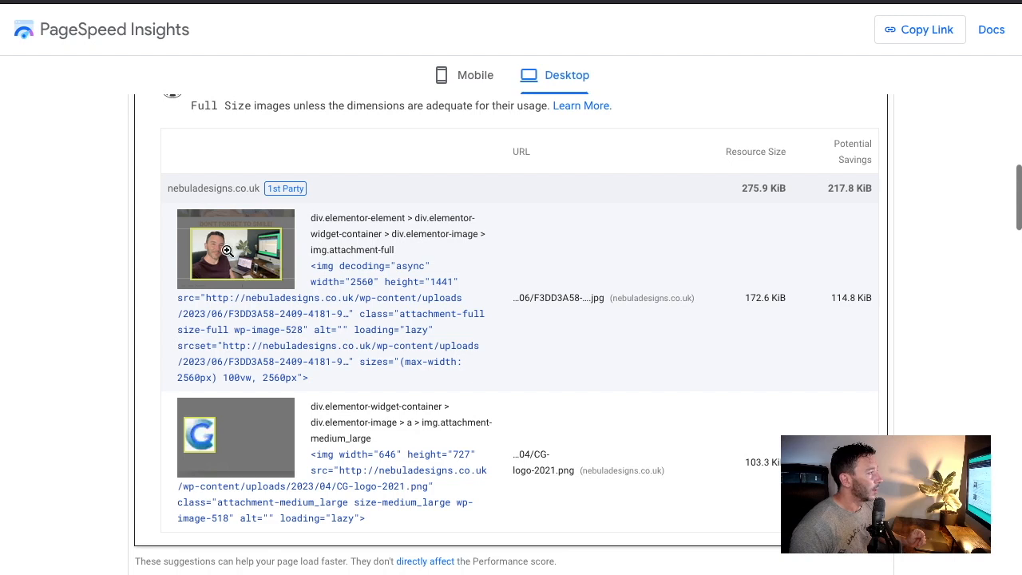
drag(352, 283, 362, 283)
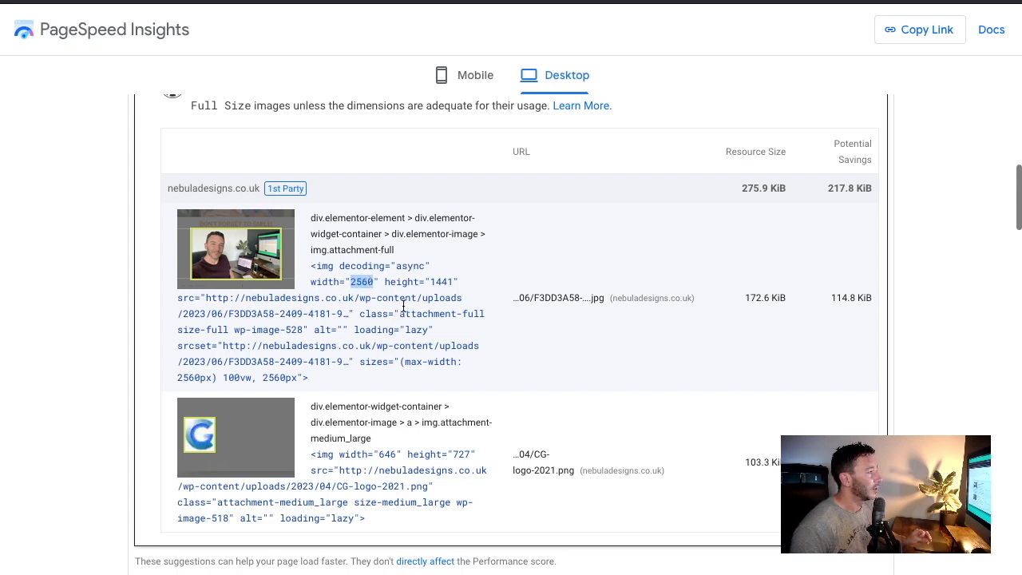
click(535, 282)
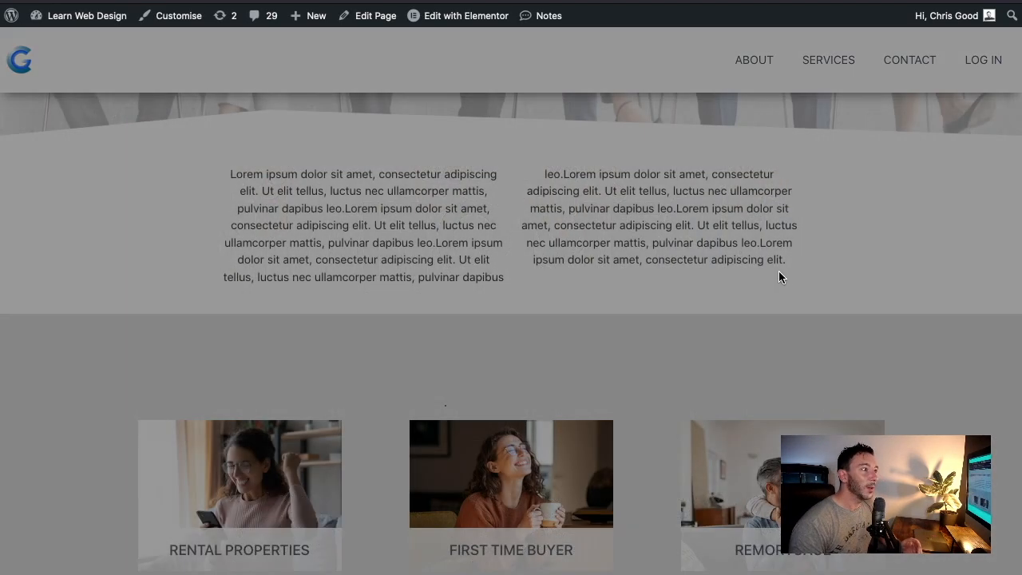
scroll(781, 272, down, 1)
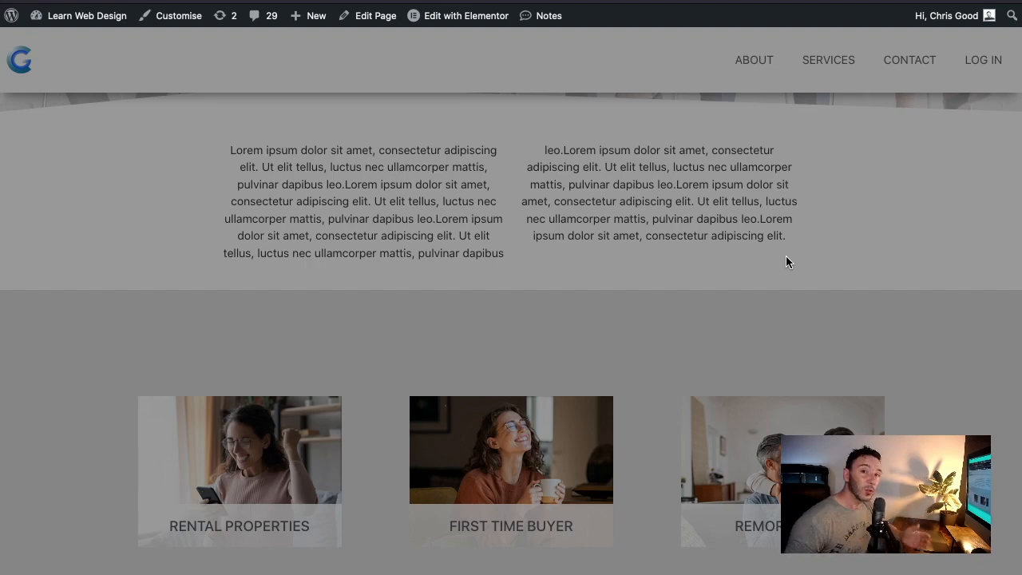
scroll(714, 283, up, 2)
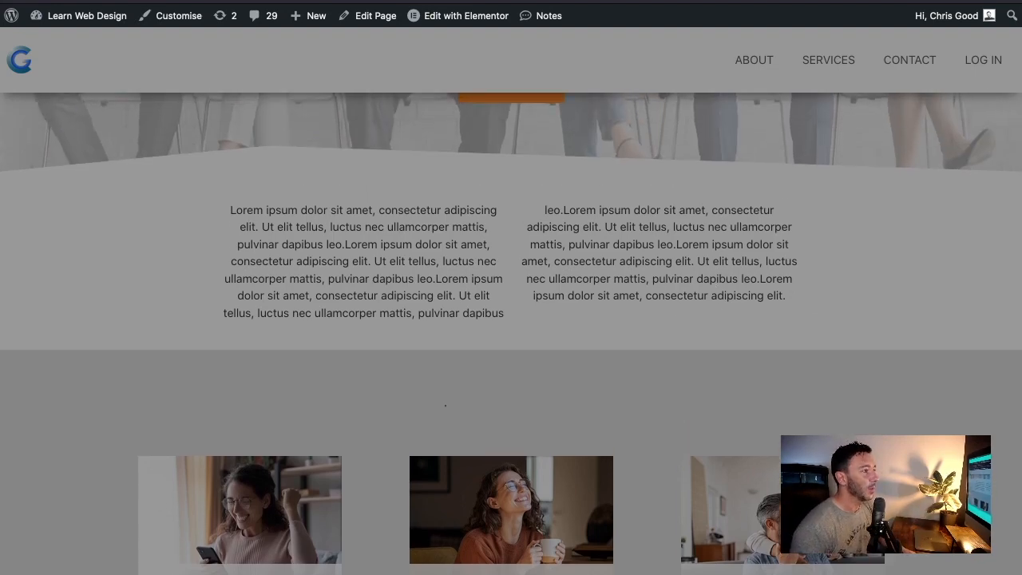
scroll(601, 272, up, 8)
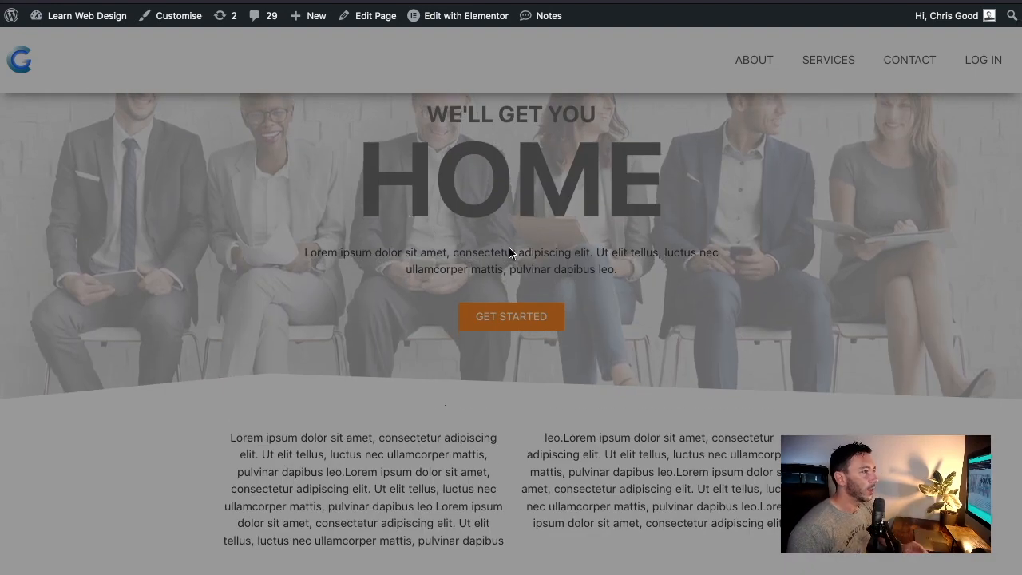
scroll(508, 247, down, 1)
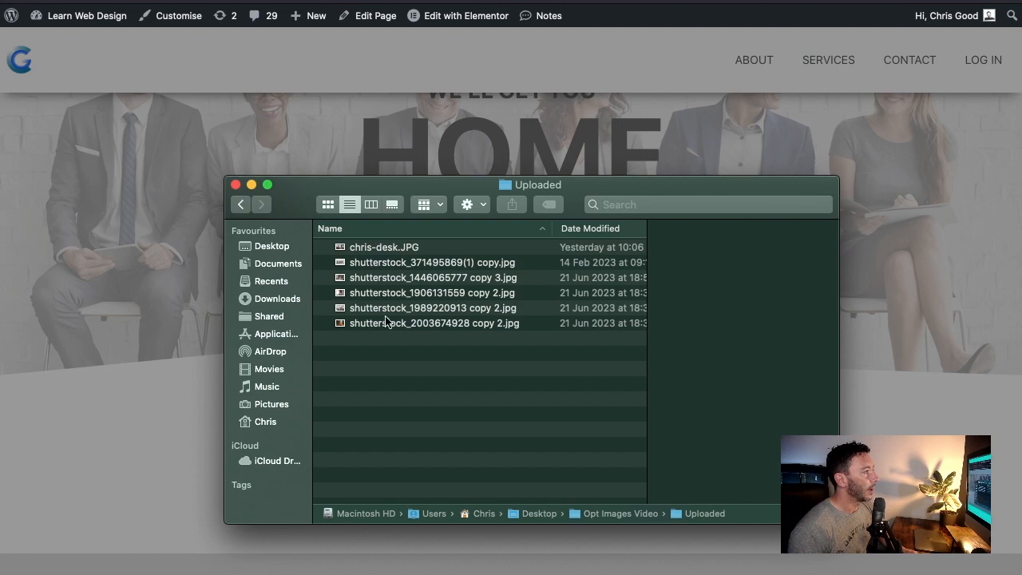
Select all images in the Uploaded folder to check their combined size, and move that folder window out of view.
click(382, 252)
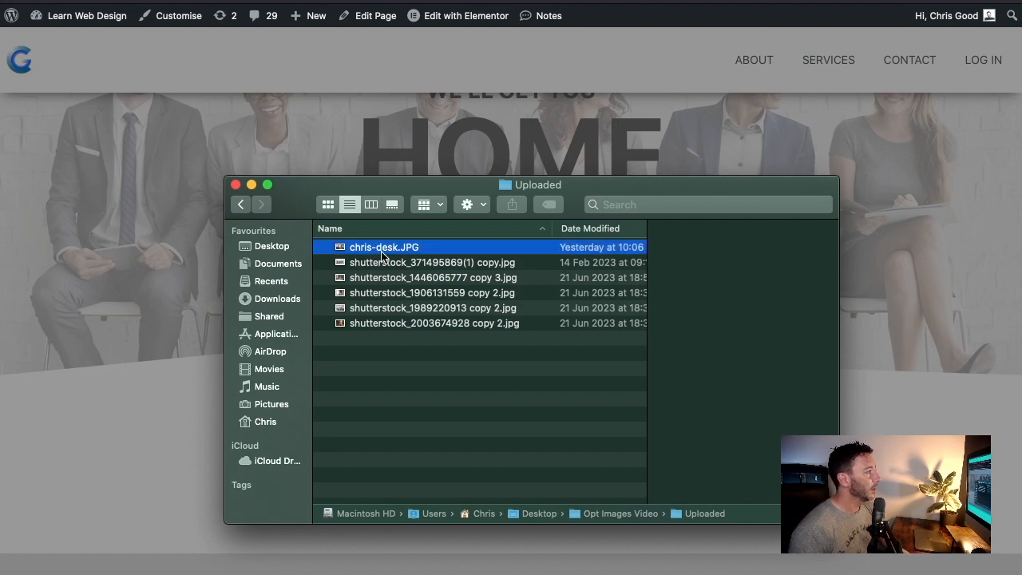
shift+click(391, 324)
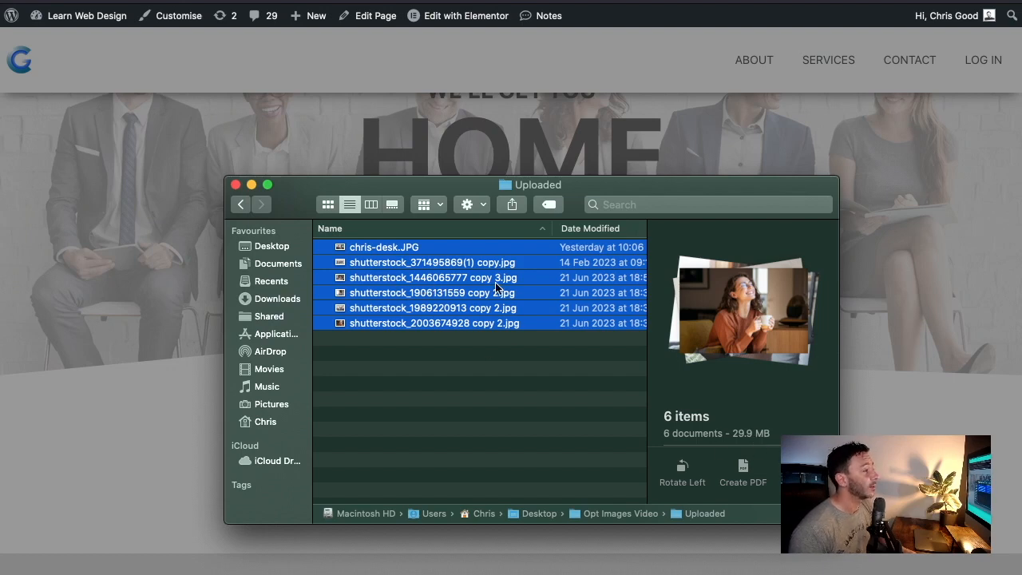
drag(356, 189, 1021, 331)
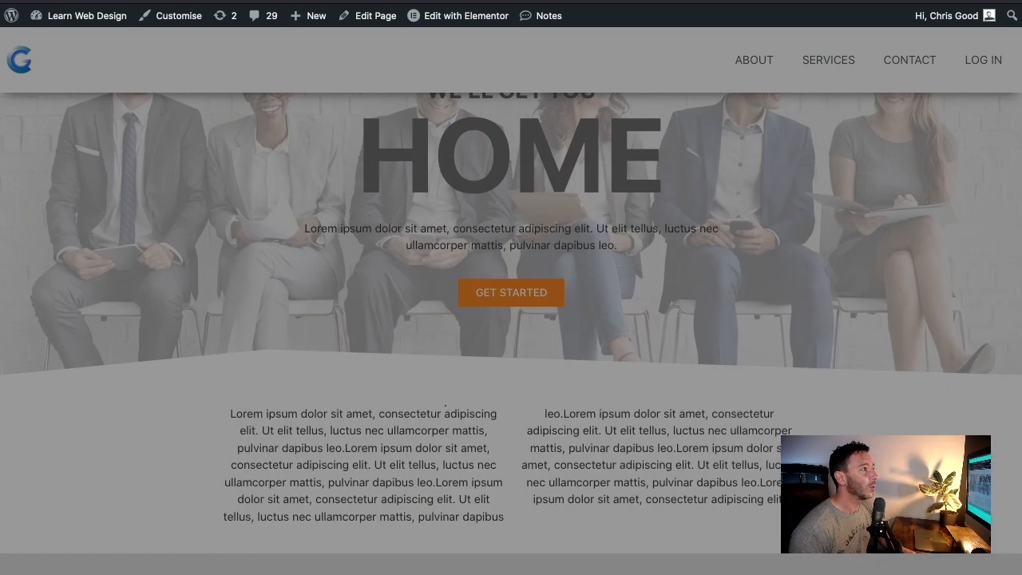
Bring the Uploaded -resized folder window into view, select all its images, and reposition the window over the homepage.
drag(1021, 114, 163, 116)
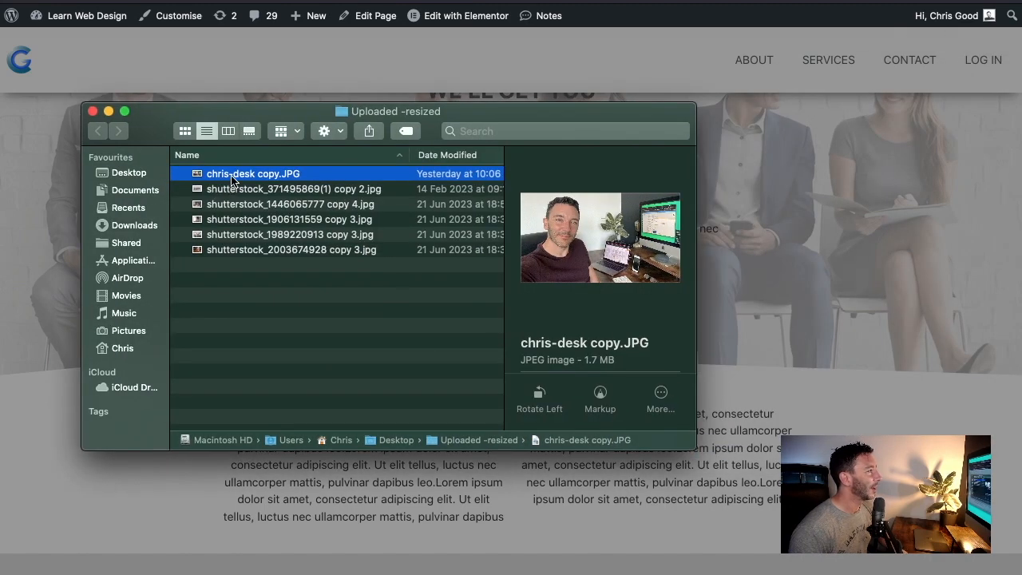
key(super+a)
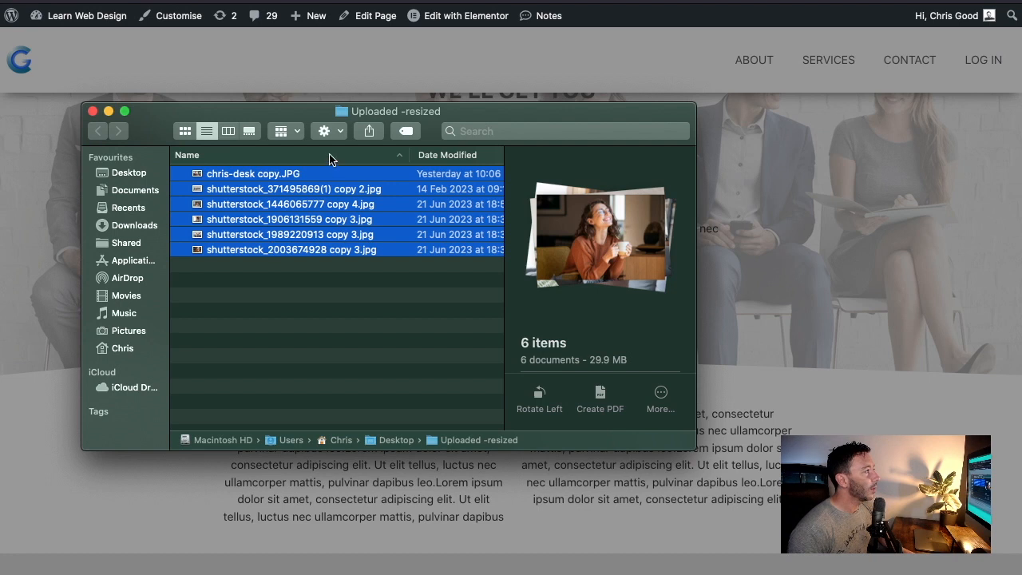
drag(308, 114, 346, 142)
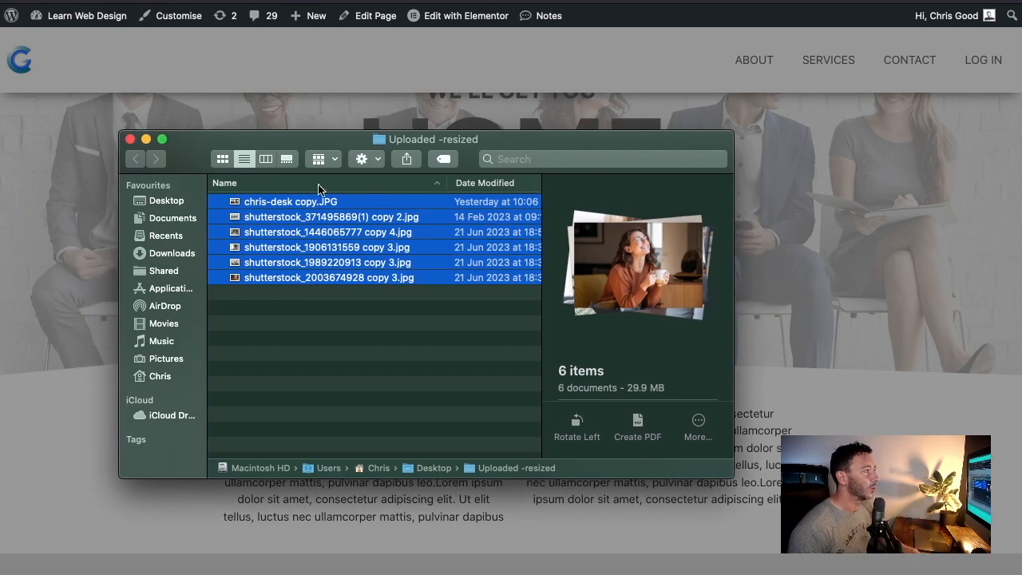
drag(264, 148, 333, 149)
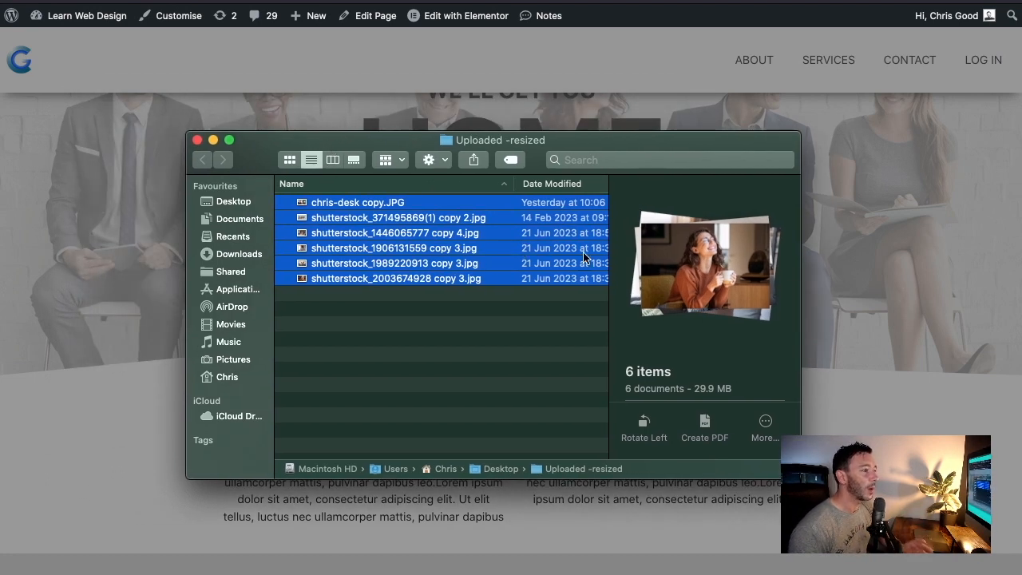
drag(642, 415, 473, 412)
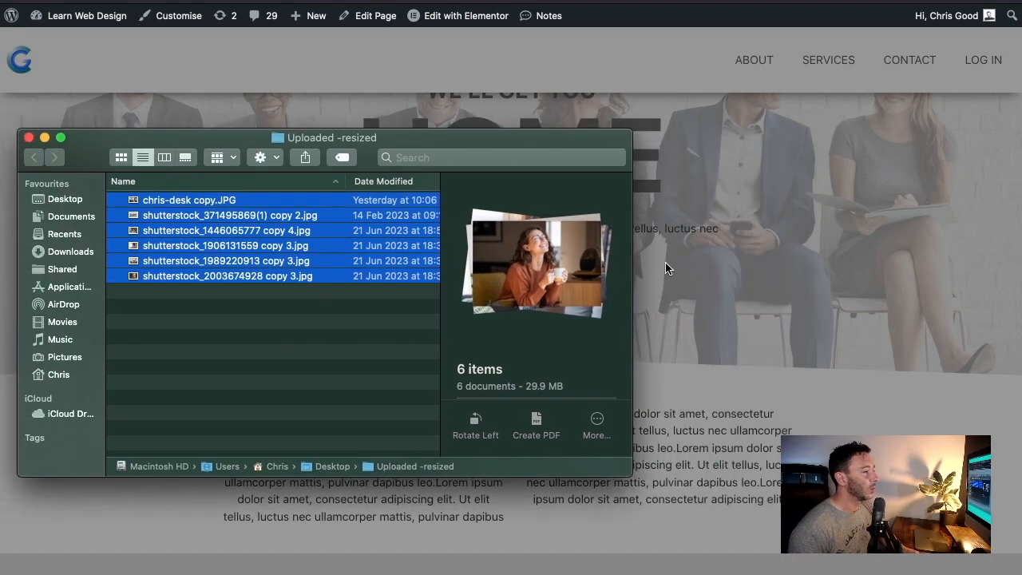
Bring the Uploaded folder window in for comparison, move it back out of view, and reposition the Uploaded -resized window over the homepage.
drag(1021, 343, 739, 168)
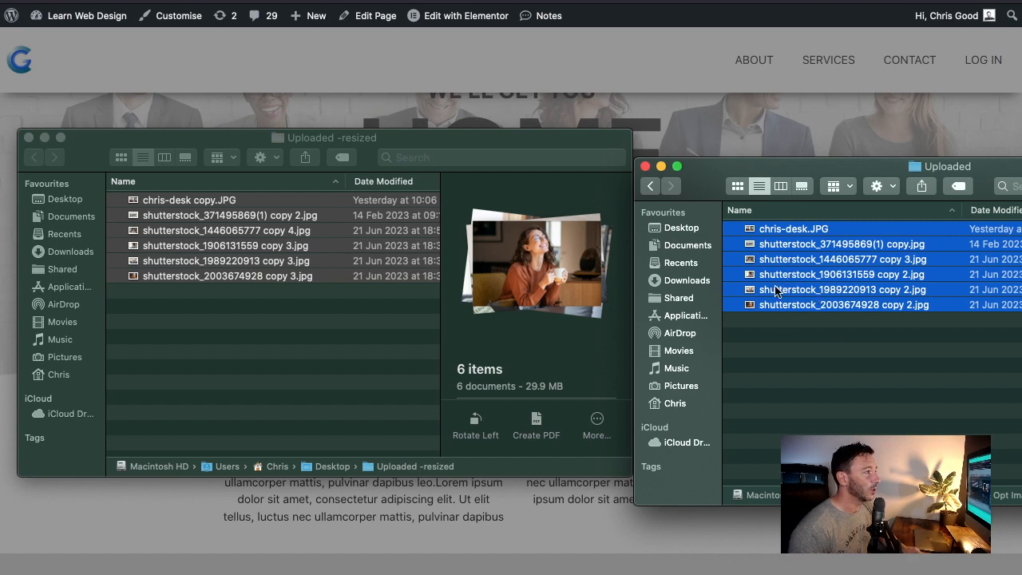
drag(721, 172, 1021, 167)
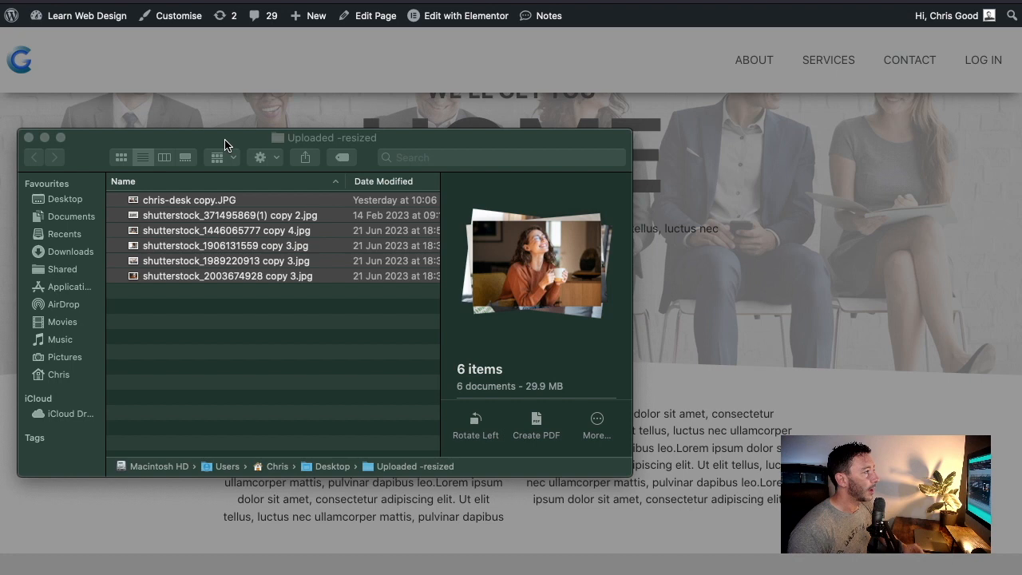
drag(224, 145, 351, 151)
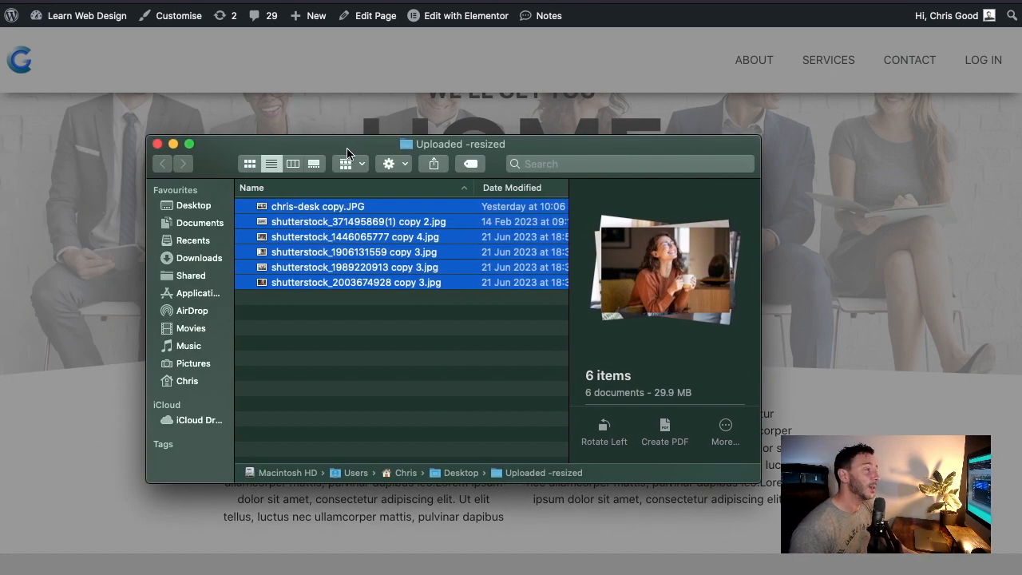
drag(345, 148, 456, 148)
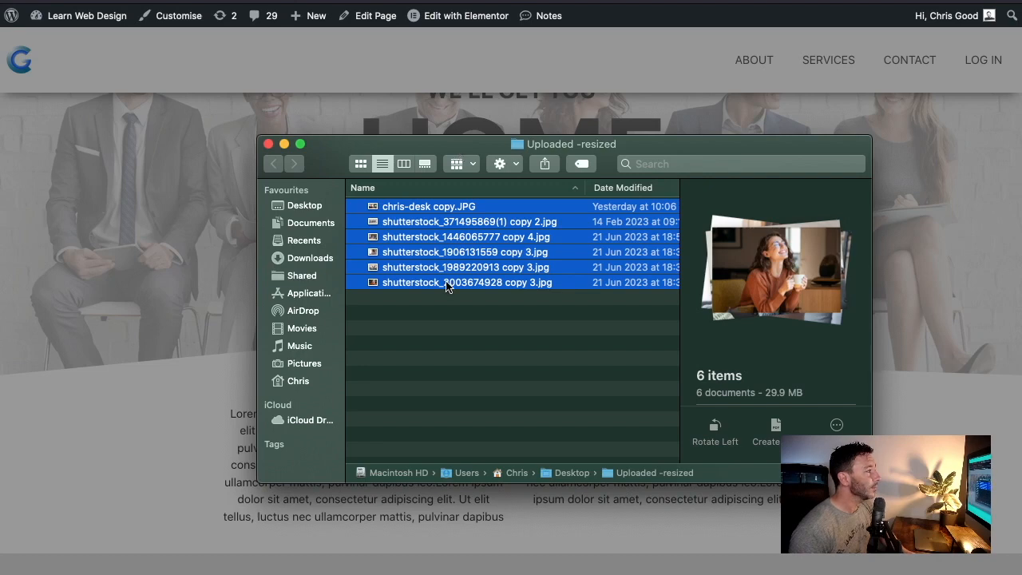
click(391, 321)
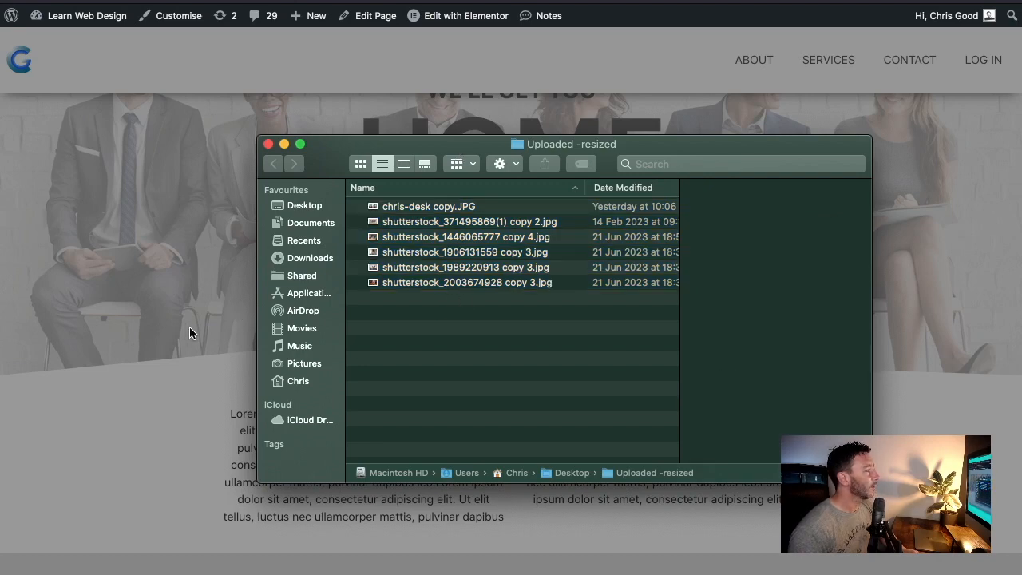
scroll(188, 328, down, 4)
scroll(189, 334, down, 5)
scroll(200, 344, up, 4)
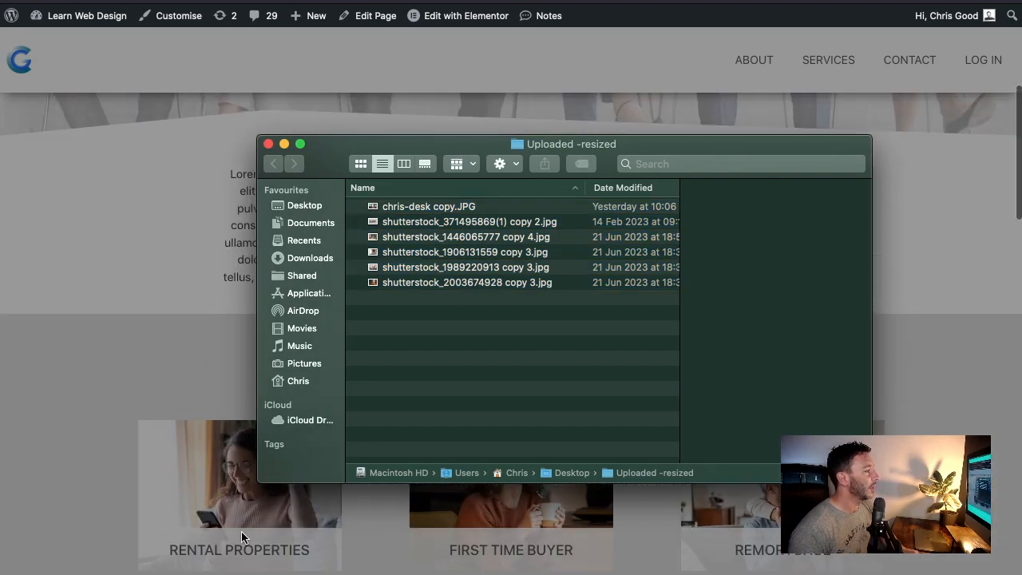
click(469, 254)
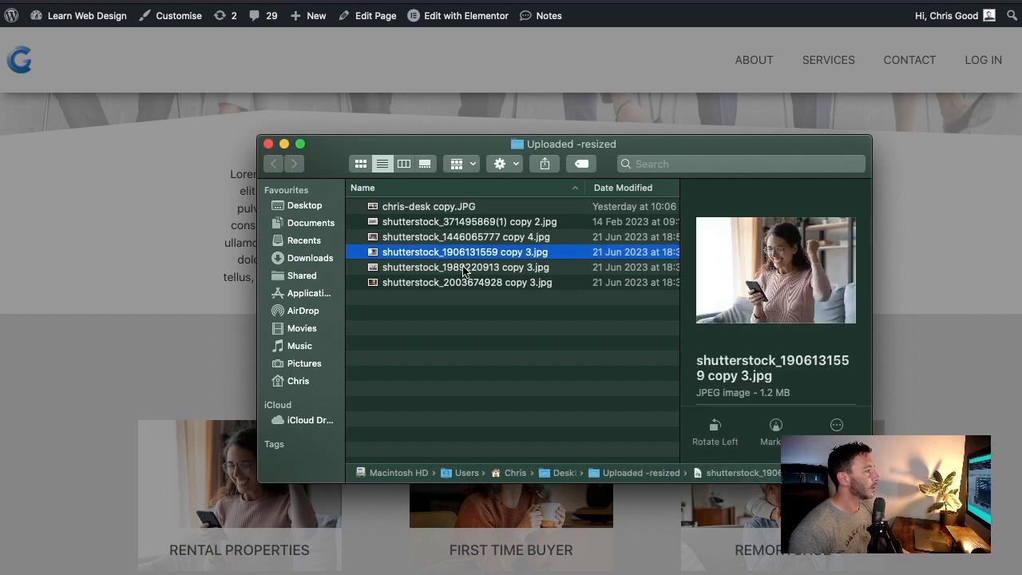
shift+click(464, 268)
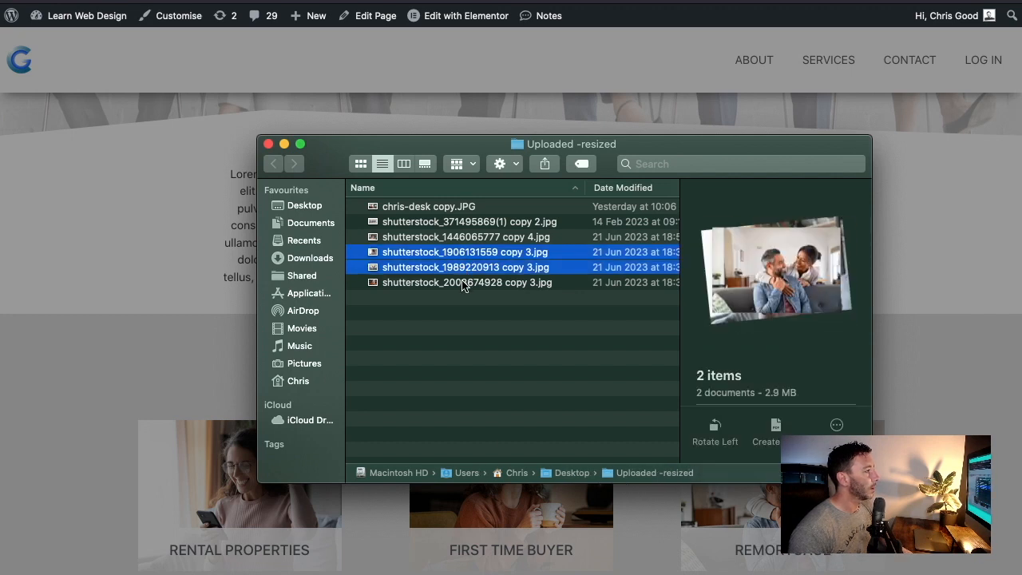
shift+click(465, 284)
right_click(466, 269)
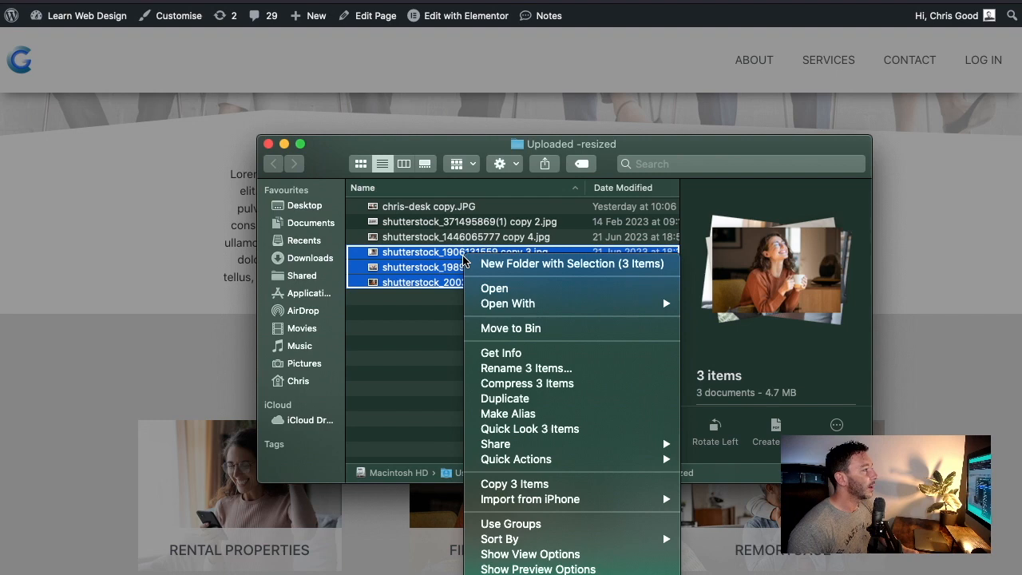
mouse_move(530, 303)
click(725, 310)
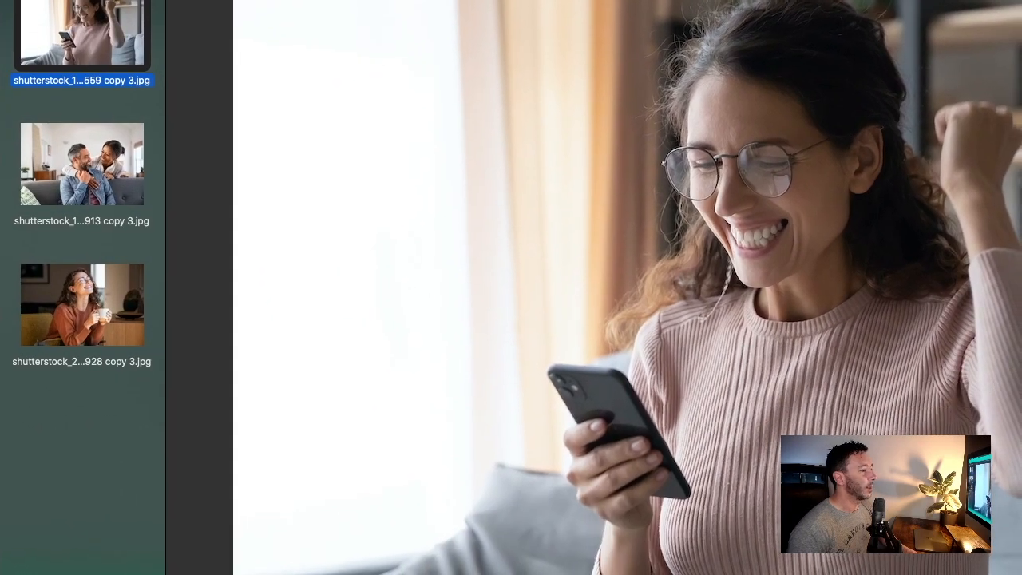
Resize all three images together to 400 pixels wide, scaled proportionally, at 72 pixels/inch, and move the Preview window out of view.
scroll(632, 475, down, 3)
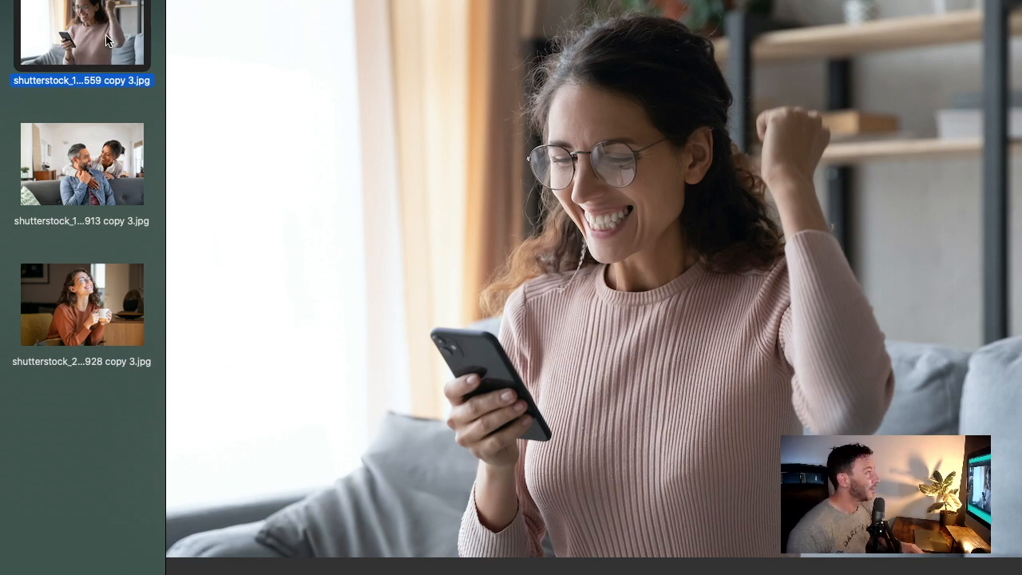
shift+click(74, 308)
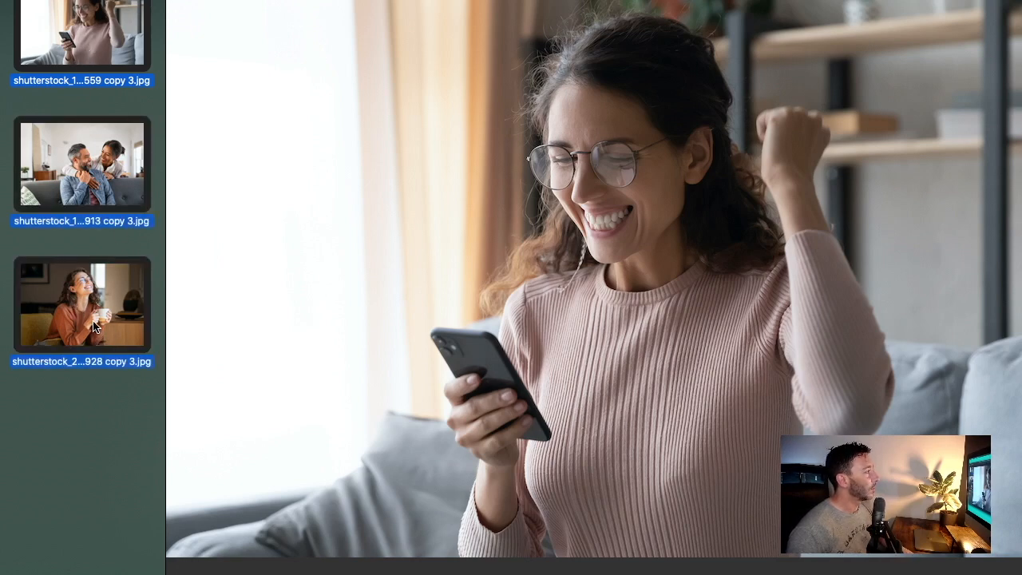
click(232, 0)
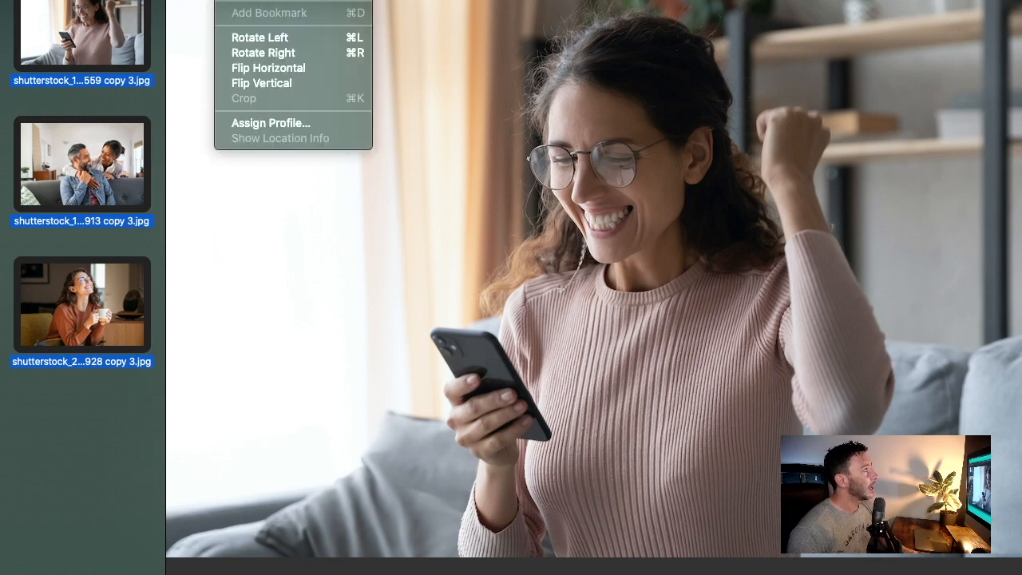
click(260, 0)
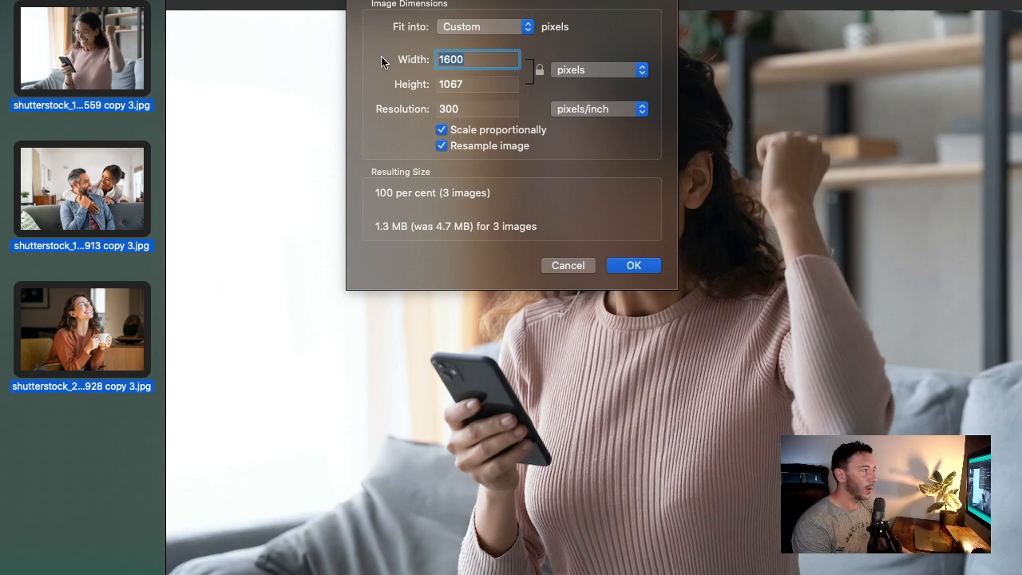
text(400)
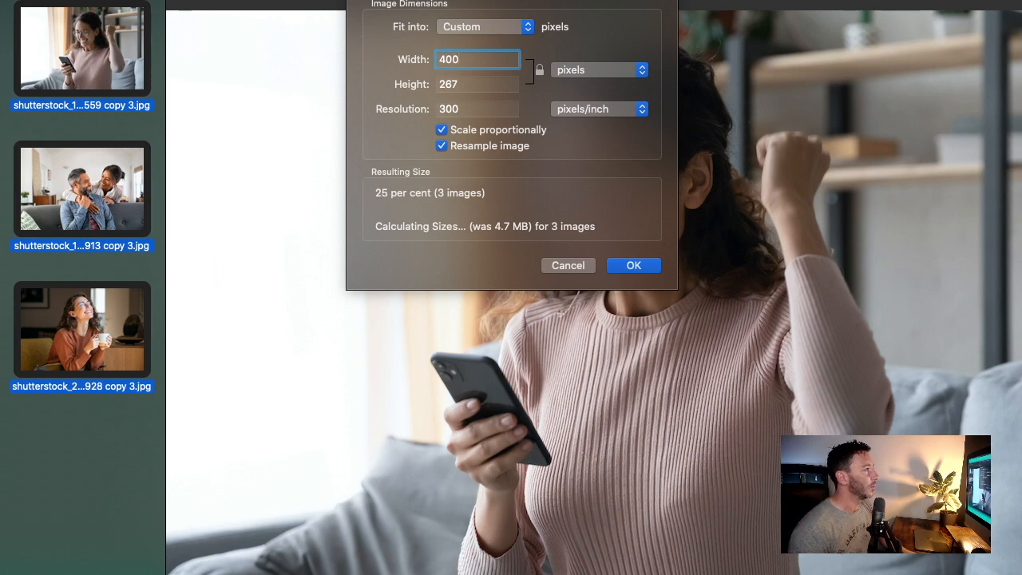
double_click(452, 109)
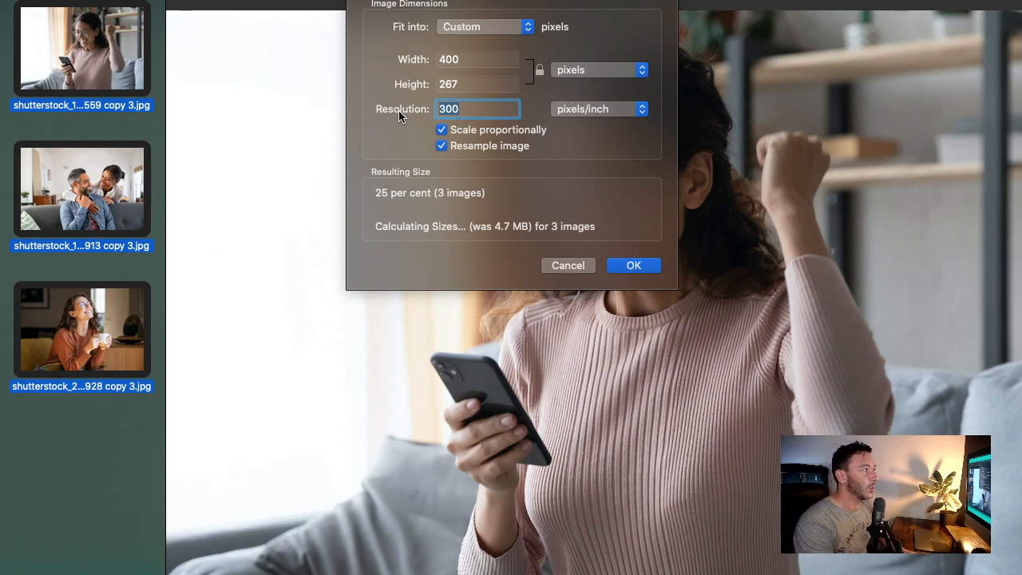
text(72)
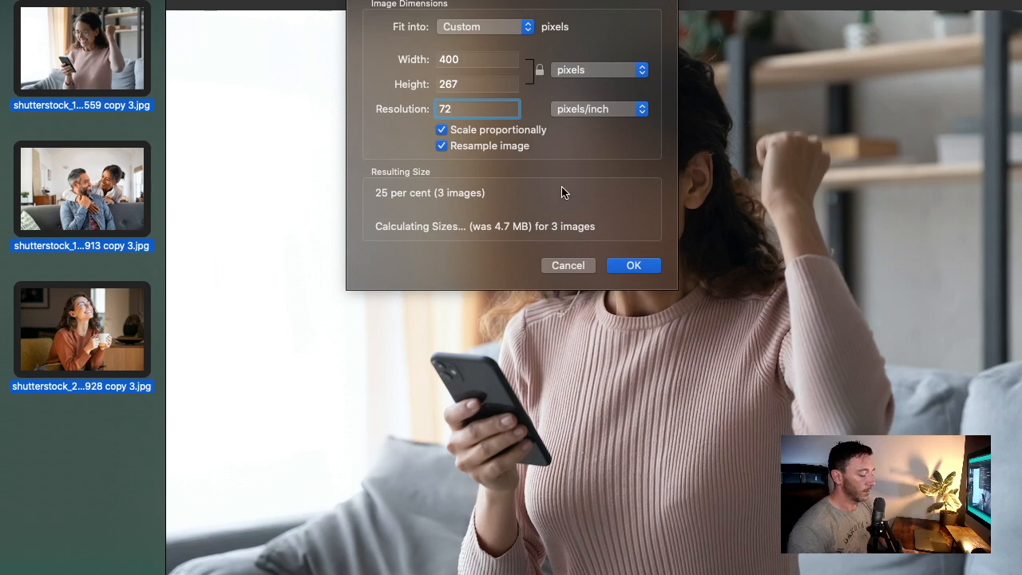
key(Return)
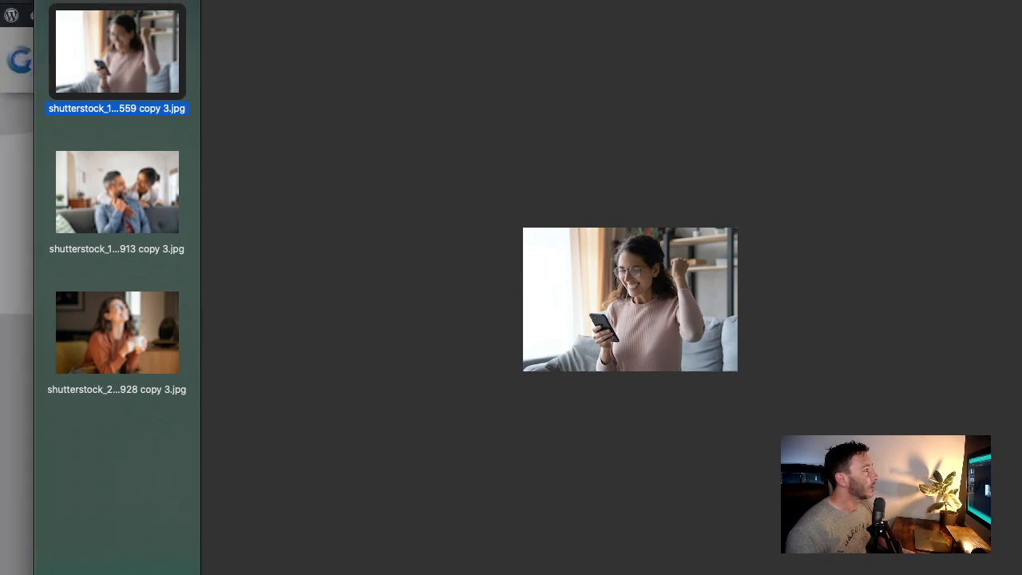
drag(254, 0, 1021, 214)
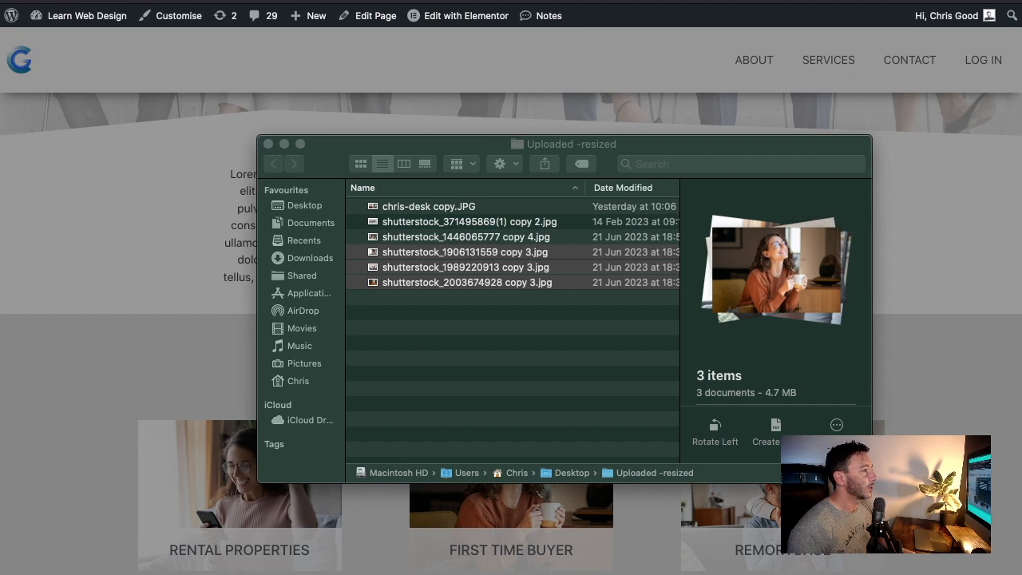
click(443, 257)
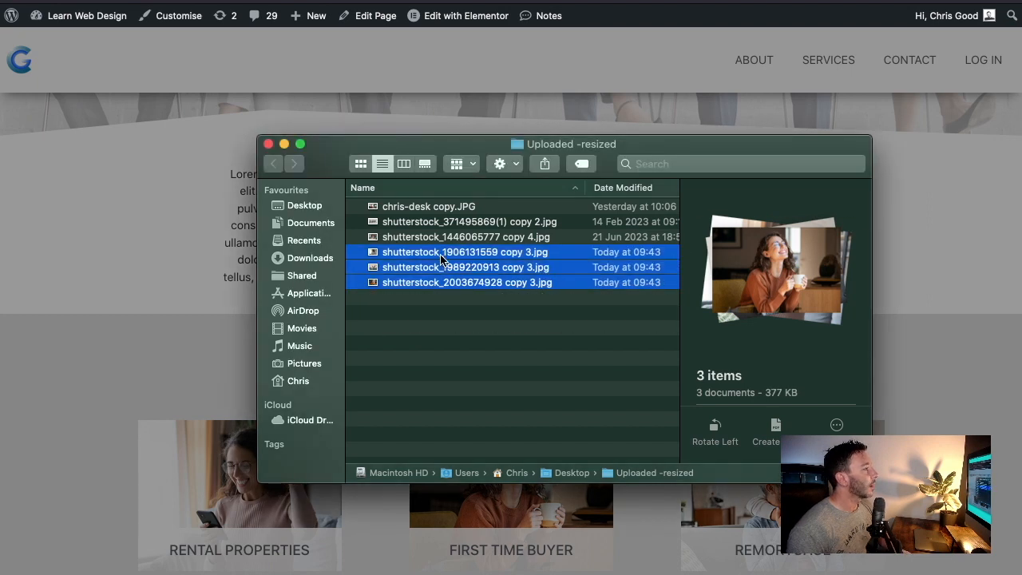
click(466, 323)
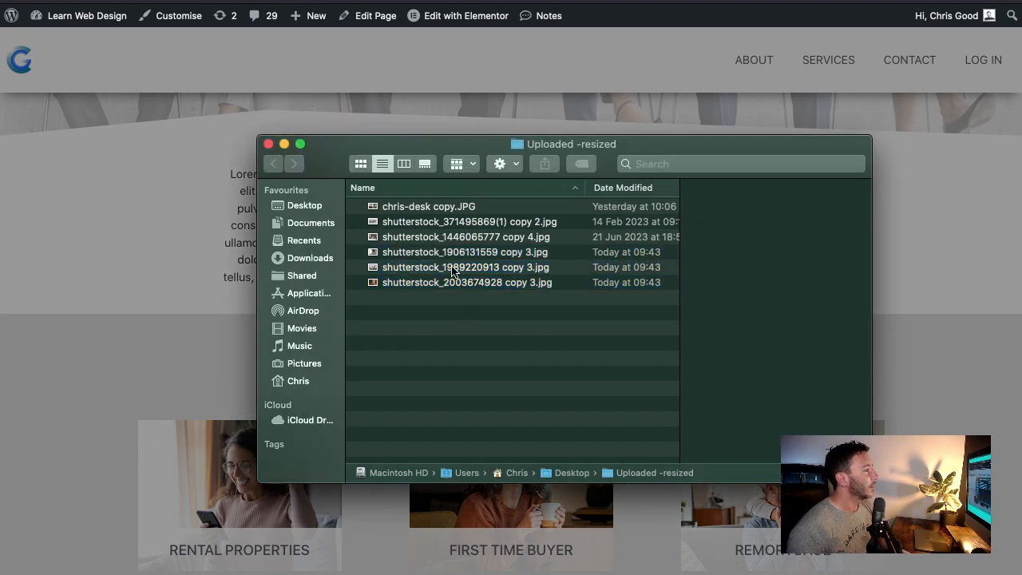
click(449, 251)
scroll(781, 386, down, 3)
scroll(761, 353, down, 3)
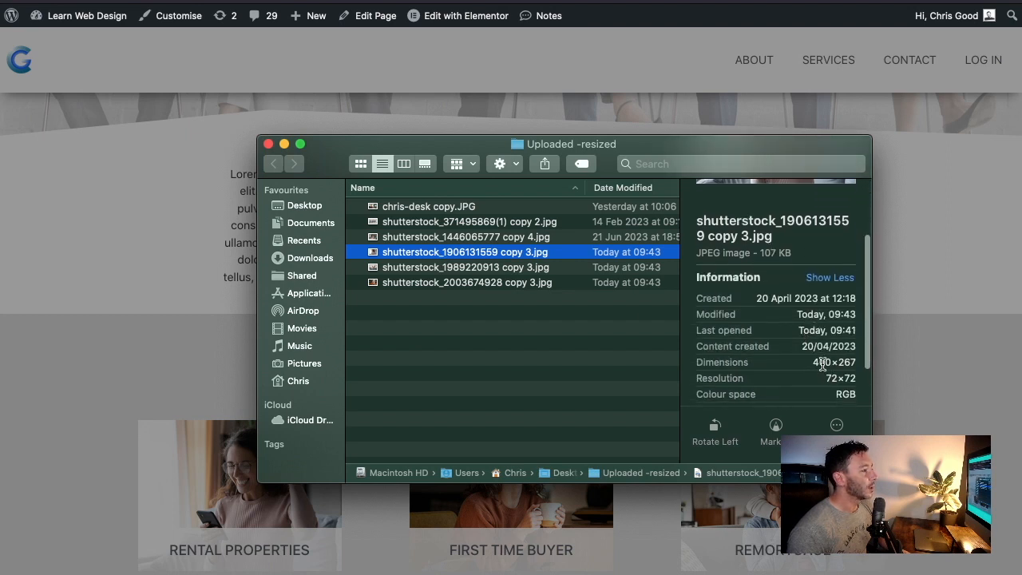
drag(562, 151, 296, 126)
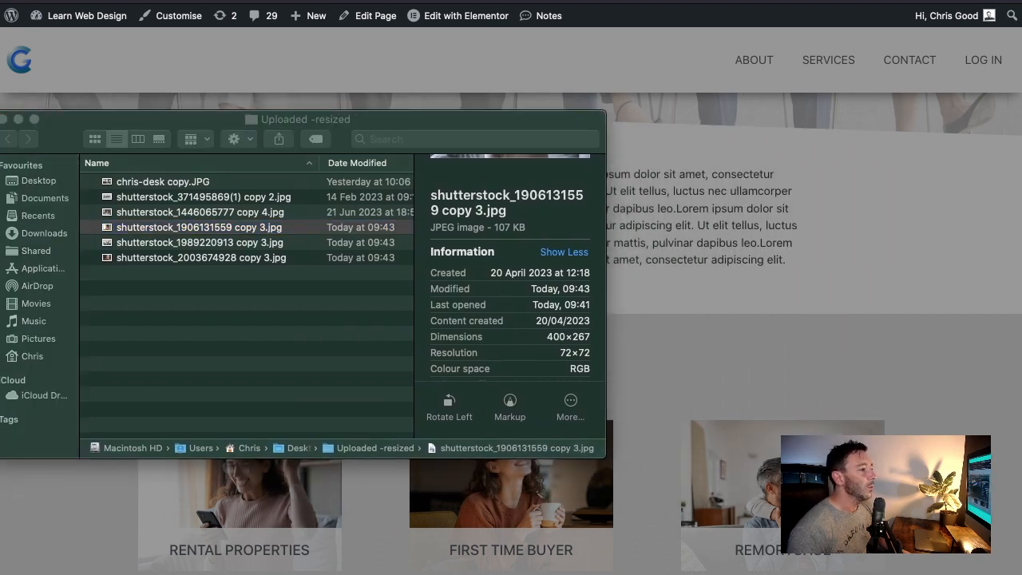
drag(1020, 252, 682, 151)
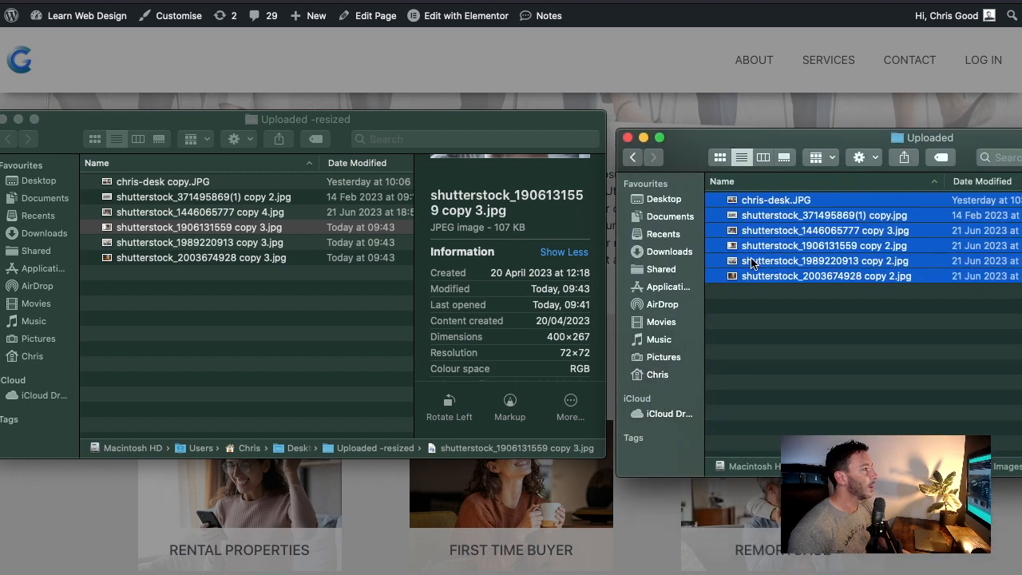
click(753, 262)
click(753, 246)
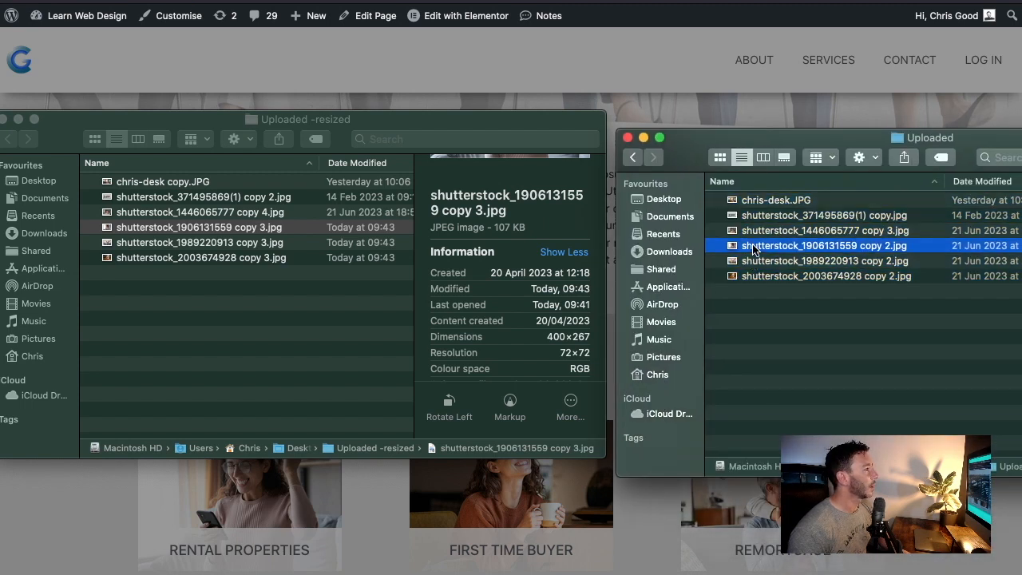
drag(992, 140, 745, 248)
drag(445, 126, 503, 0)
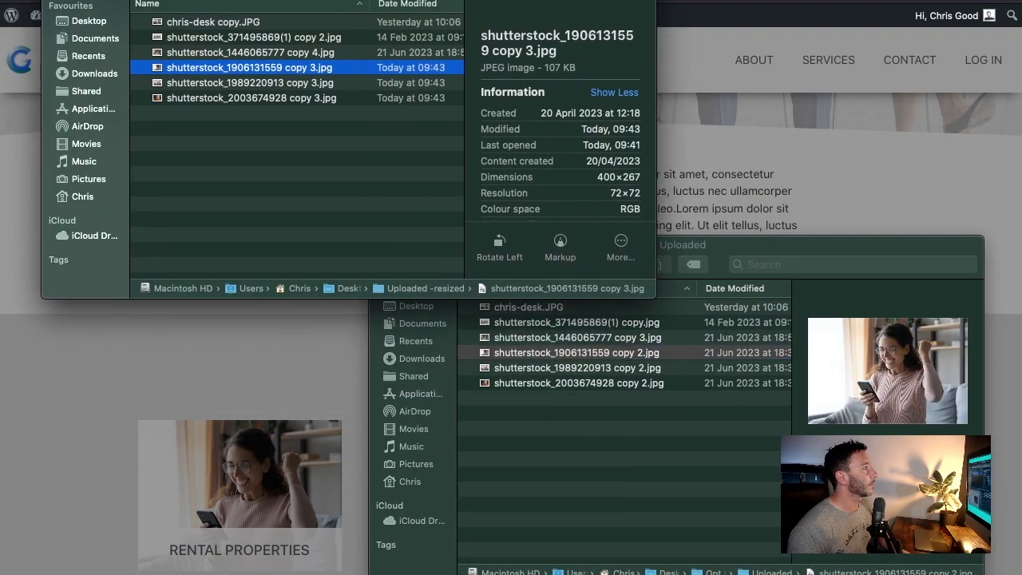
drag(760, 240, 709, 214)
scroll(493, 152, down, 3)
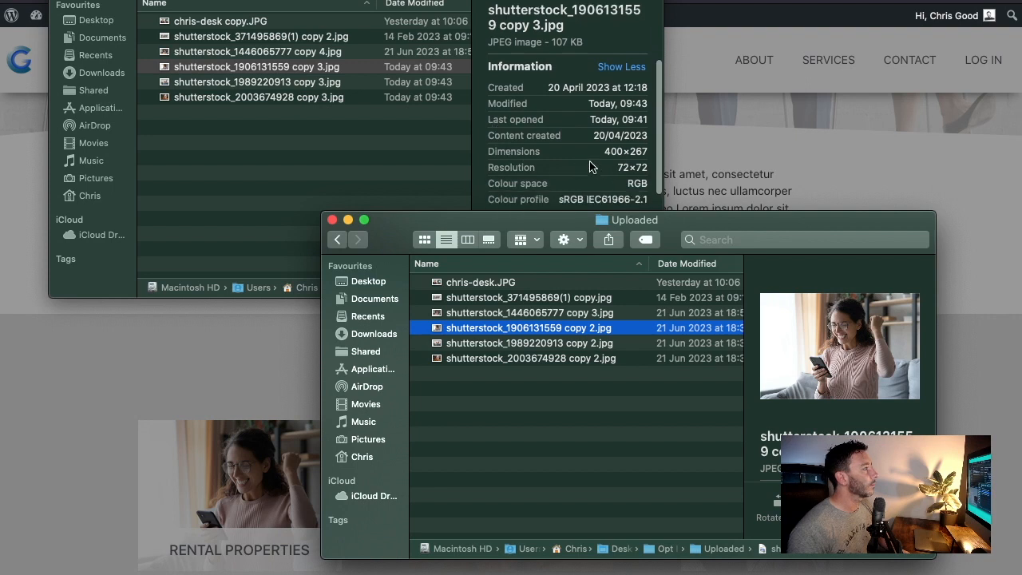
scroll(775, 392, down, 2)
scroll(573, 99, up, 1)
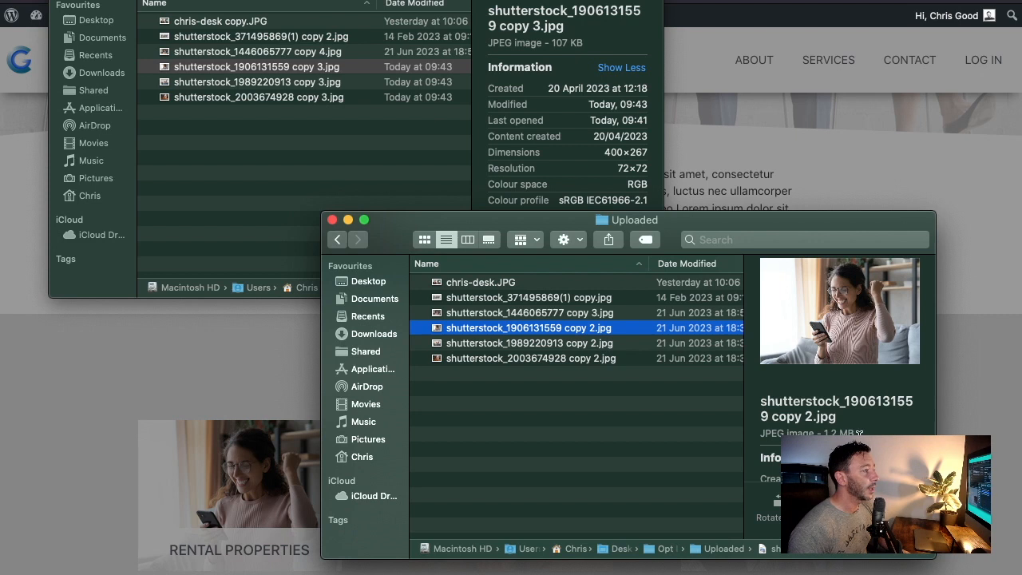
scroll(839, 399, down, 4)
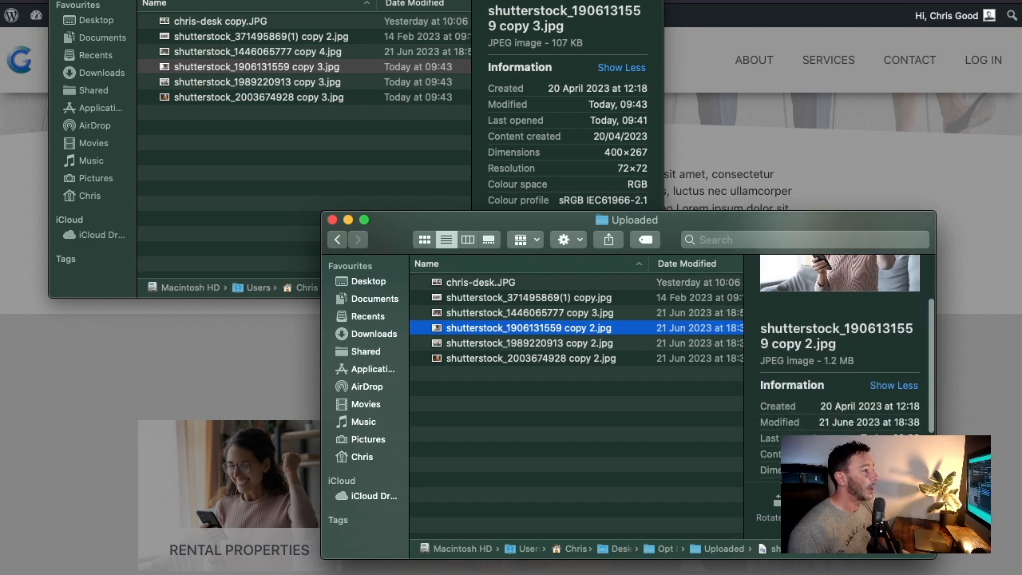
scroll(843, 430, down, 1)
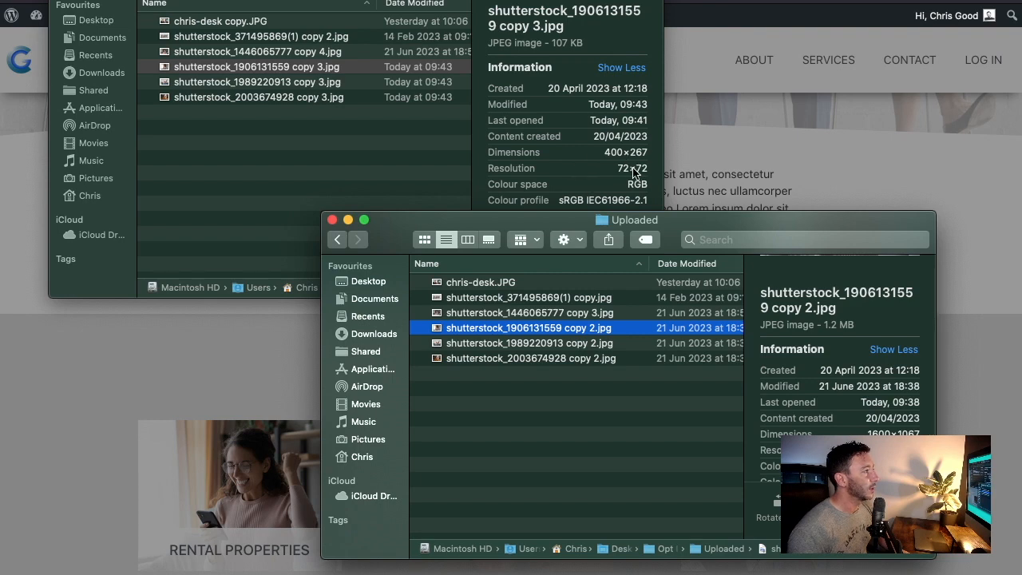
Clear the Uploaded window from view, reposition the Uploaded -resized window, and examine the desk photo copy's file size, dimensions and resolution.
drag(517, 216, 1021, 210)
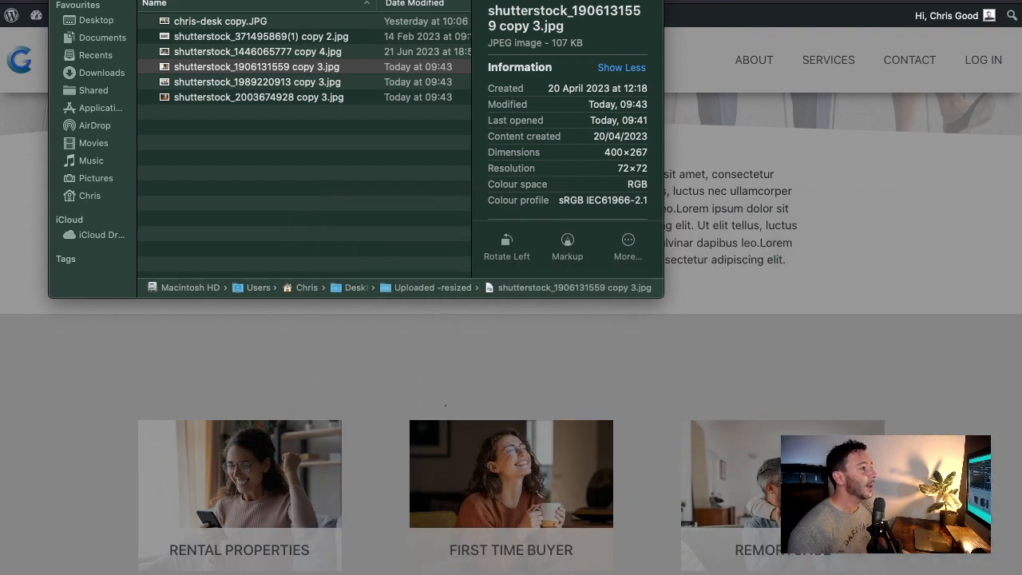
drag(532, 0, 868, 174)
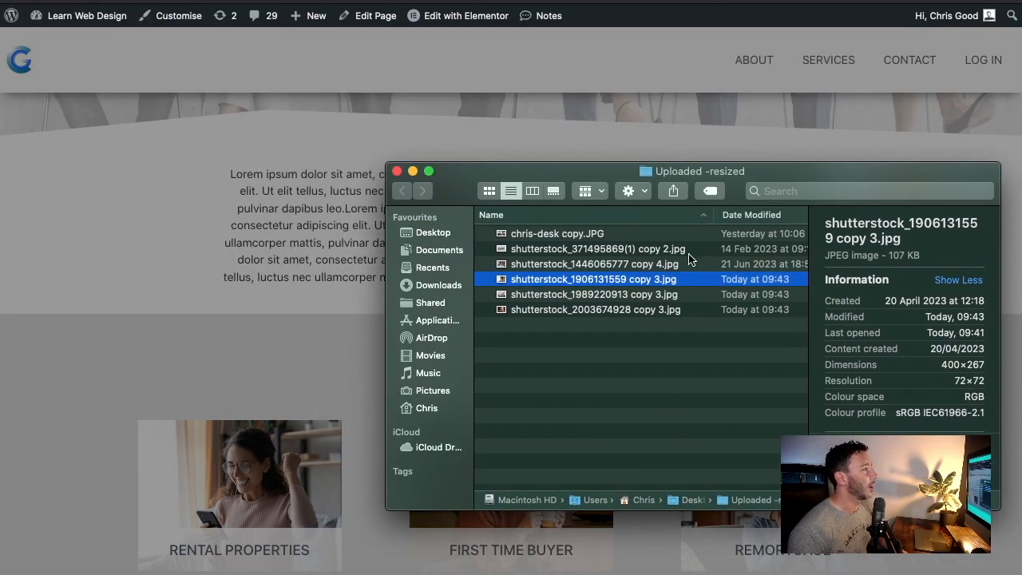
click(560, 234)
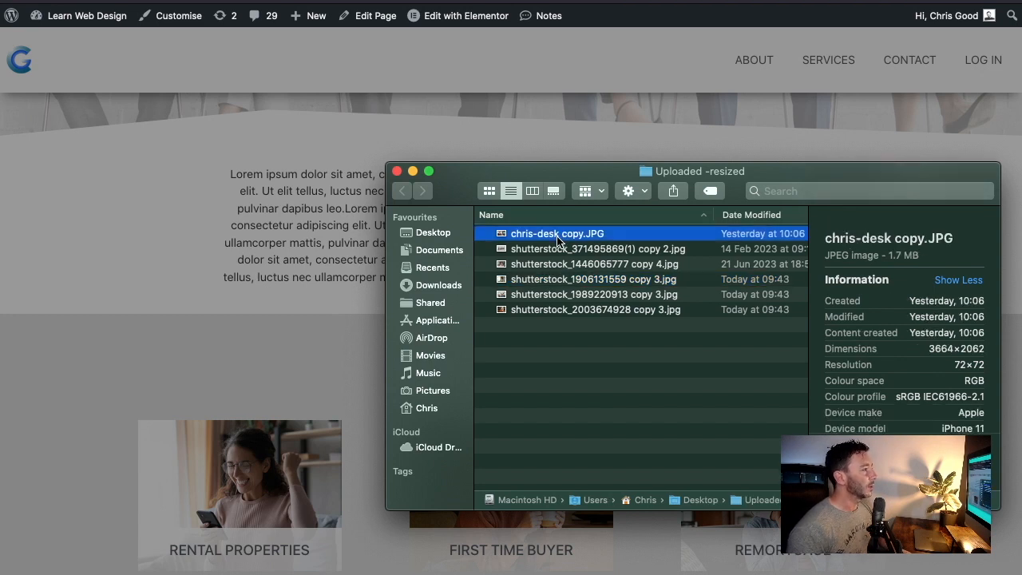
scroll(903, 328, down, 1)
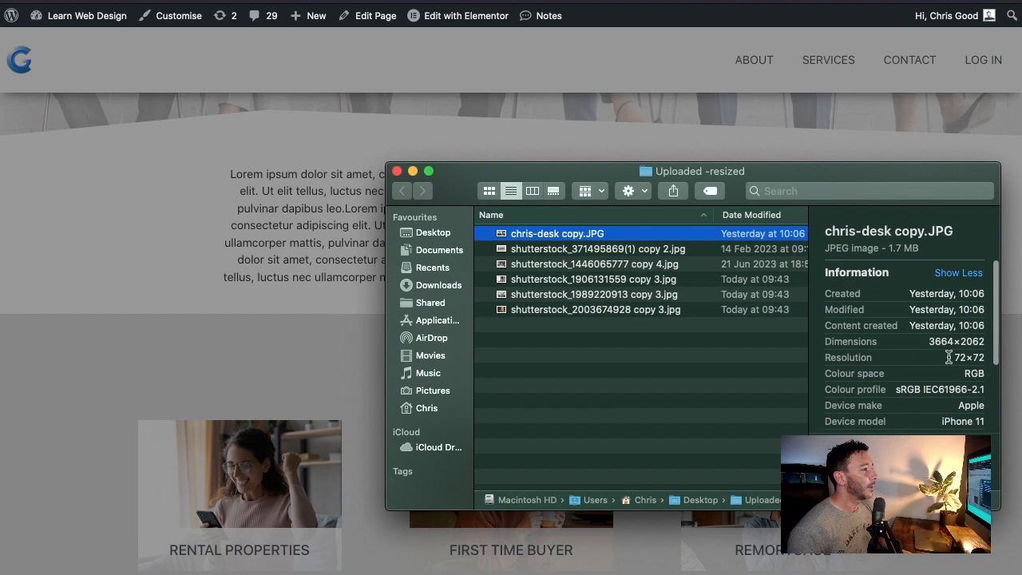
scroll(935, 358, up, 1)
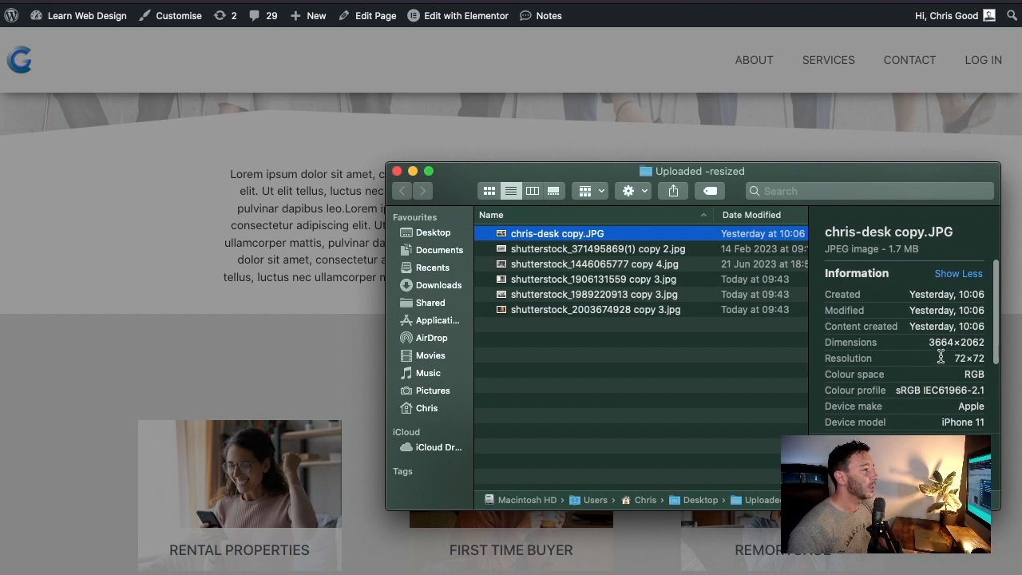
Open the desk photo copy from the Uploaded -resized folder in Preview.
scroll(942, 357, up, 1)
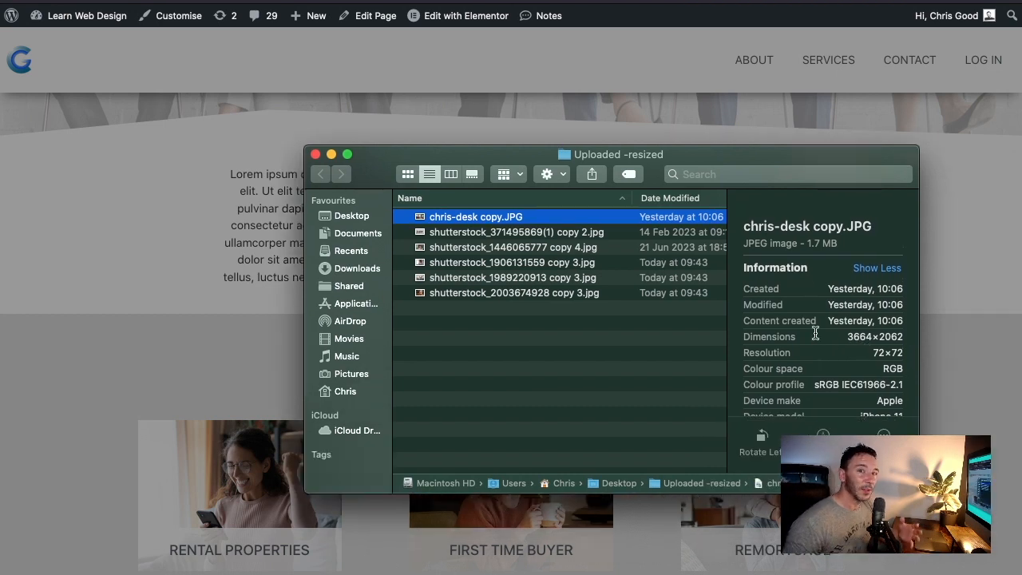
click(782, 337)
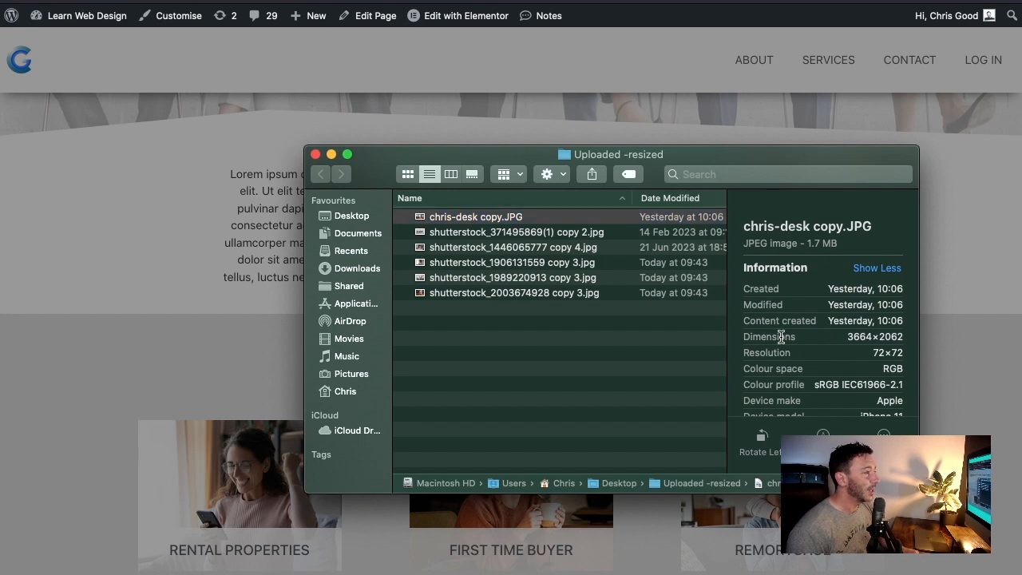
right_click(457, 222)
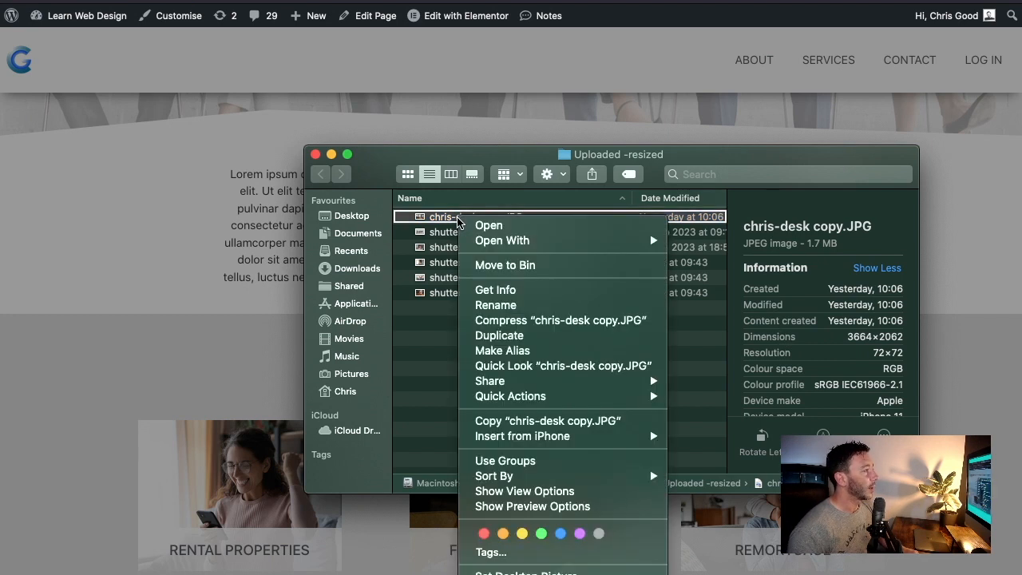
mouse_move(515, 243)
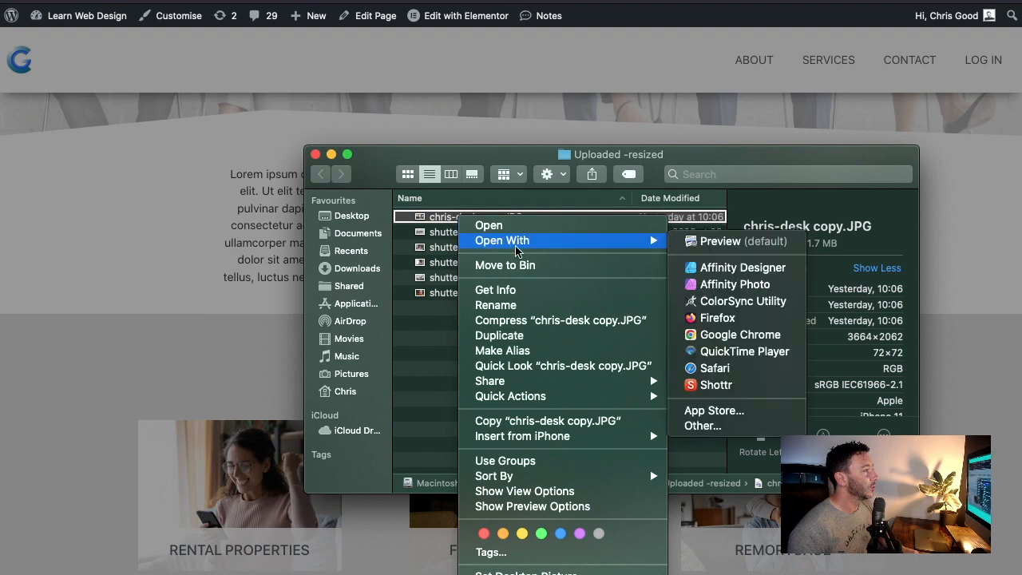
click(743, 241)
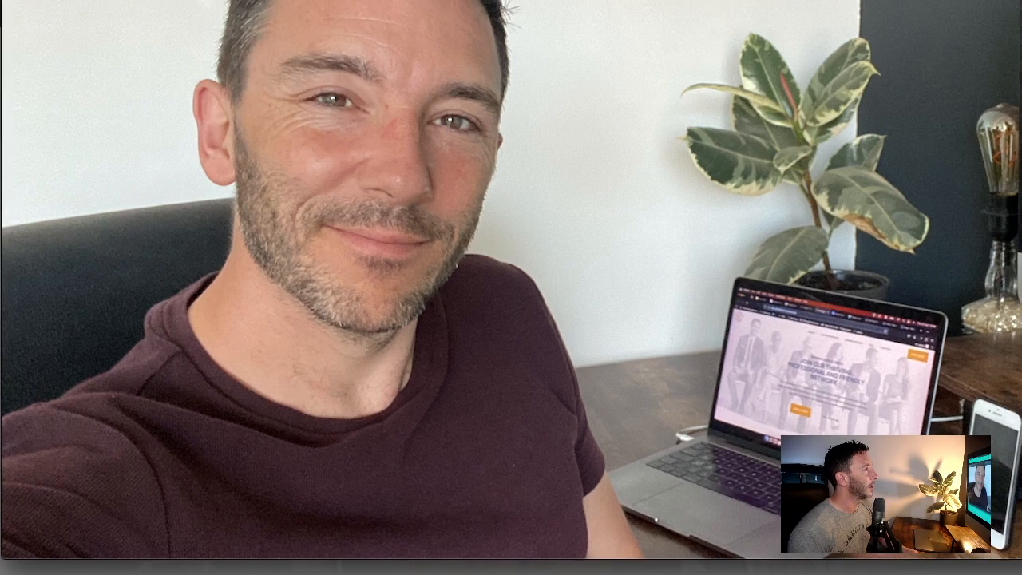
Resize the desk photo copy proportionally to a width of 800 pixels, check its resolution setting and save it.
click(231, 0)
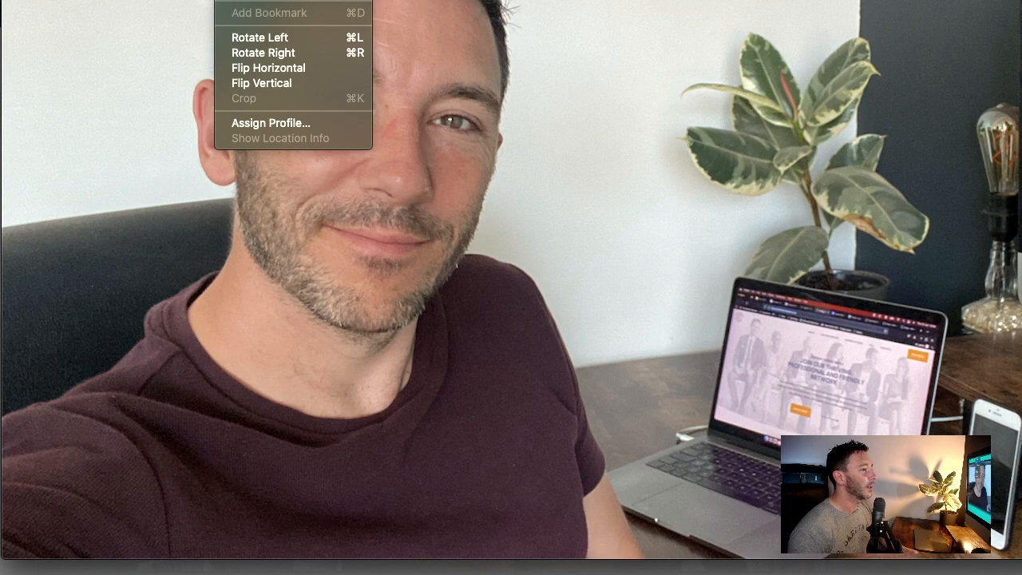
click(260, 0)
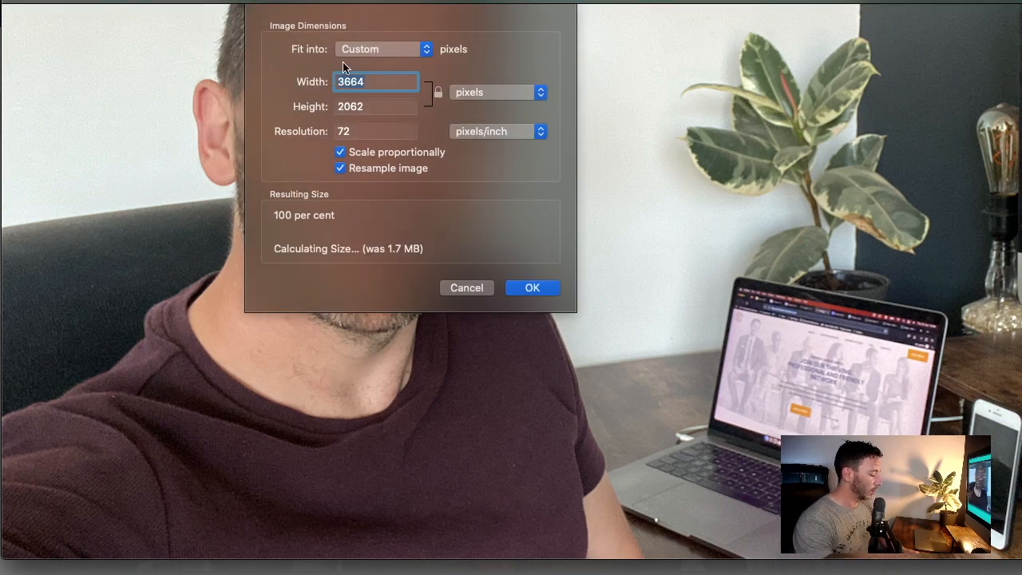
text(800)
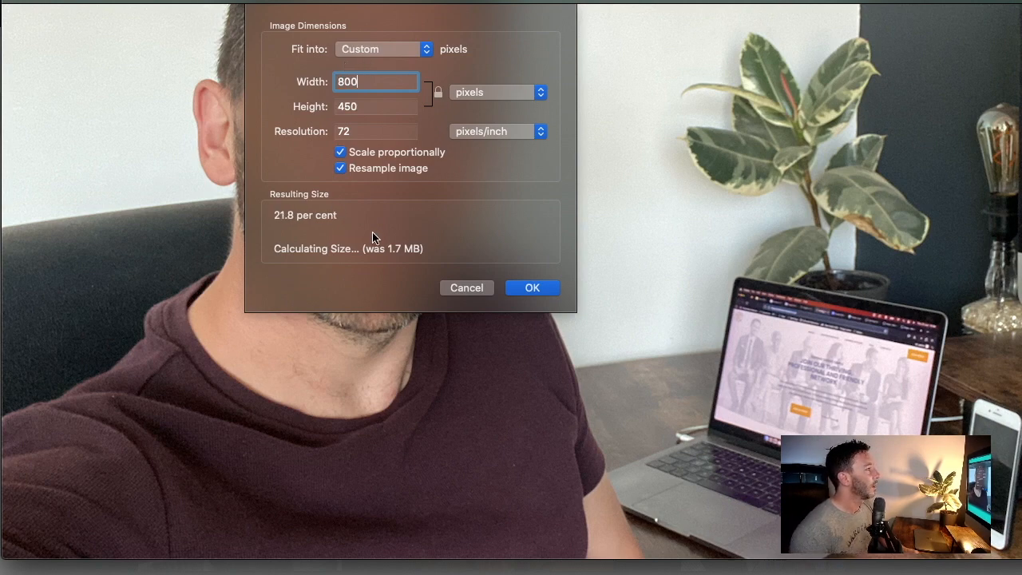
click(531, 288)
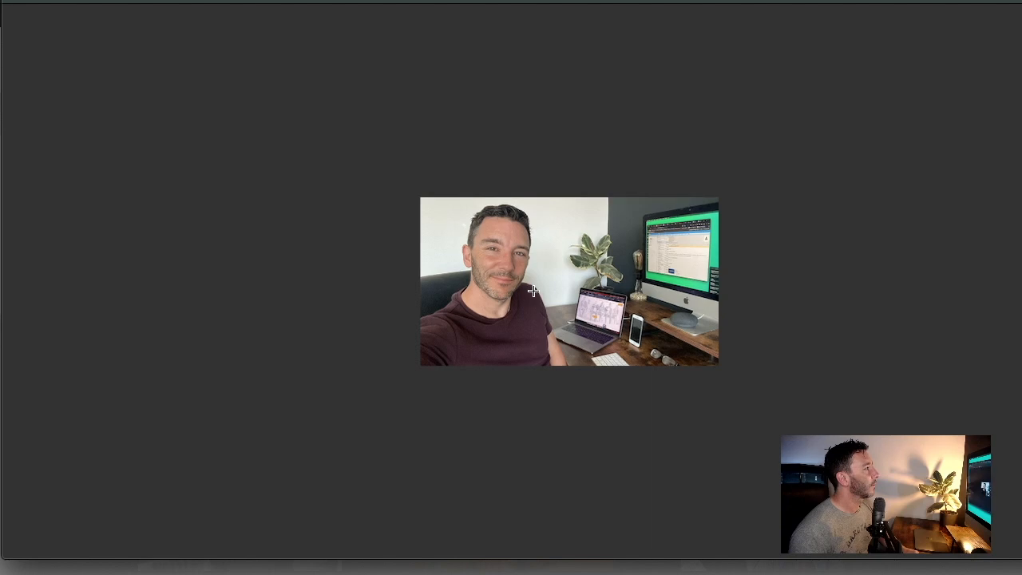
click(236, 0)
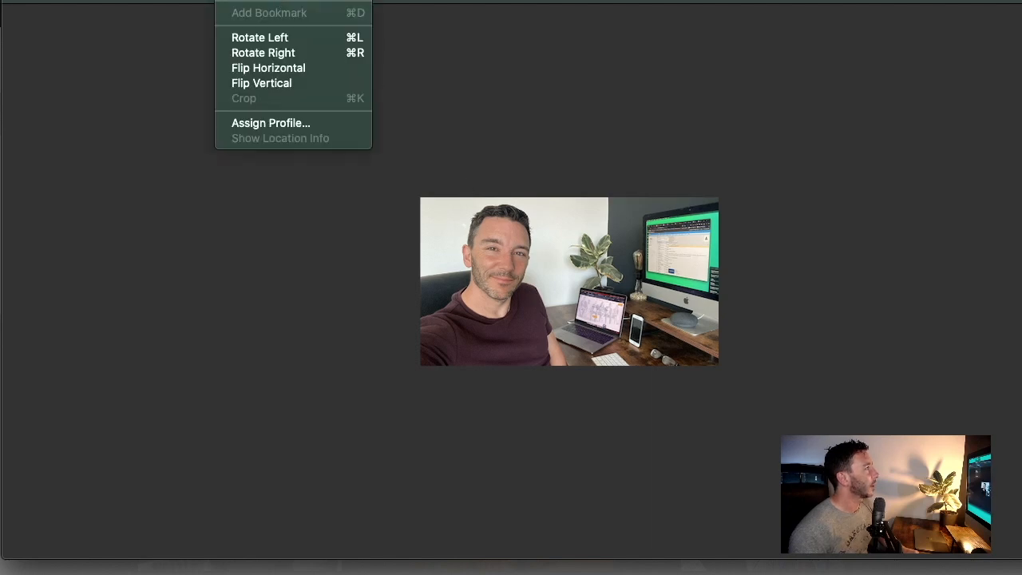
click(264, 0)
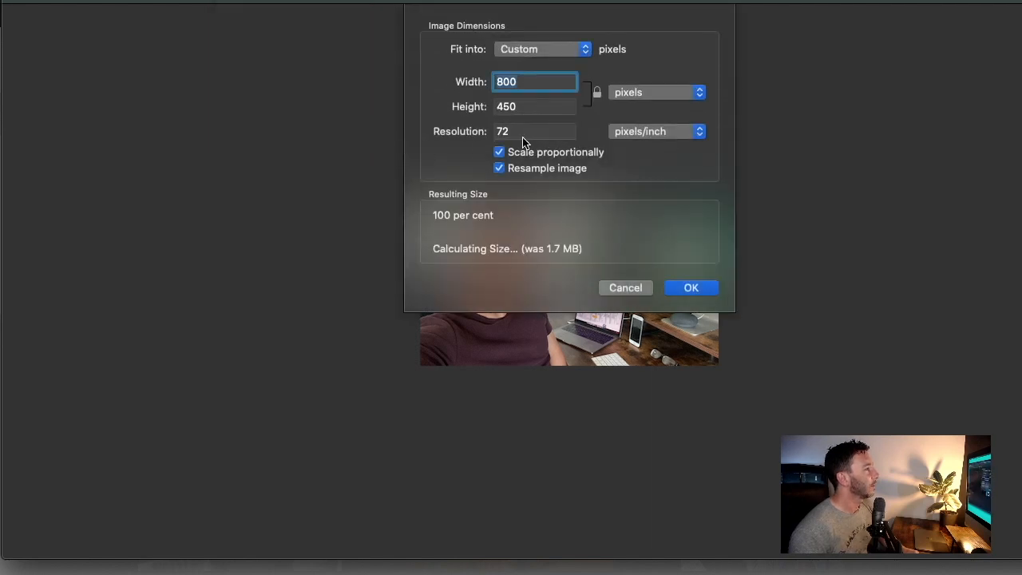
click(677, 286)
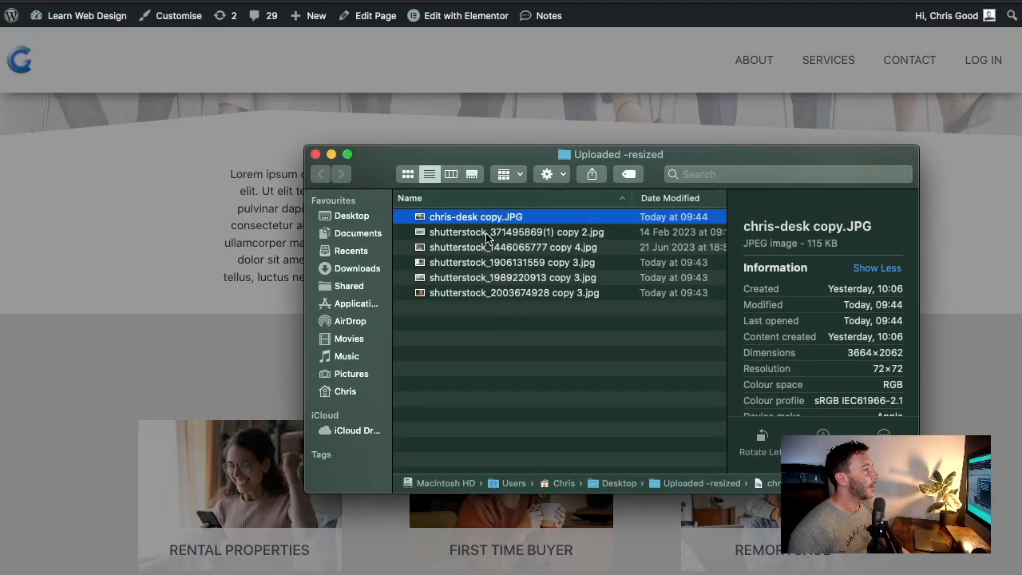
click(490, 238)
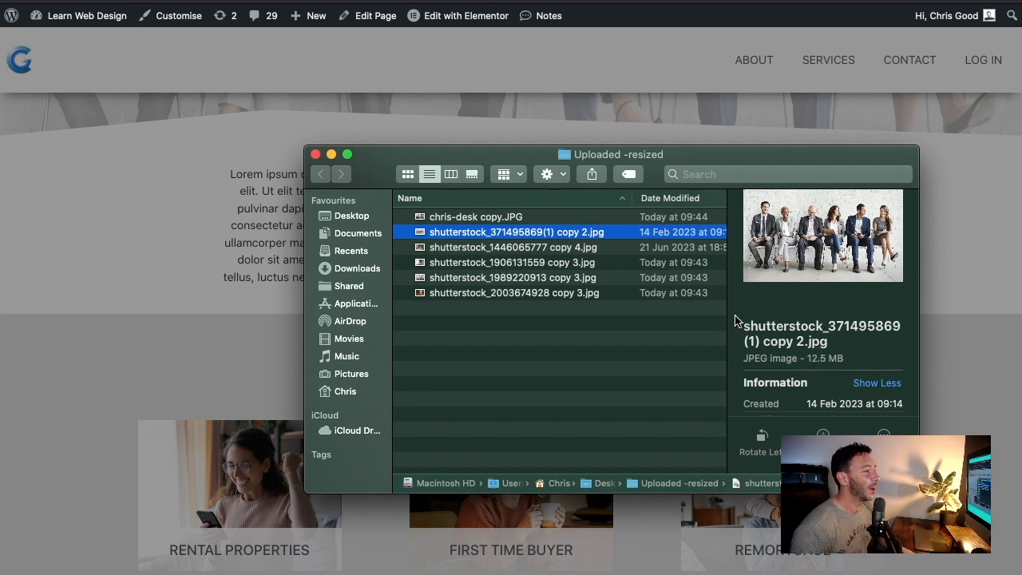
click(512, 249)
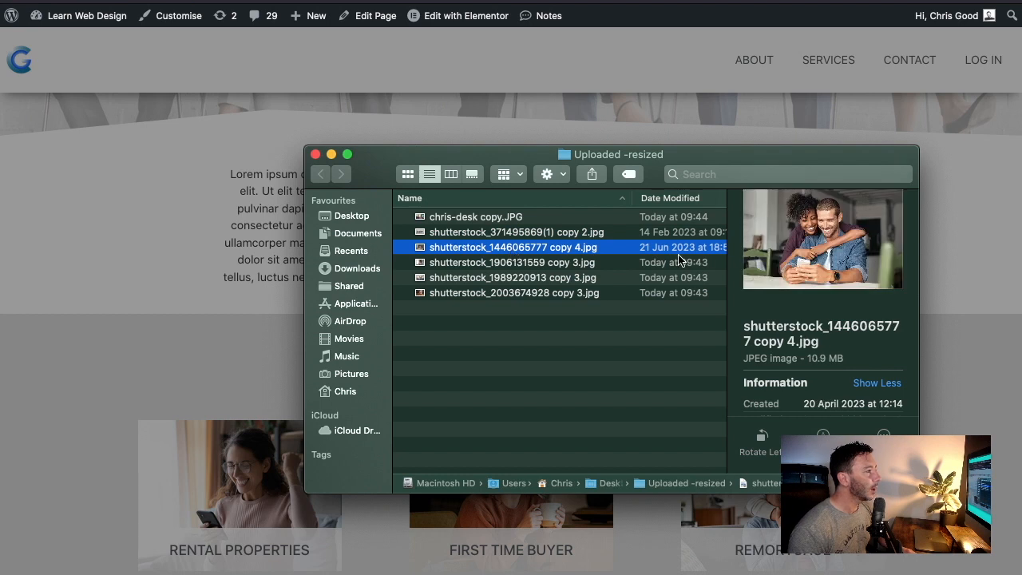
scroll(798, 352, down, 4)
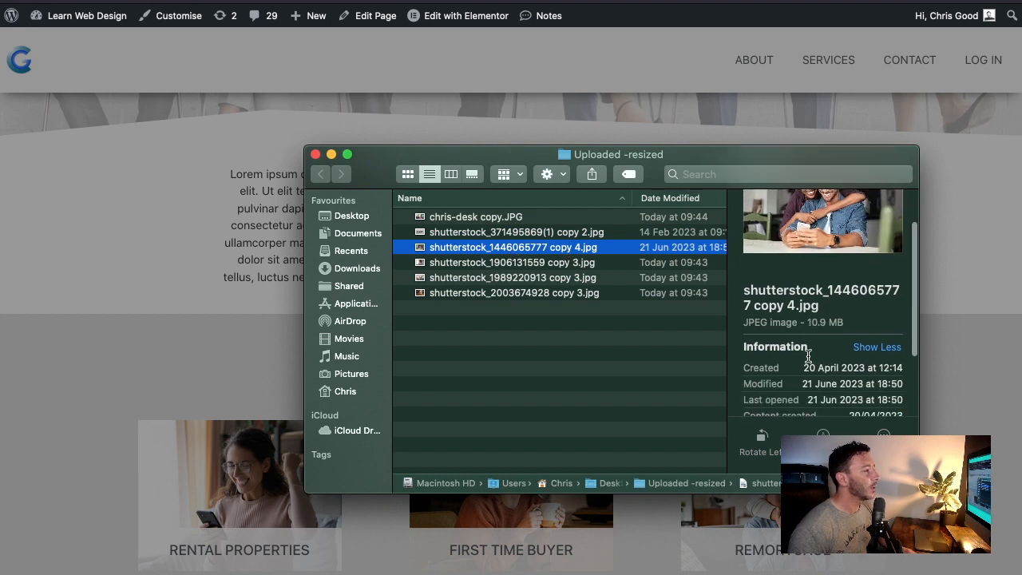
click(593, 233)
scroll(850, 391, up, 4)
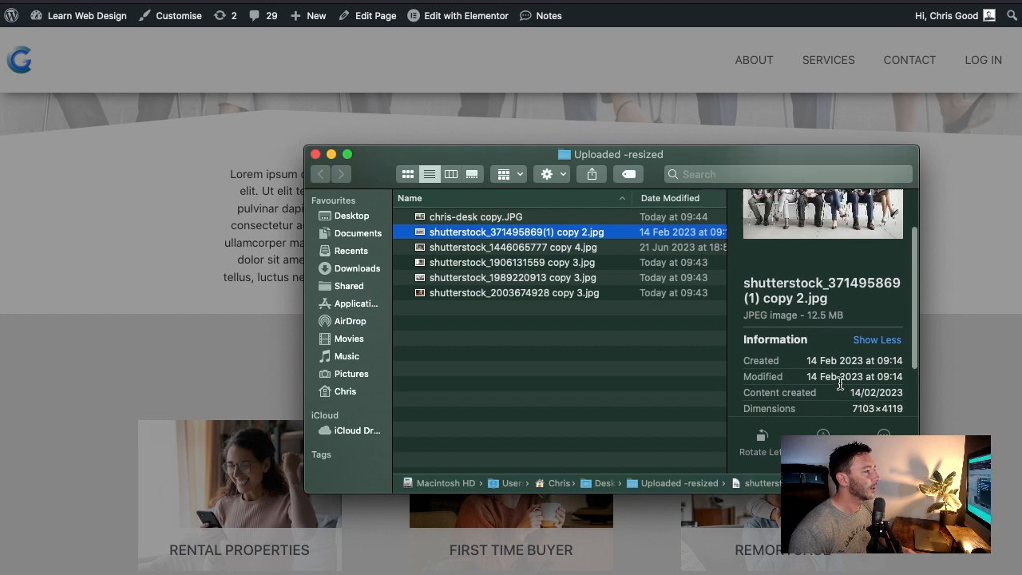
shift+click(543, 249)
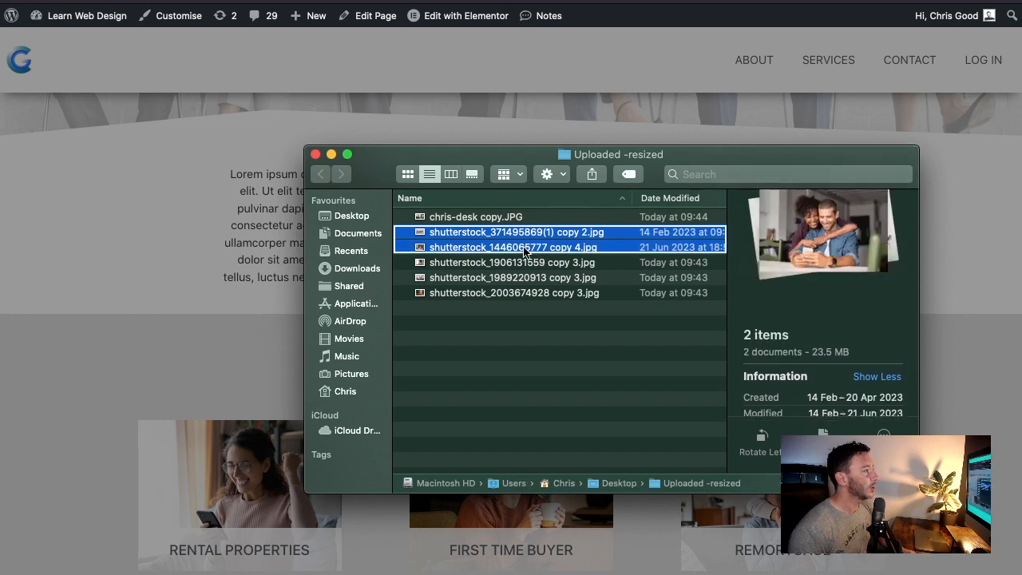
right_click(527, 248)
mouse_move(595, 295)
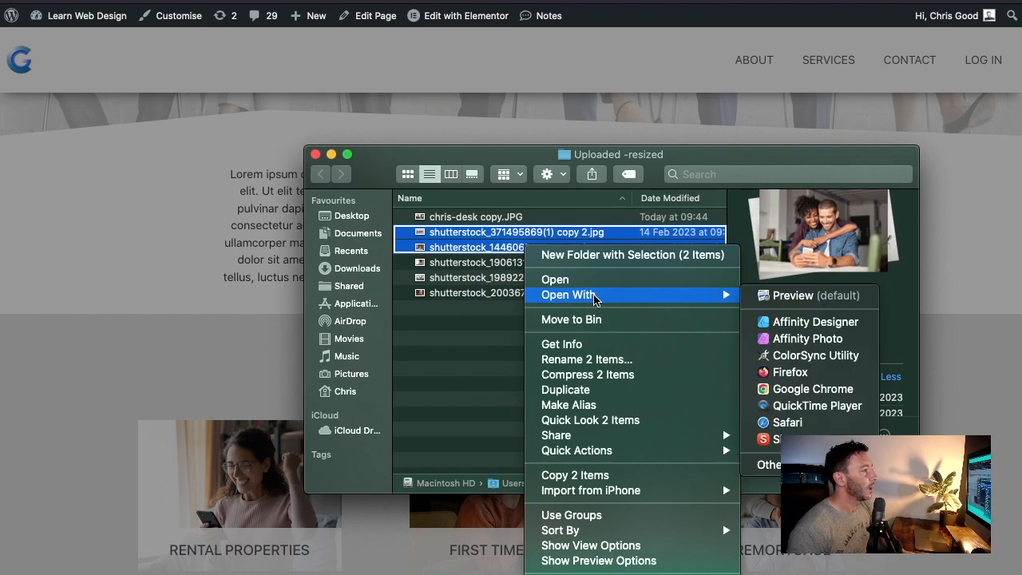
click(766, 297)
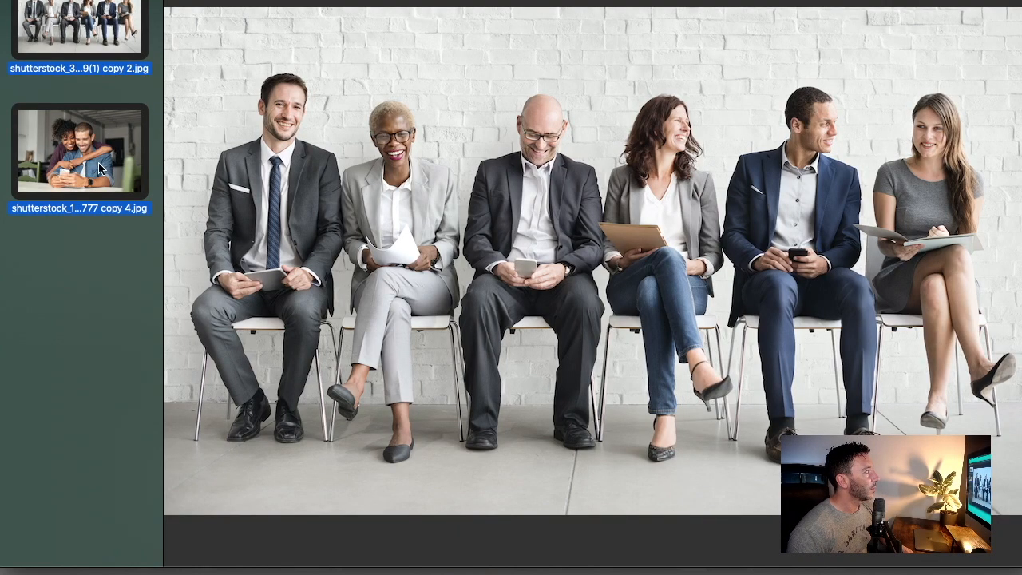
Resize both open images proportionally to 1200 pixels wide at 72 pixels/inch and save them.
click(232, 1)
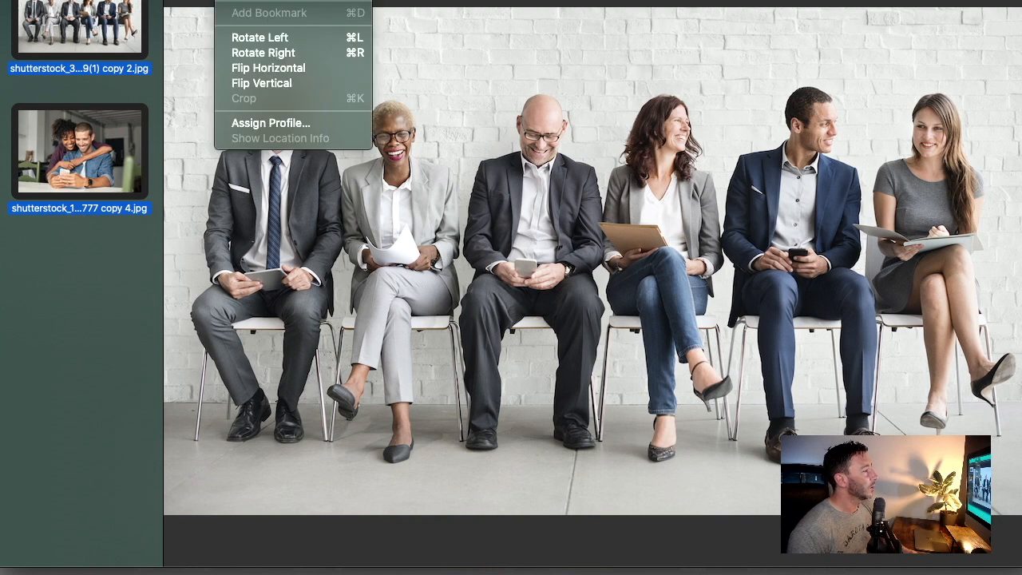
click(260, 0)
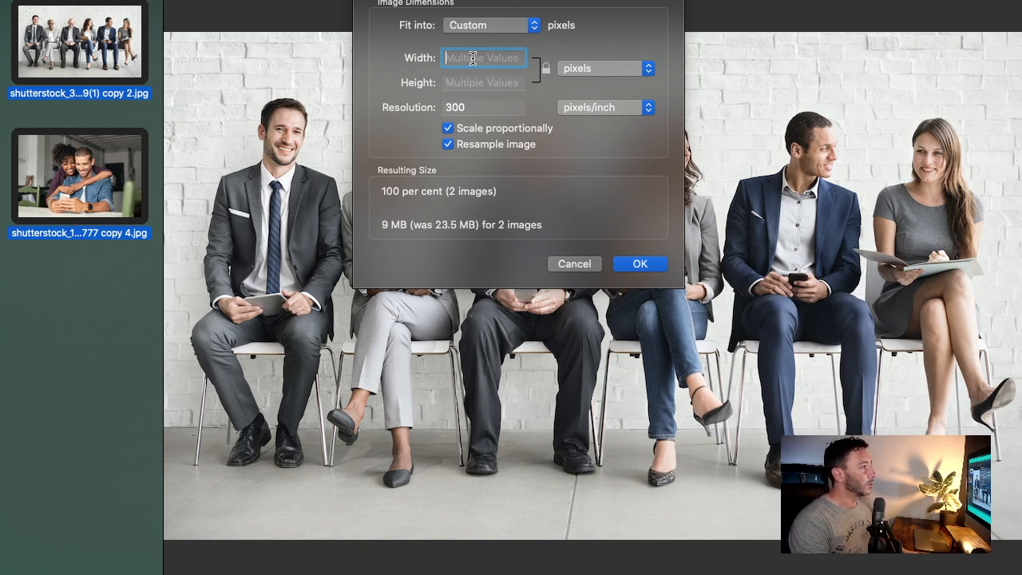
text(1200)
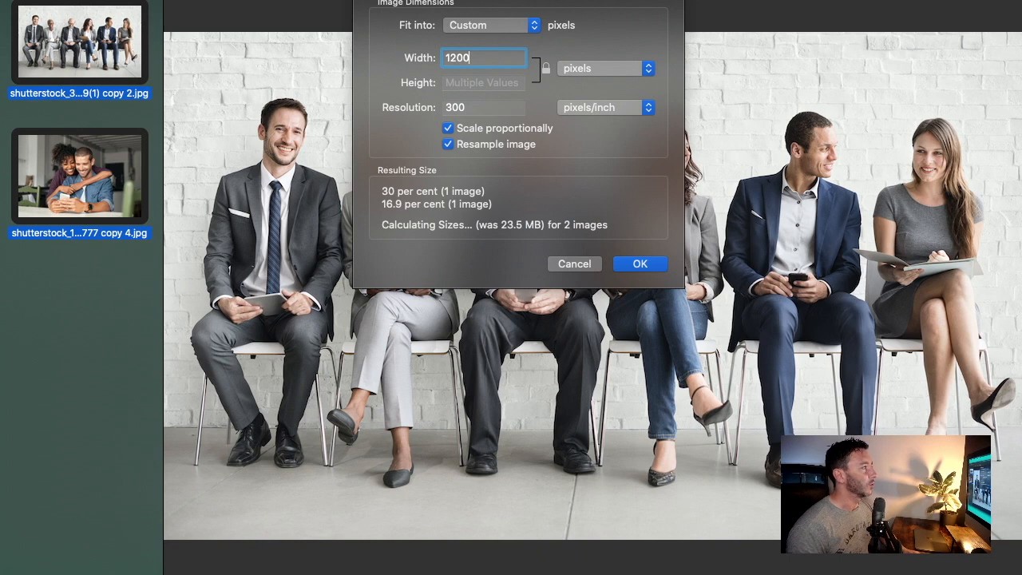
key(Tab)
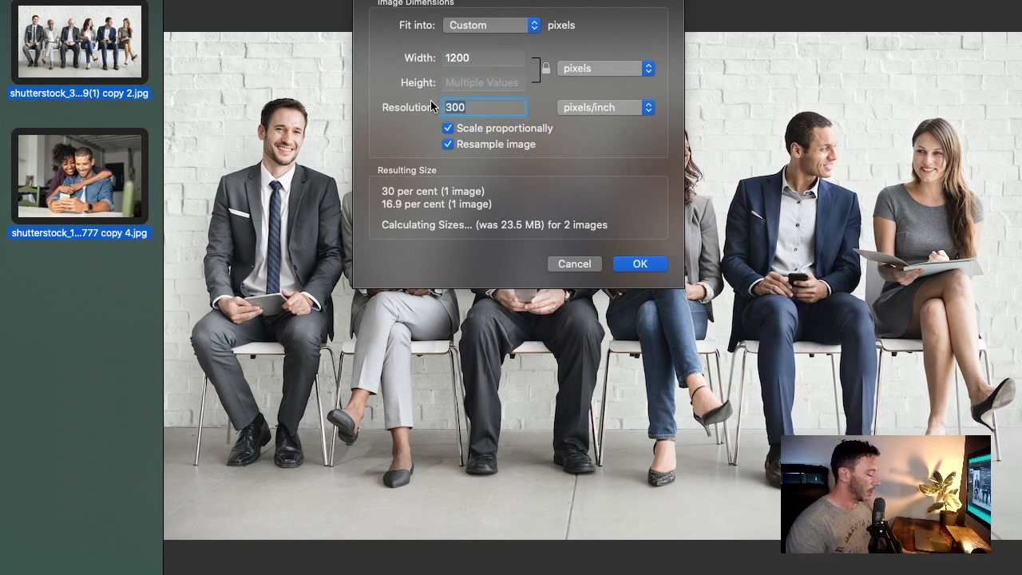
text(72)
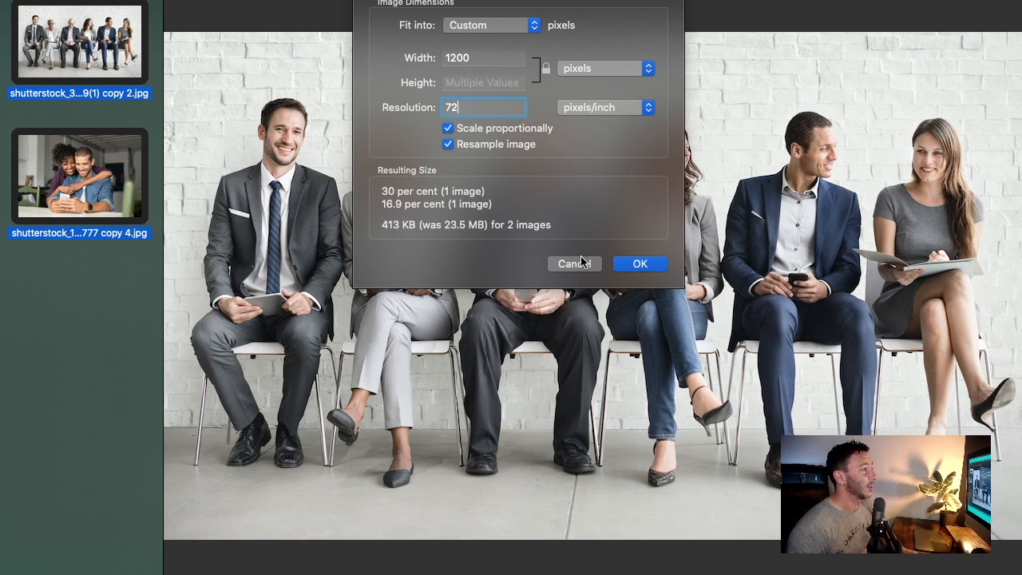
click(639, 263)
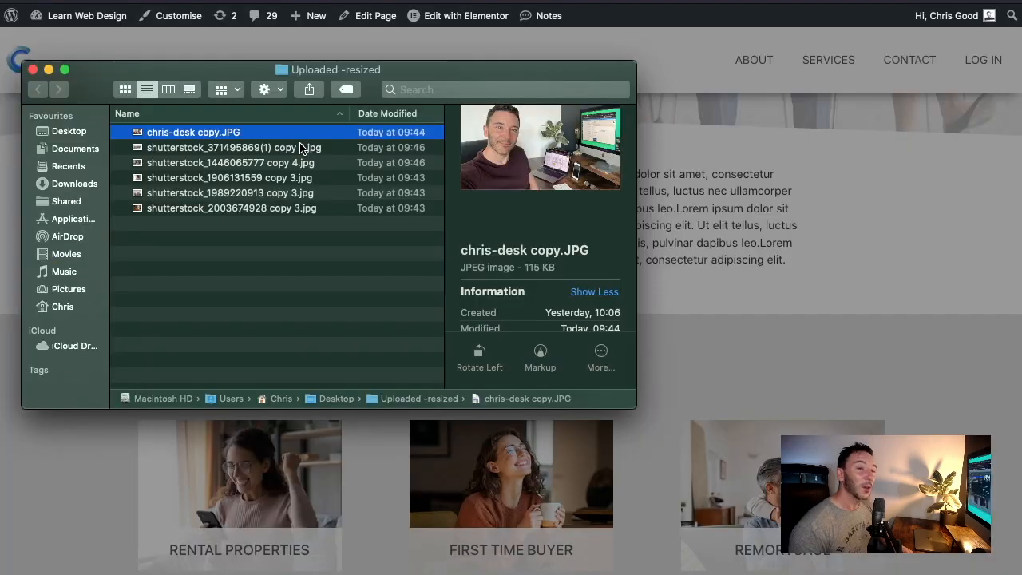
Compare the combined file size of all six resized copies with that of the six originals in the Uploaded folder.
shift+click(181, 212)
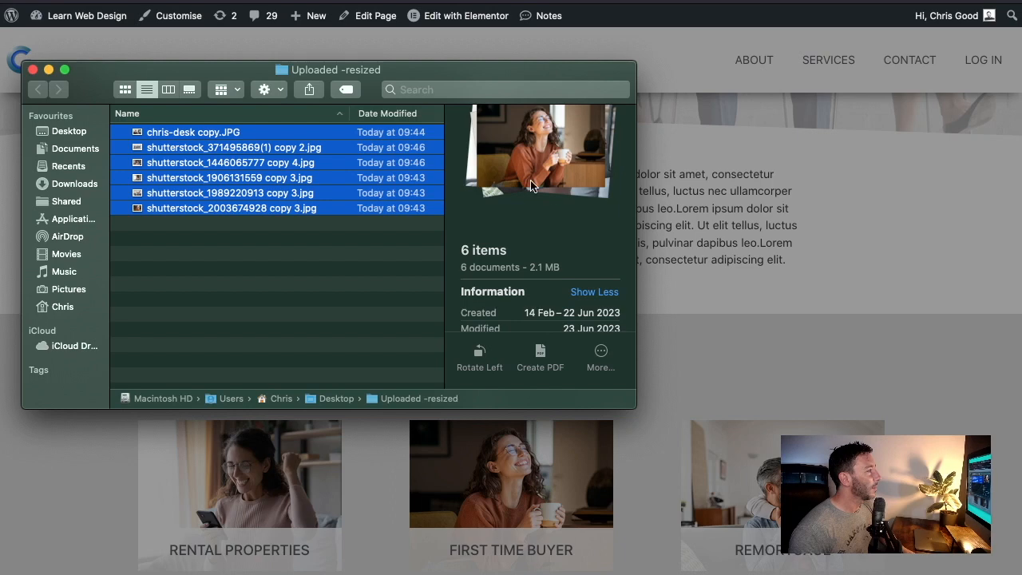
drag(1021, 232, 492, 202)
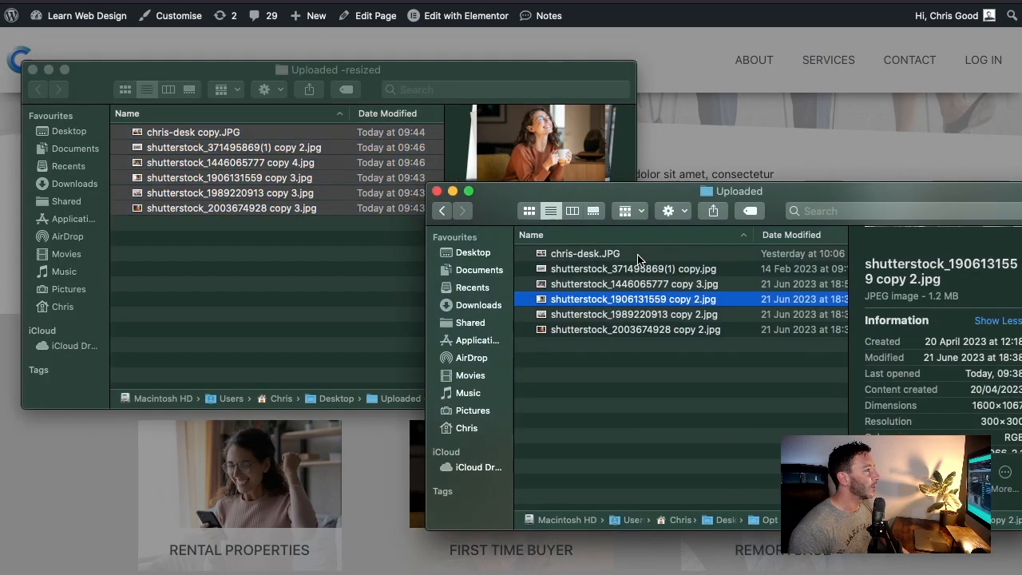
click(620, 254)
shift+click(617, 330)
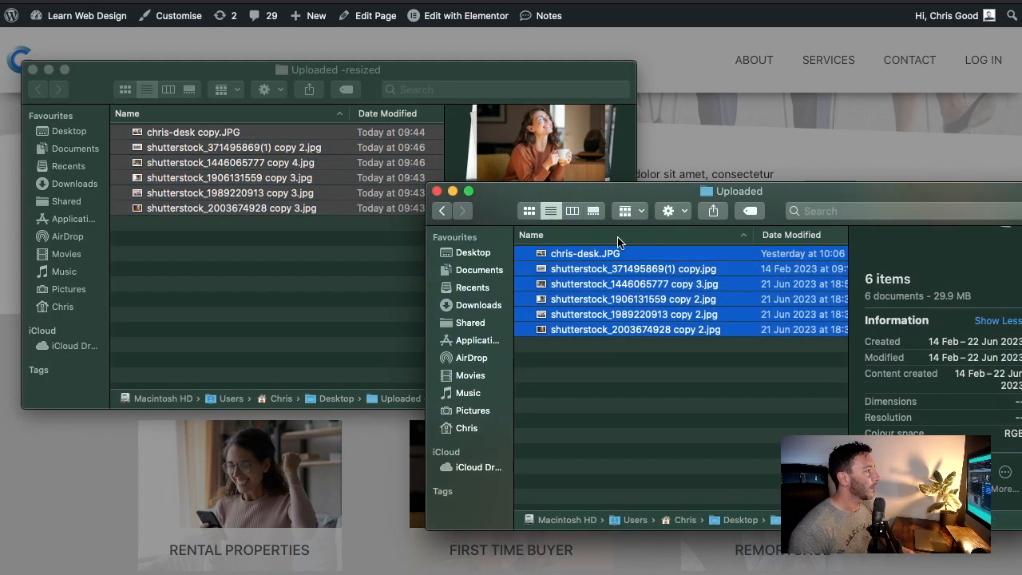
drag(612, 198, 528, 186)
scroll(871, 341, up, 2)
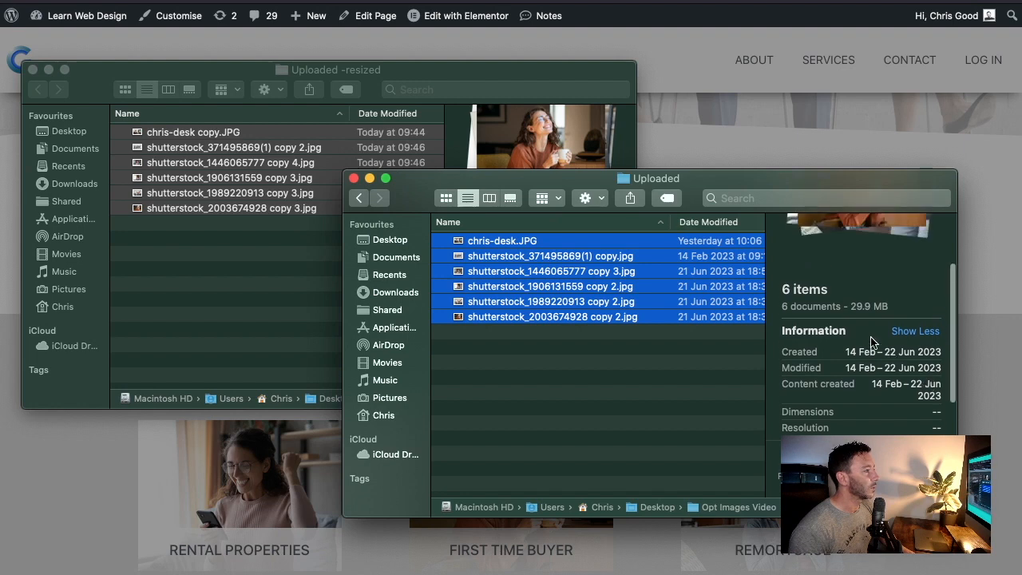
Clear the file selection in Uploaded -resized, move the Uploaded window out of view and reposition the Uploaded -resized window over the homepage.
click(416, 74)
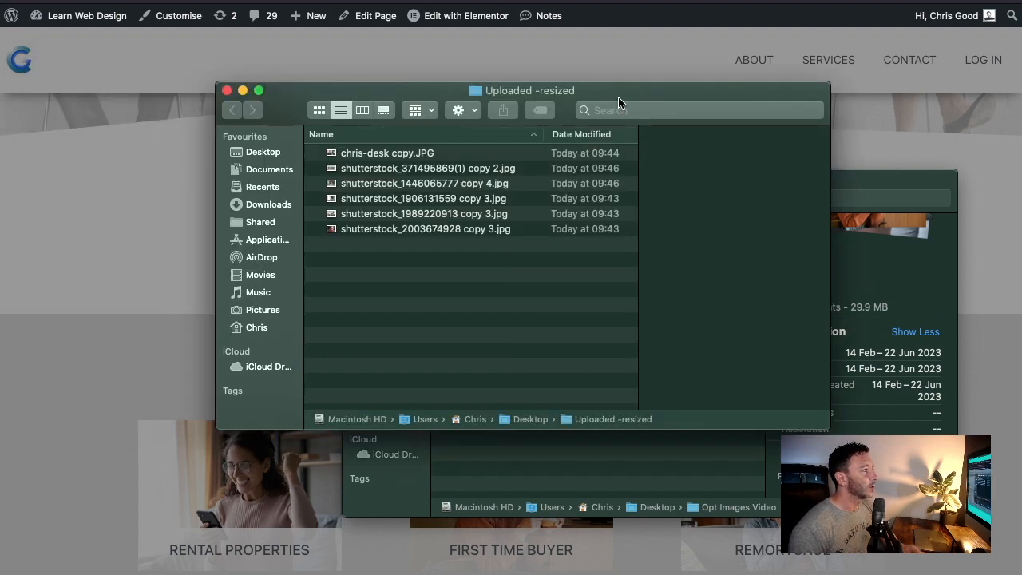
drag(604, 94, 501, 119)
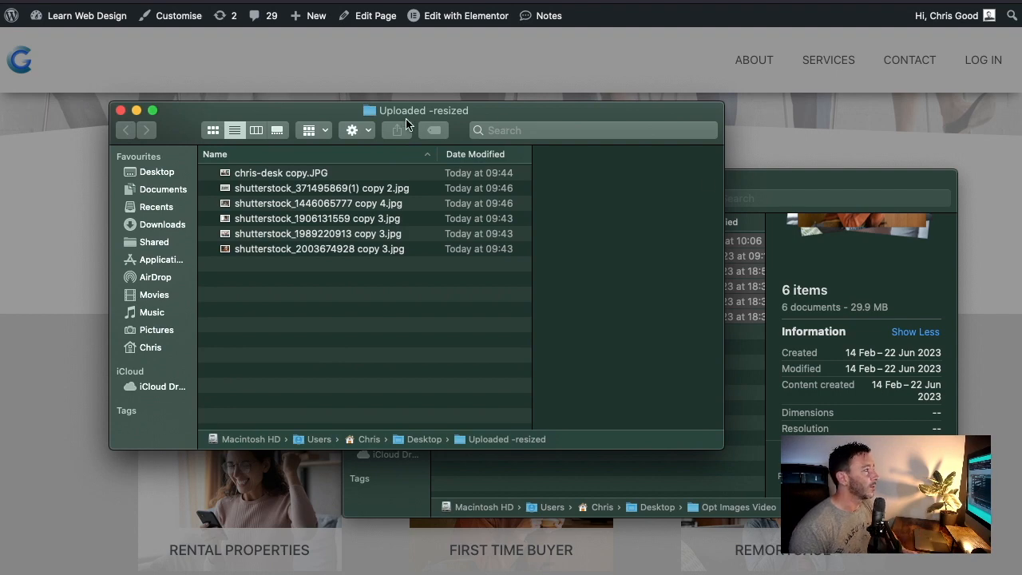
drag(765, 183, 717, 158)
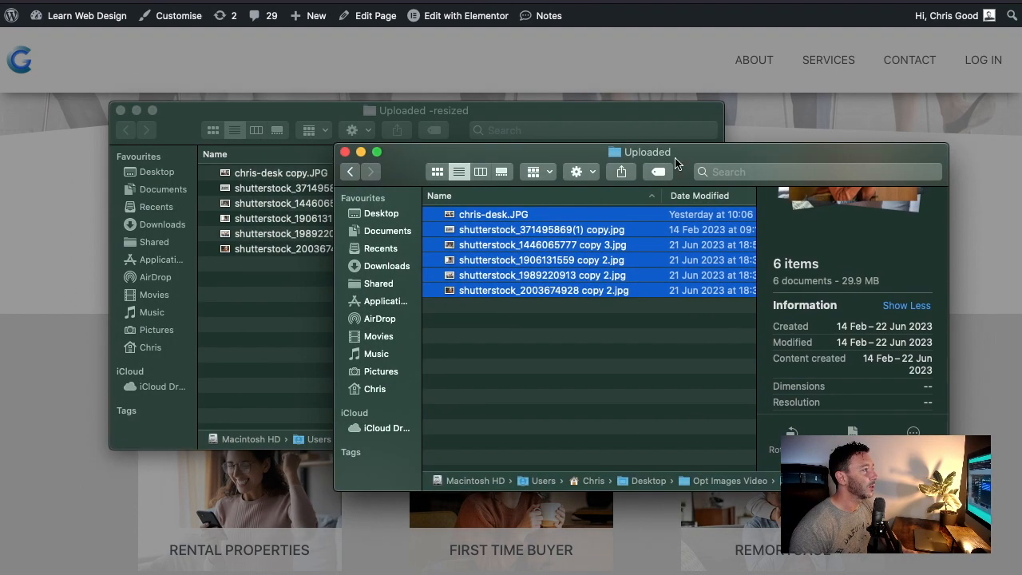
drag(561, 158, 856, 156)
drag(303, 114, 449, 153)
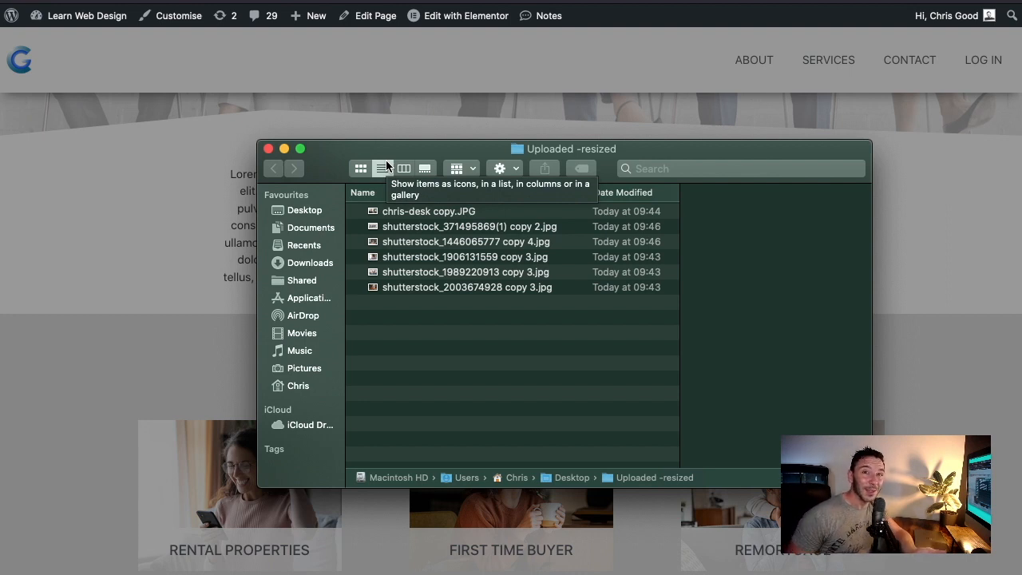
drag(333, 157, 421, 183)
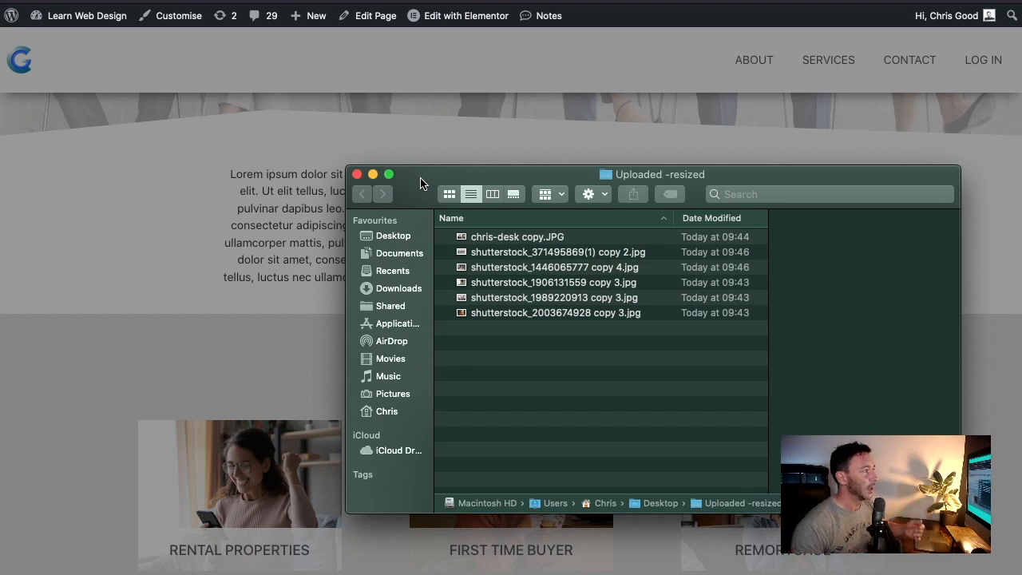
drag(421, 183, 490, 210)
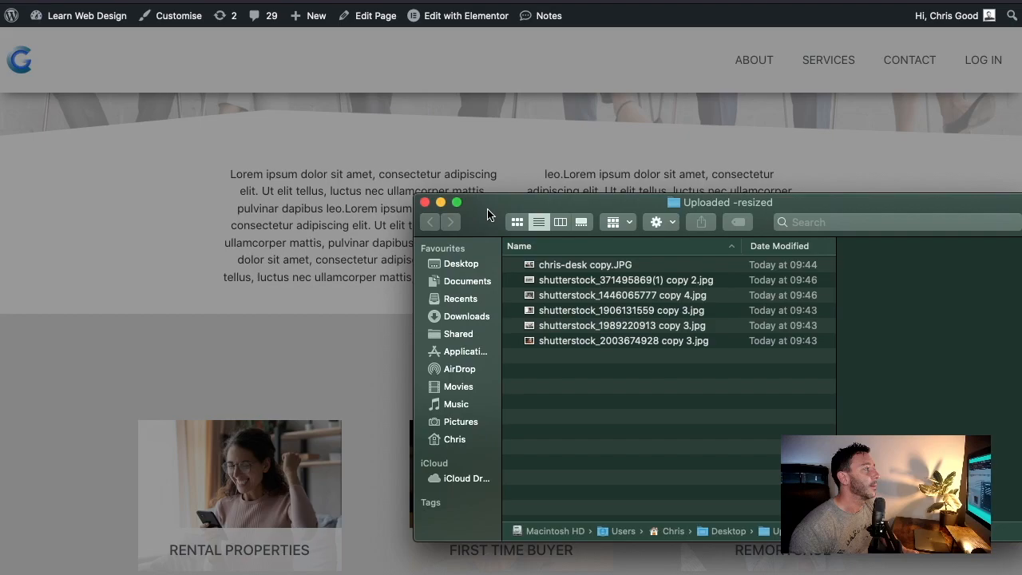
Move the Uploaded -resized window out of view and switch to Pixelied's JPG to WEBP Converter page, showing its file drop area.
drag(487, 211, 1019, 142)
click(1021, 78)
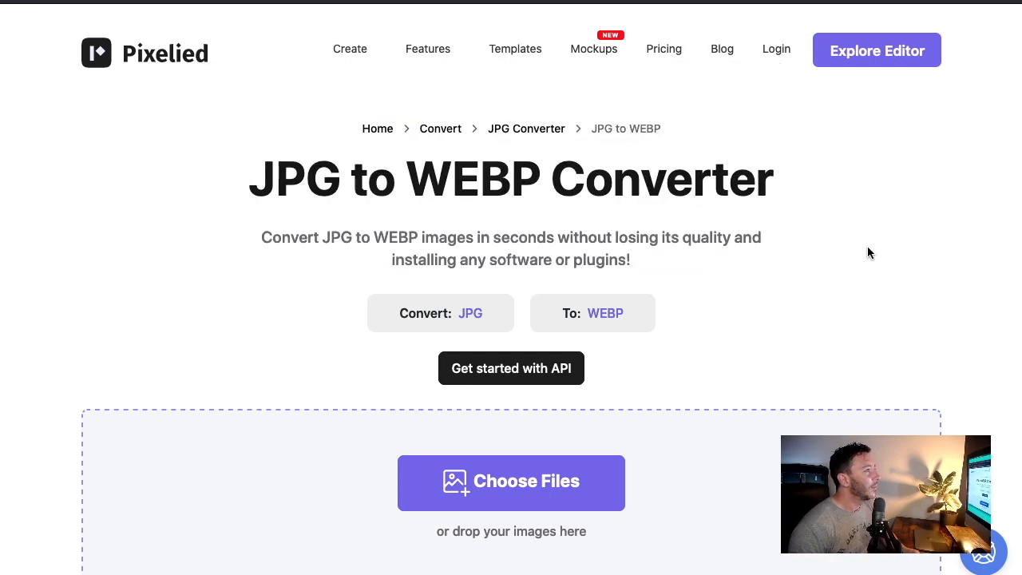
scroll(879, 240, down, 1)
scroll(896, 224, down, 3)
scroll(907, 219, up, 1)
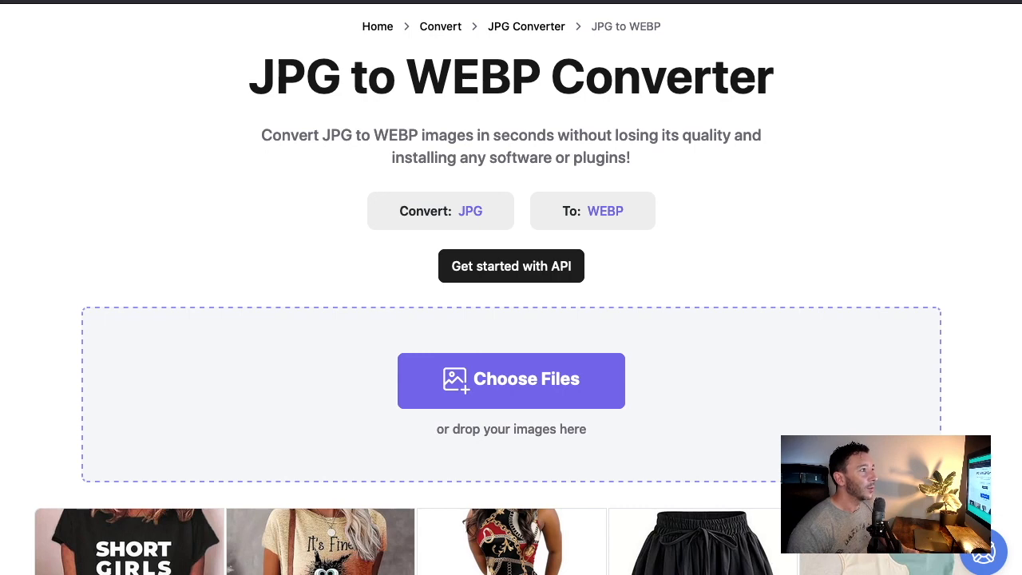
Add all six images from the Uploaded -resized copy folder to the converter's queue and bring the converter page to the front.
mouse_move(1014, 120)
mouse_down()
mouse_move(718, 153)
mouse_move(840, 218)
mouse_move(1018, 115)
mouse_move(840, 89)
mouse_move(829, 101)
mouse_move(841, 114)
mouse_move(1021, 120)
mouse_move(472, 155)
mouse_move(1021, 120)
mouse_up()
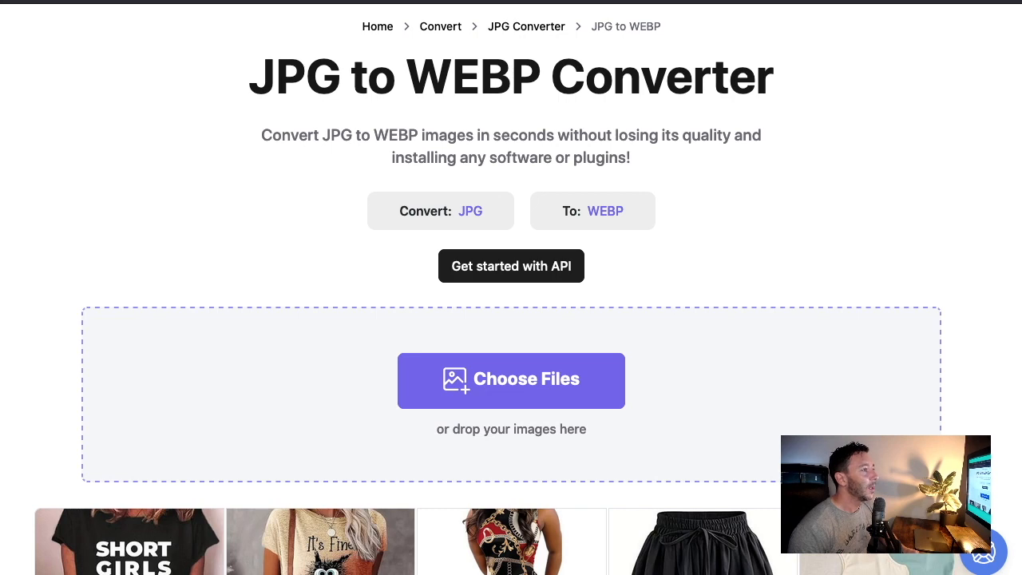
double_click(1021, 159)
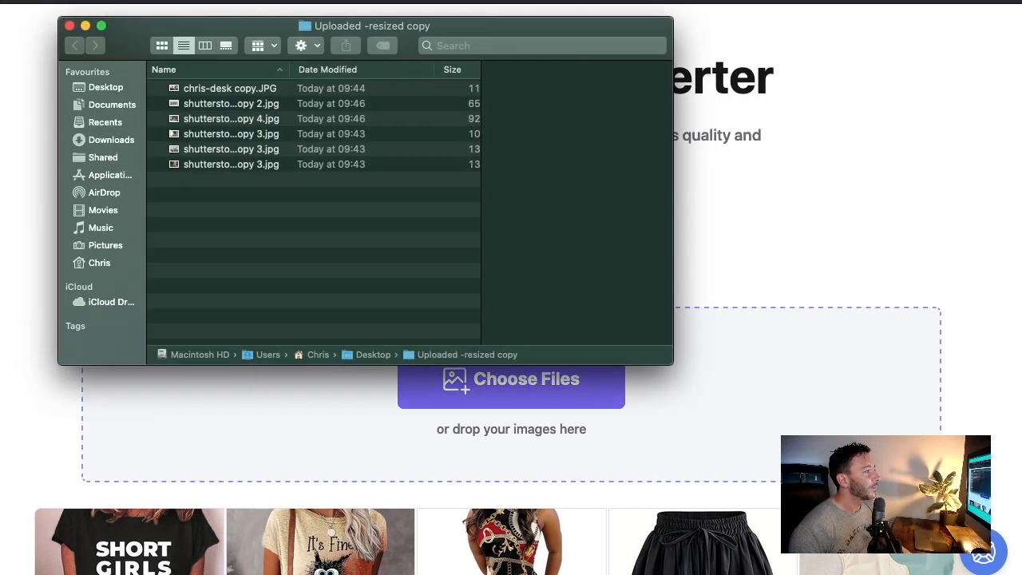
click(209, 90)
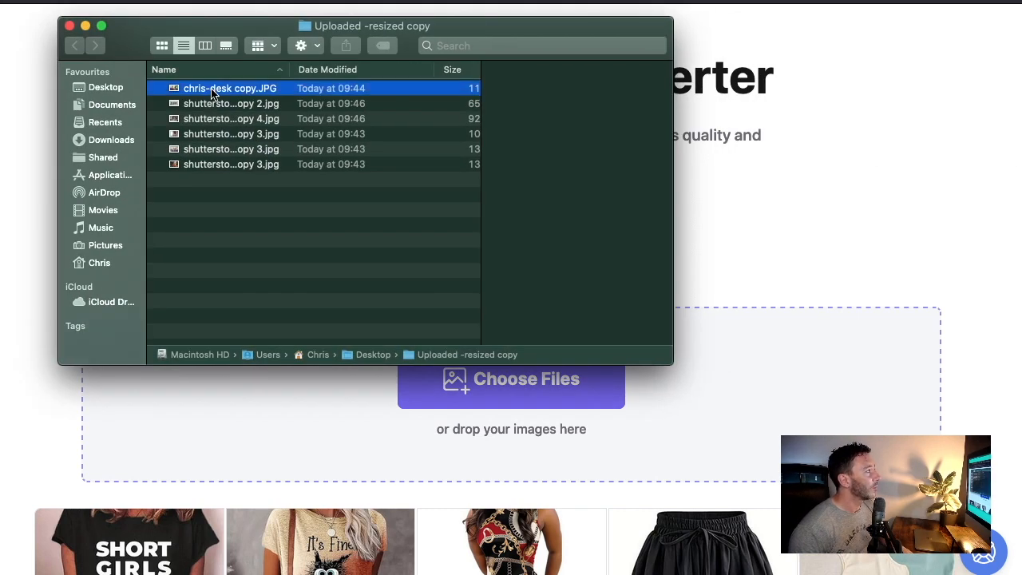
shift+click(221, 168)
drag(212, 90, 785, 365)
click(823, 206)
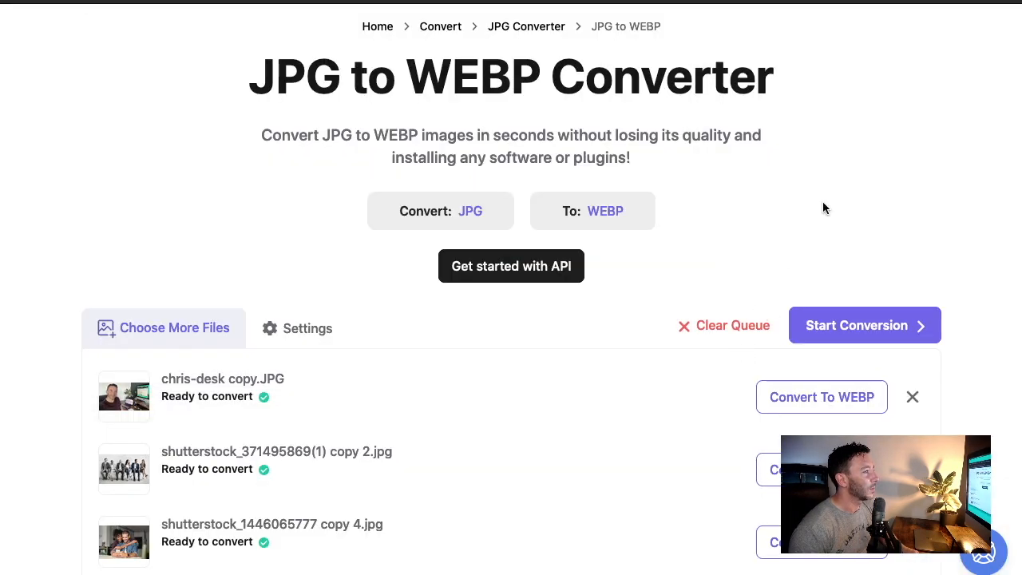
Review the queued files and start converting all of them from JPG to WEBP.
scroll(542, 299, down, 3)
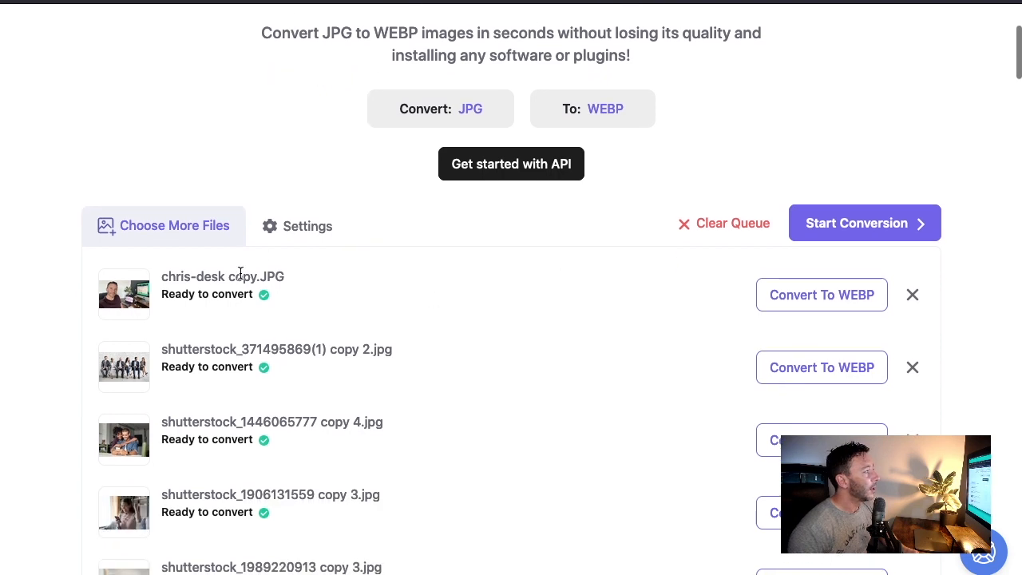
scroll(379, 295, down, 5)
scroll(376, 449, up, 2)
scroll(376, 444, up, 3)
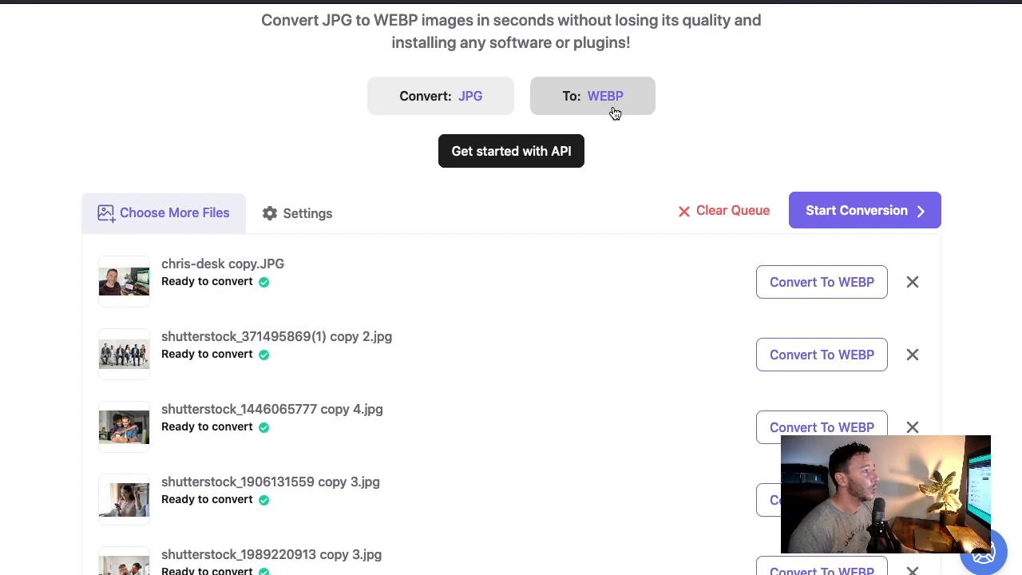
click(833, 211)
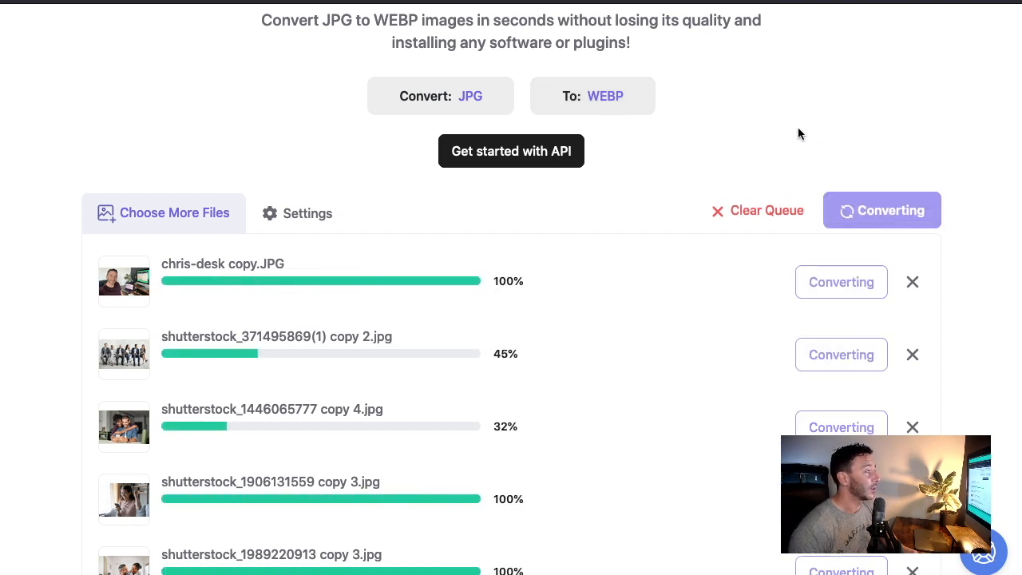
Check the conversion progress of the six images and download all the WEBP files together.
scroll(666, 204, down, 2)
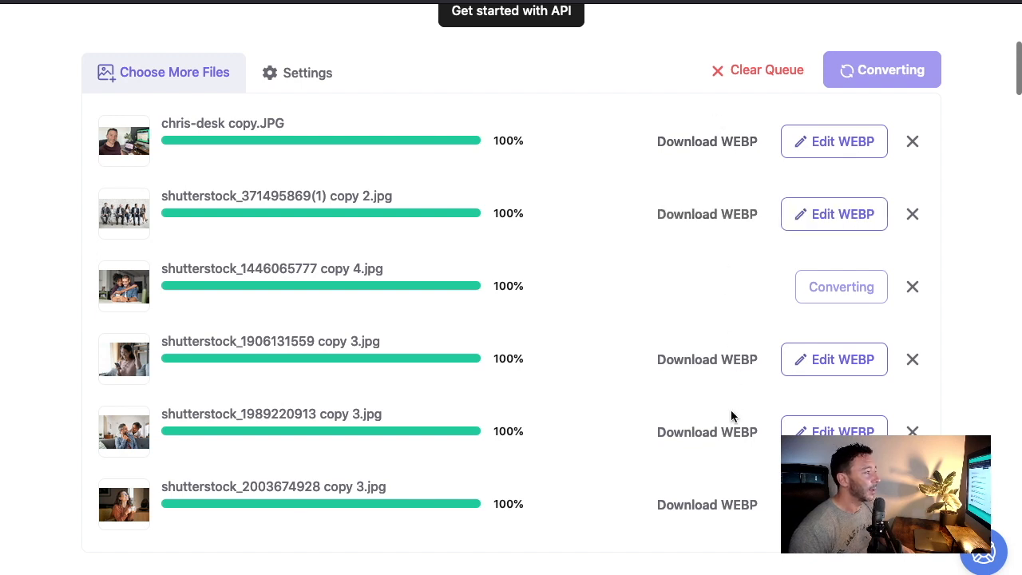
scroll(733, 327, up, 2)
click(884, 221)
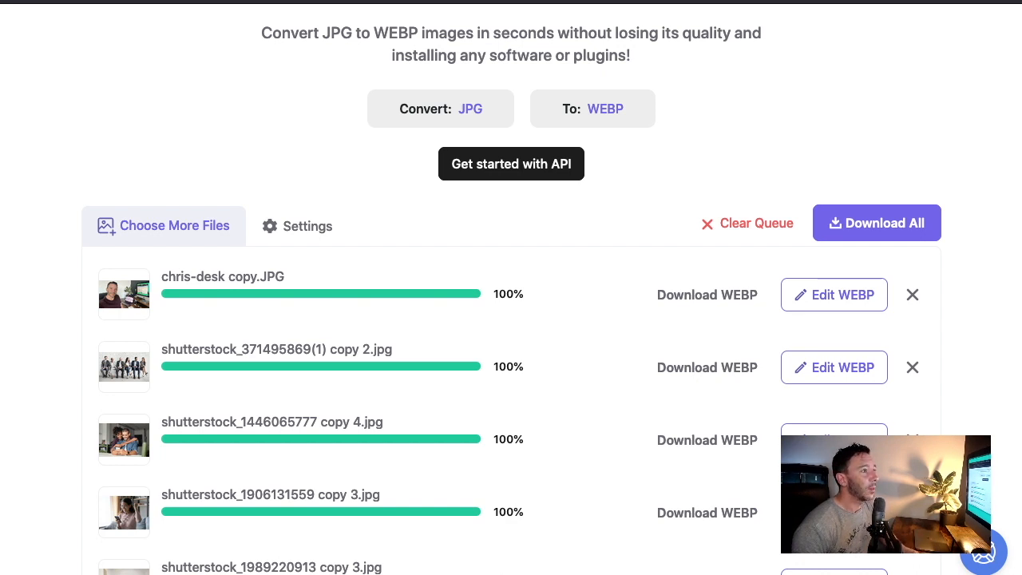
Arrange the px-conversions(8) and Uploaded -resized folder windows side by side over the converter page.
drag(810, 139, 268, 152)
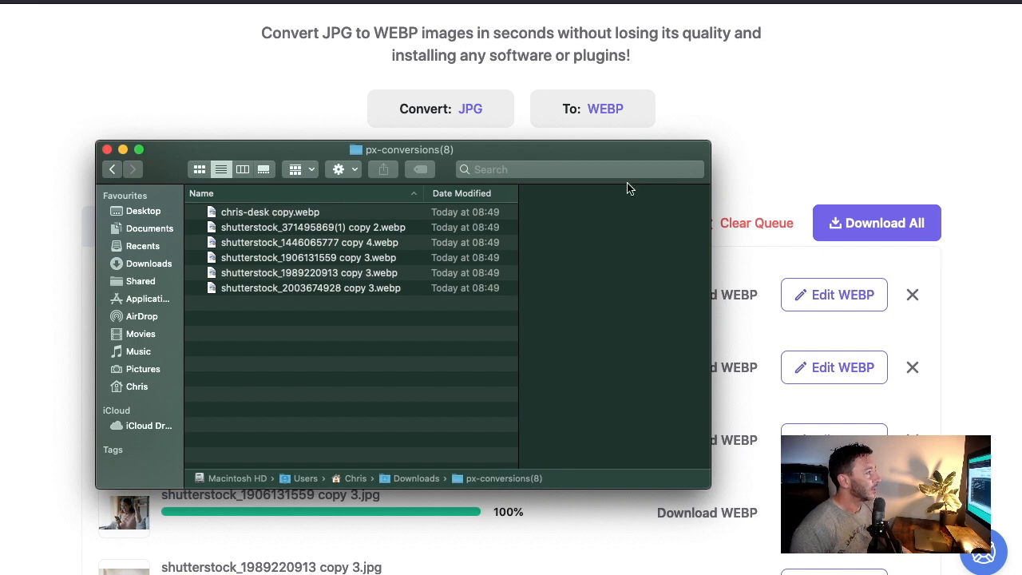
drag(664, 152, 586, 144)
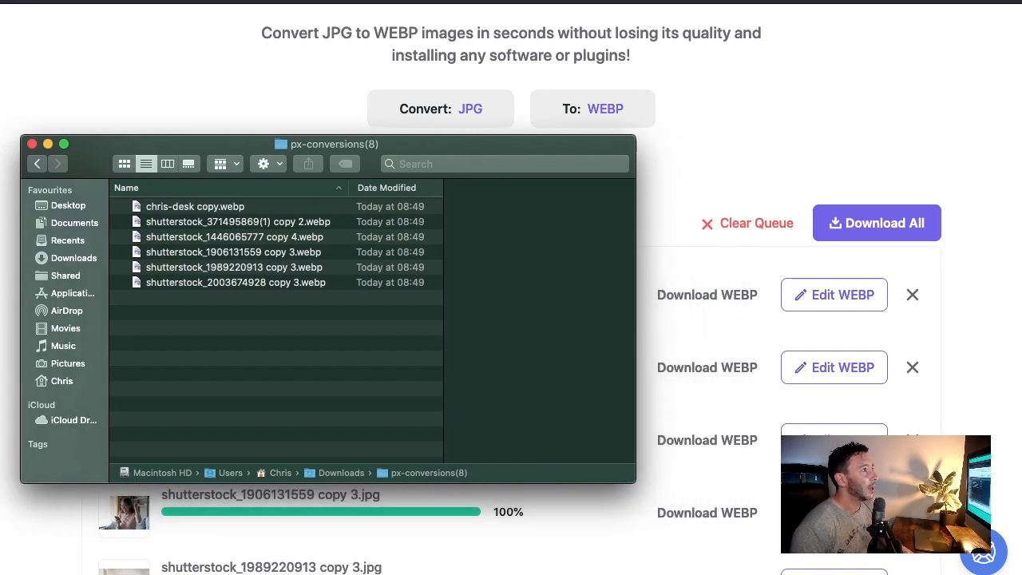
key(super+grave)
key(super+grave)
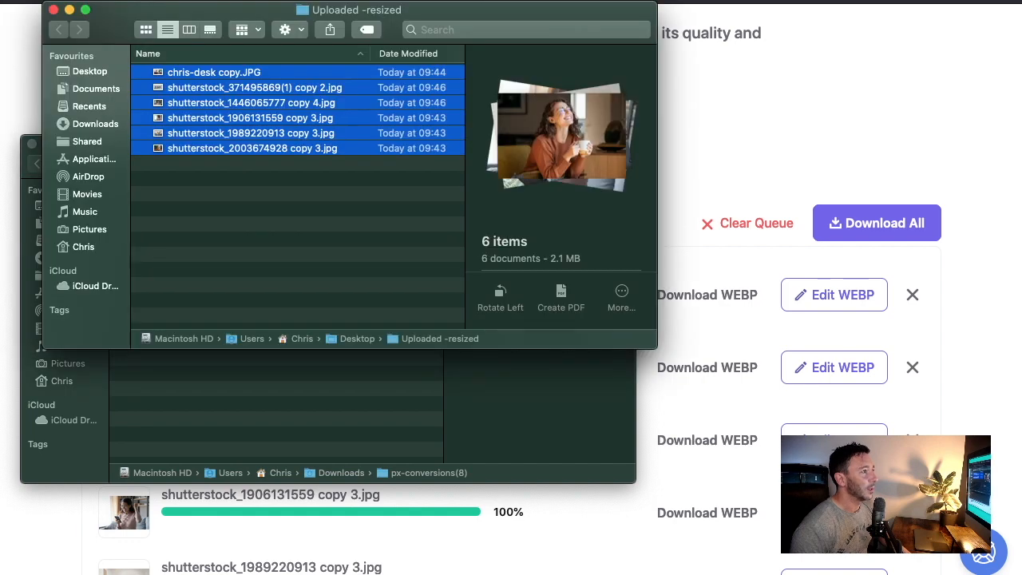
drag(337, 14, 835, 126)
drag(445, 143, 409, 36)
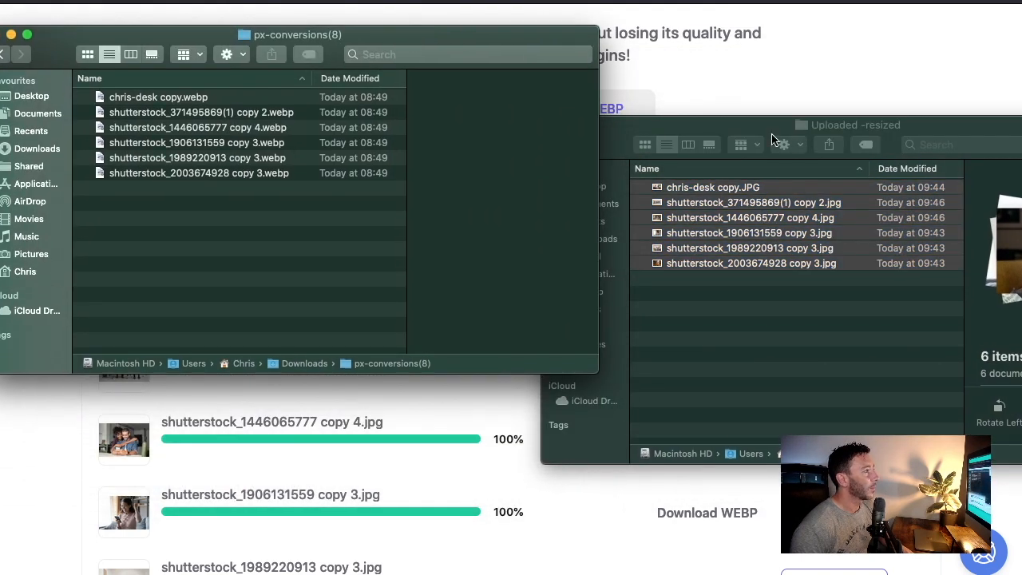
click(781, 142)
click(741, 113)
drag(743, 125, 715, 58)
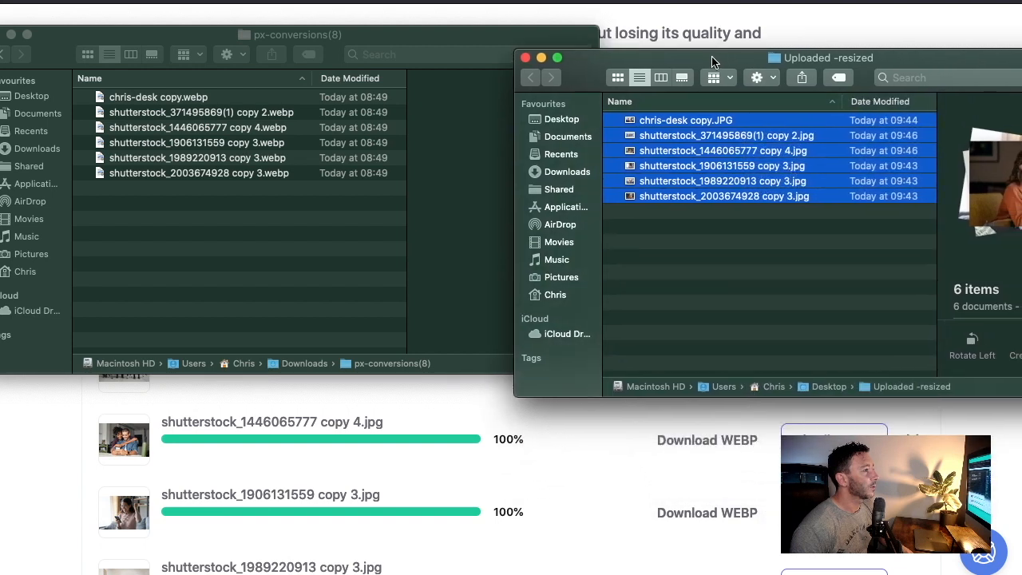
Compare the combined file size of the six WEBP files in px-conversions(8) with that of the six resized JPGs in Uploaded -resized.
click(751, 229)
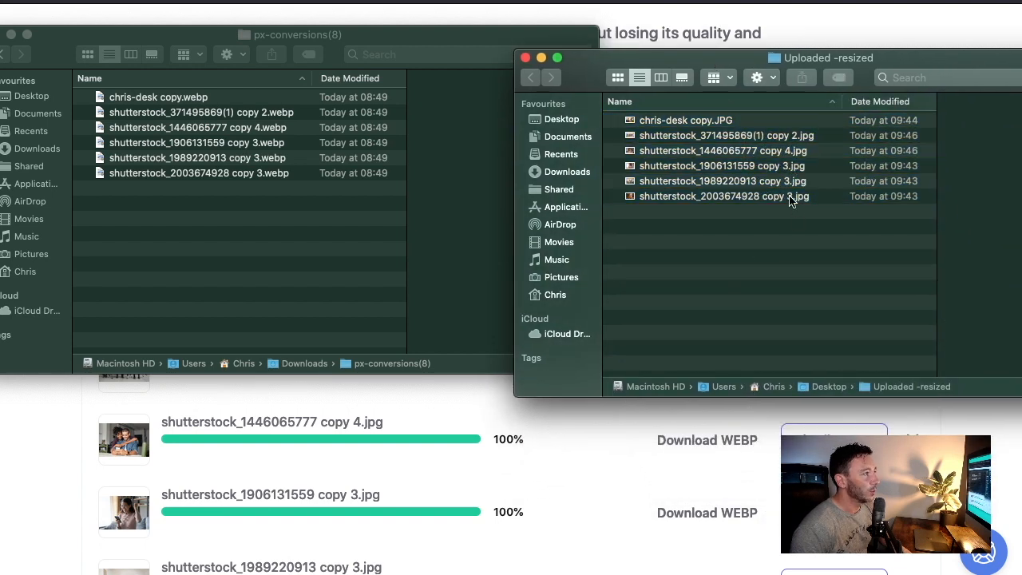
click(695, 121)
shift+click(700, 196)
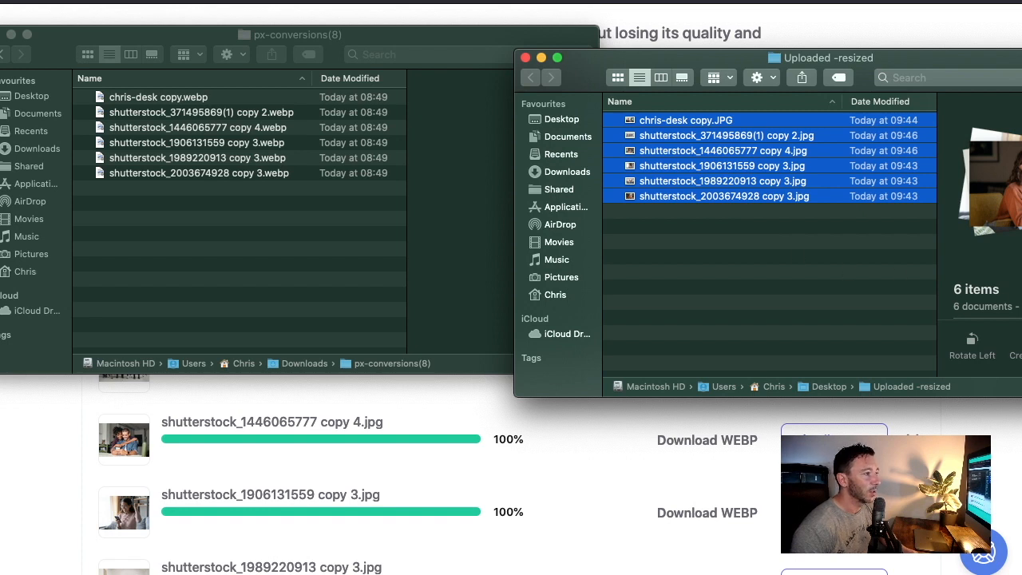
click(736, 244)
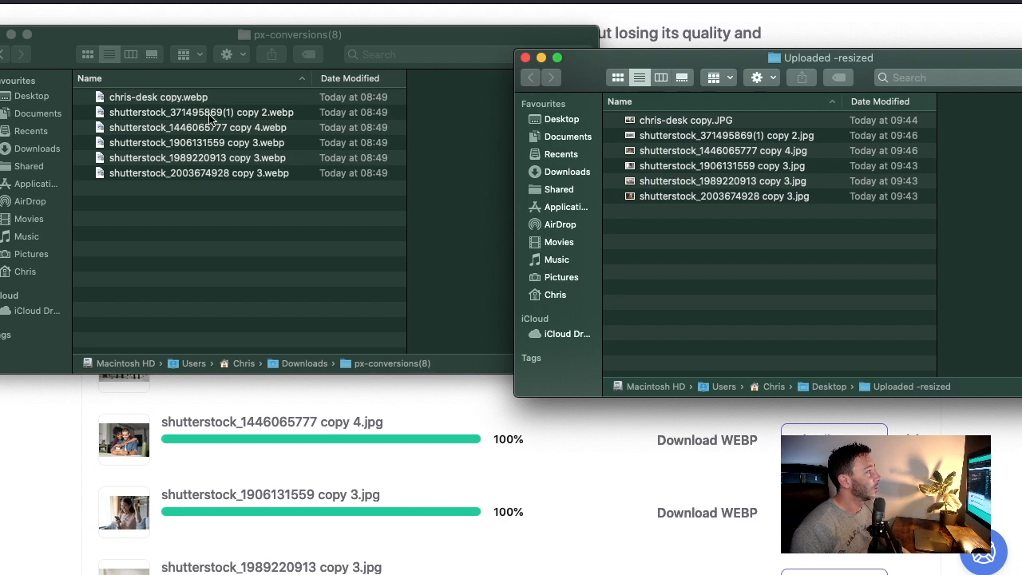
click(176, 101)
click(176, 99)
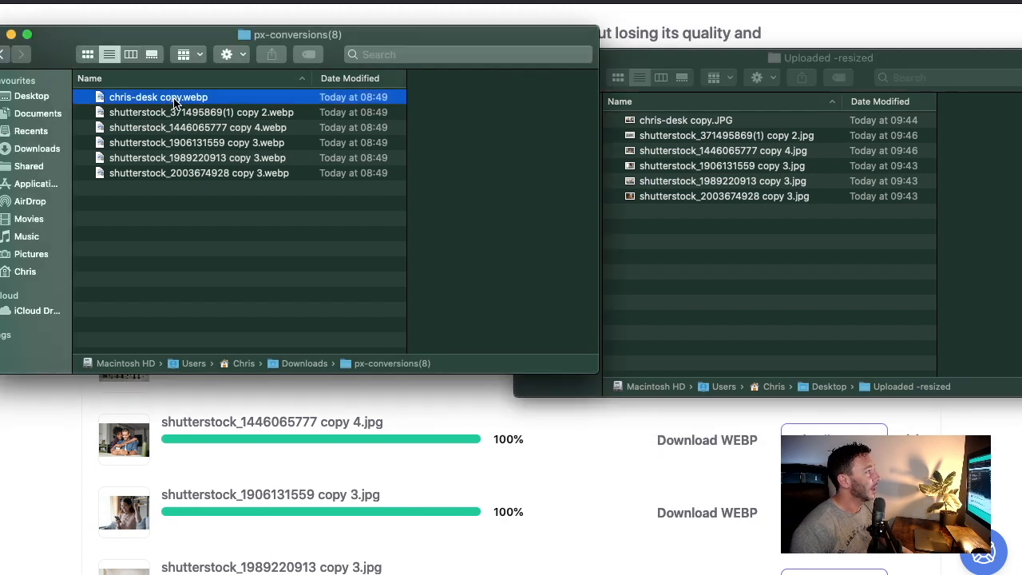
shift+click(180, 177)
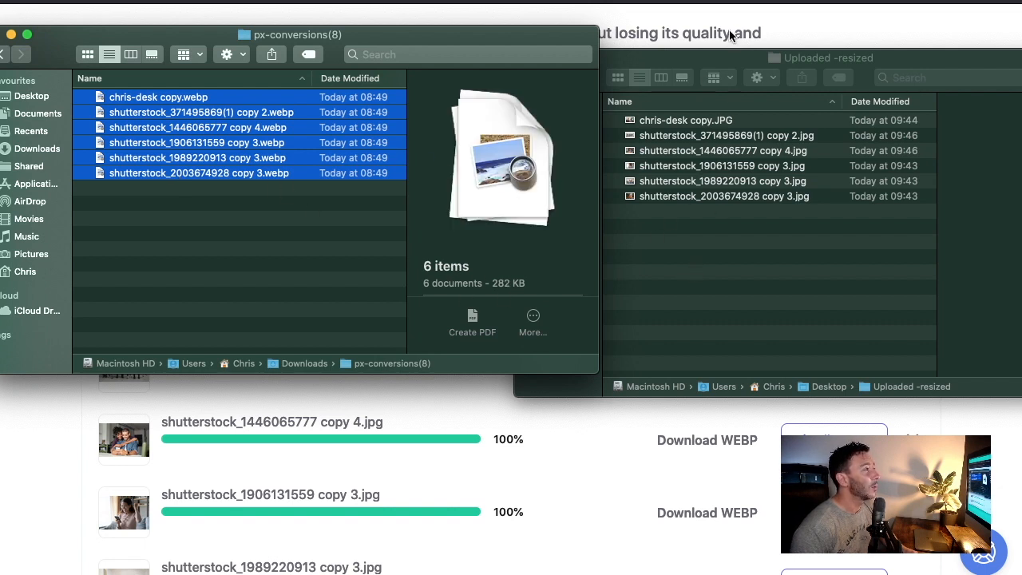
click(733, 64)
click(692, 125)
shift+click(696, 196)
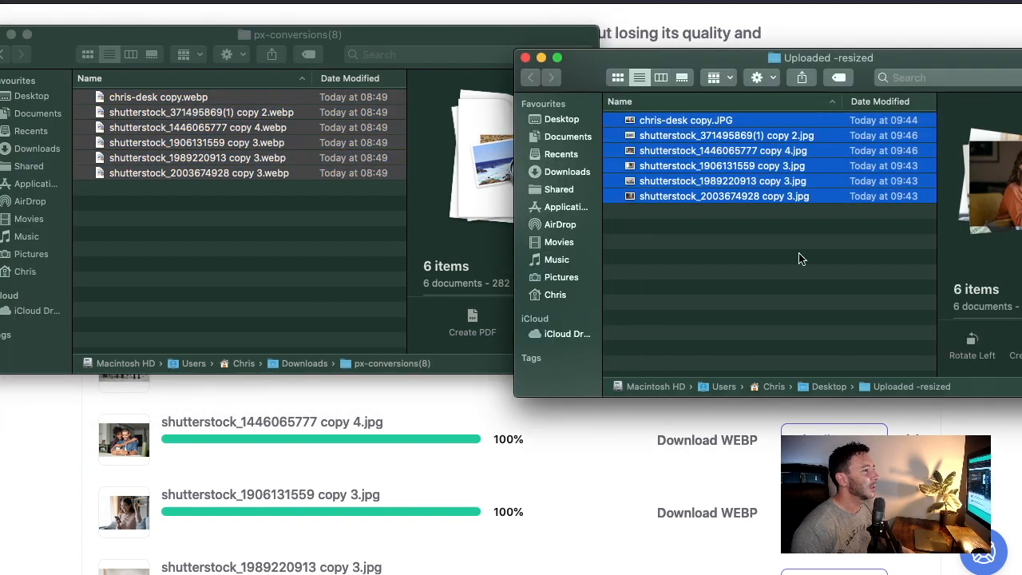
click(660, 221)
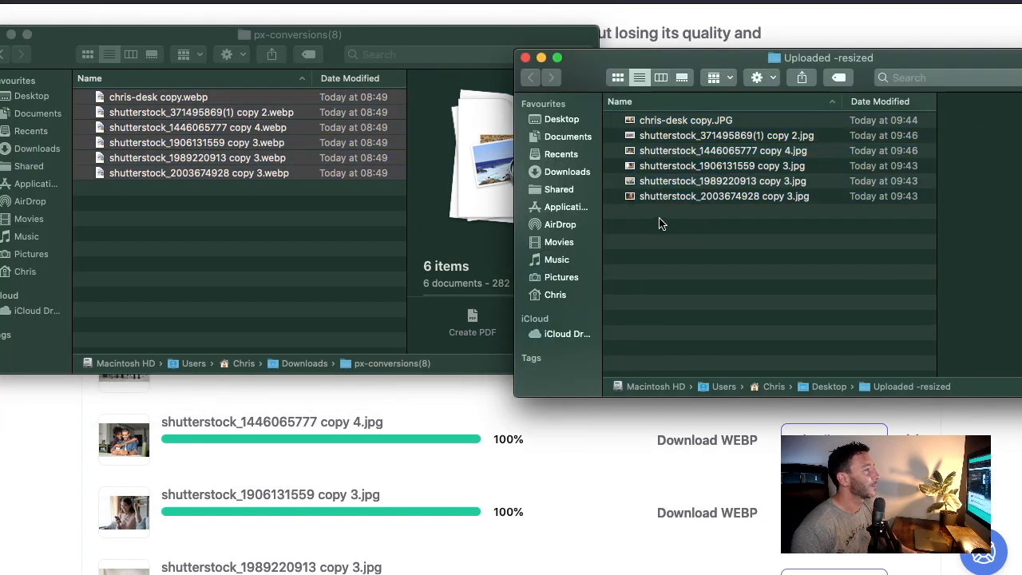
click(343, 216)
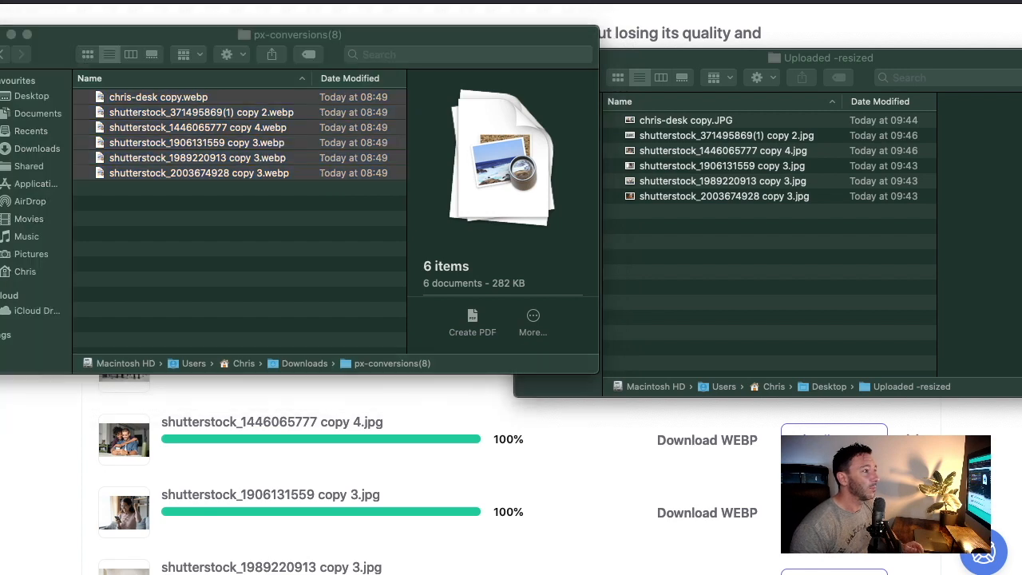
Move the Uploaded -resized and px-conversions(8) windows apart, then return to the converter page and look over the converted files.
drag(1021, 64, 977, 110)
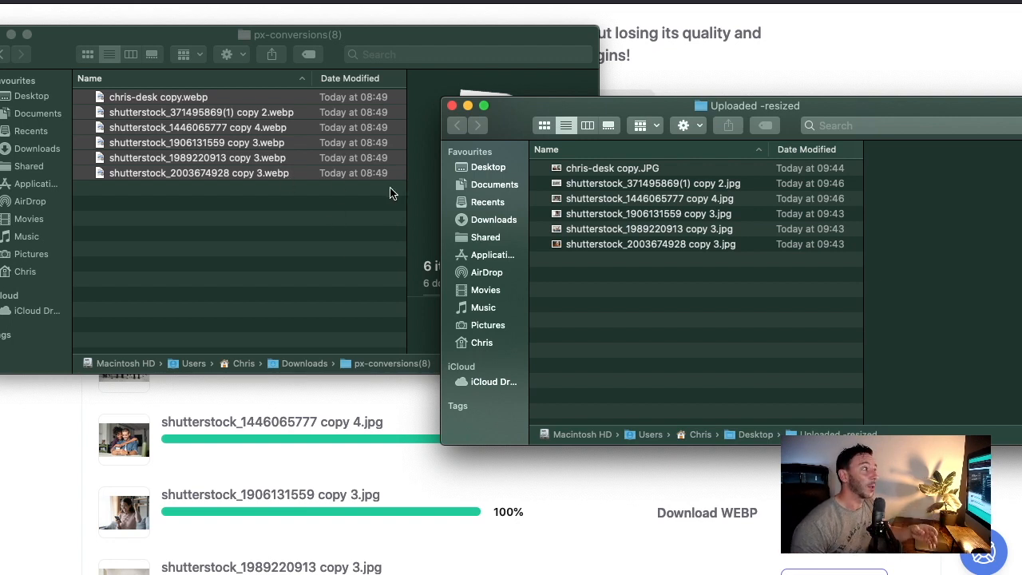
drag(593, 110, 569, 129)
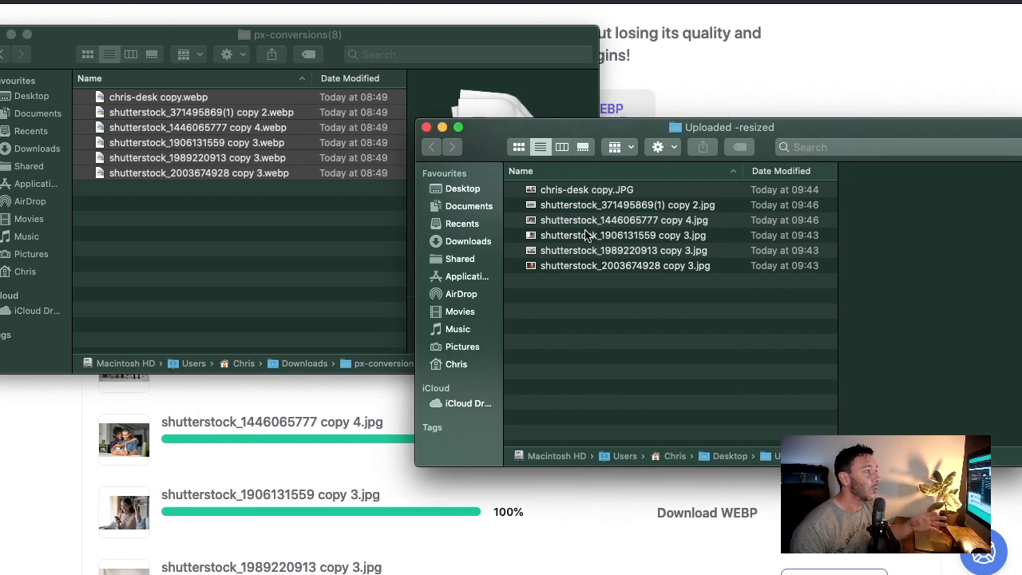
drag(565, 148, 663, 322)
drag(177, 37, 294, 6)
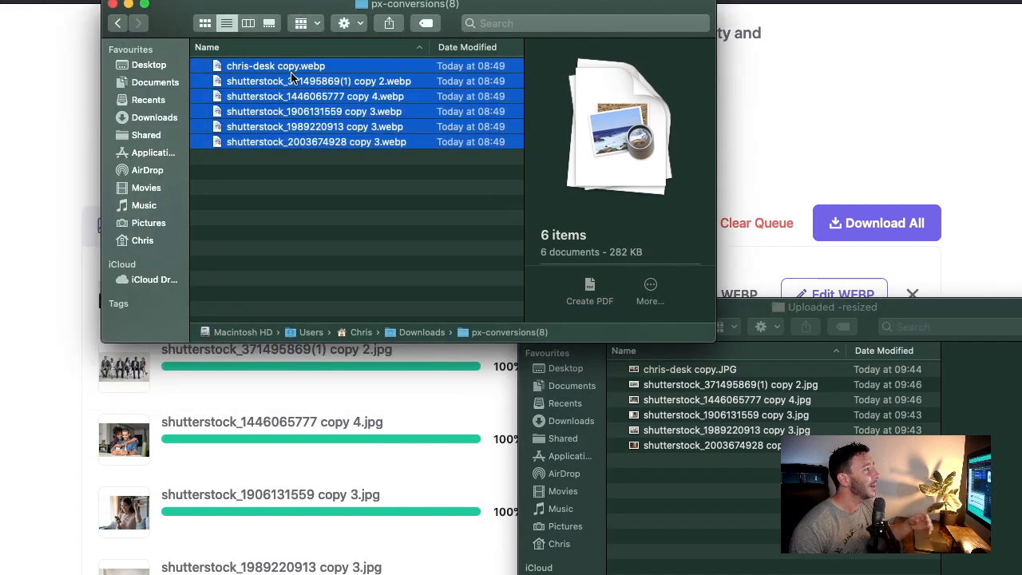
click(860, 105)
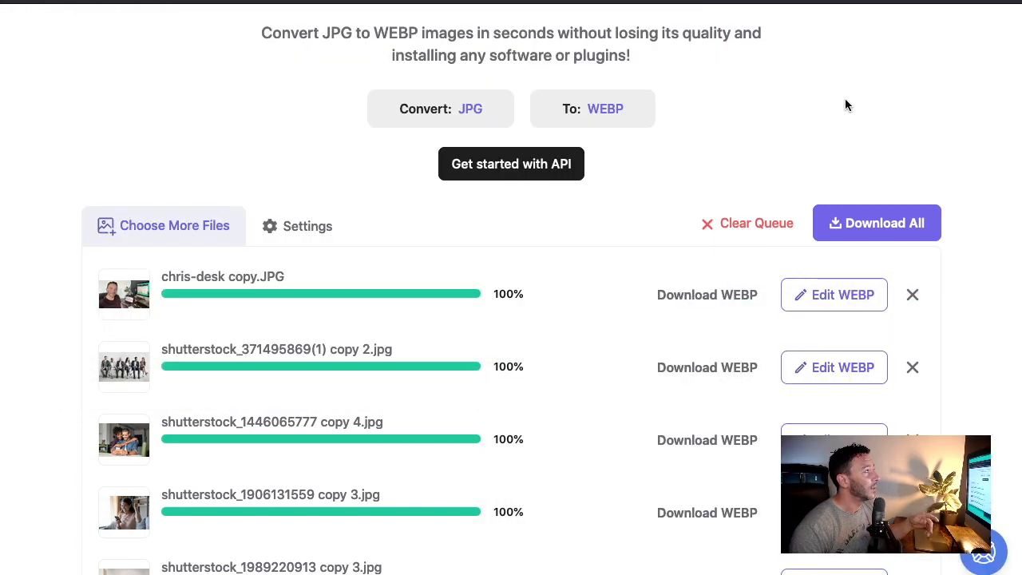
scroll(400, 332, down, 3)
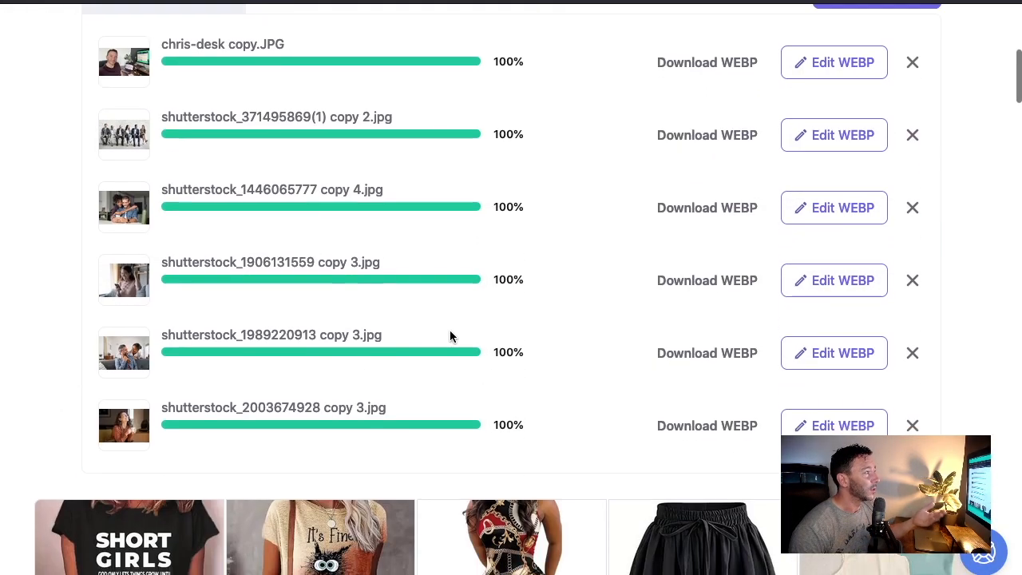
scroll(449, 336, up, 4)
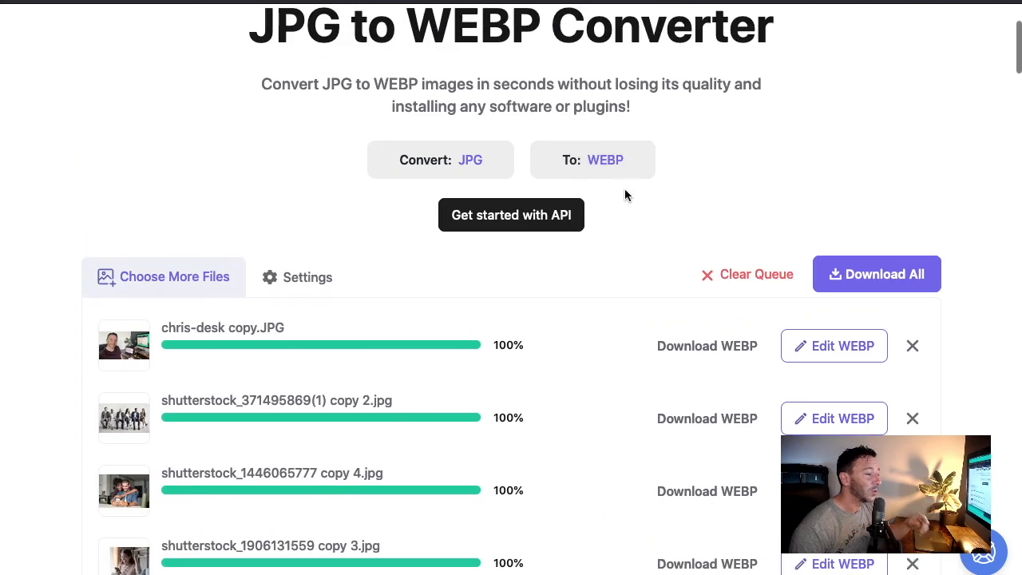
Return to the website's homepage and open it for editing in Elementor.
drag(1016, 293, 1021, 293)
drag(839, 303, 1021, 185)
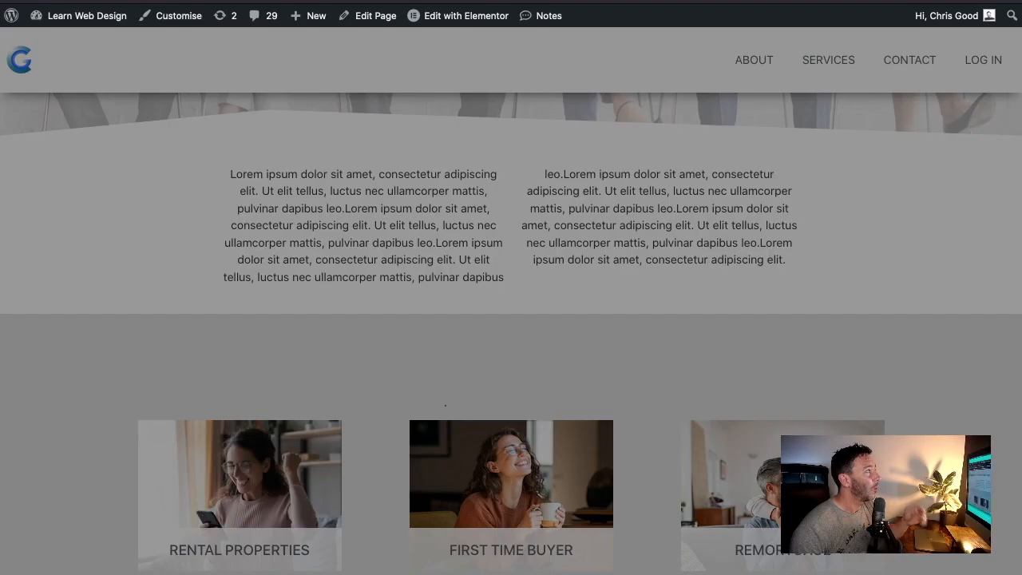
scroll(514, 203, up, 5)
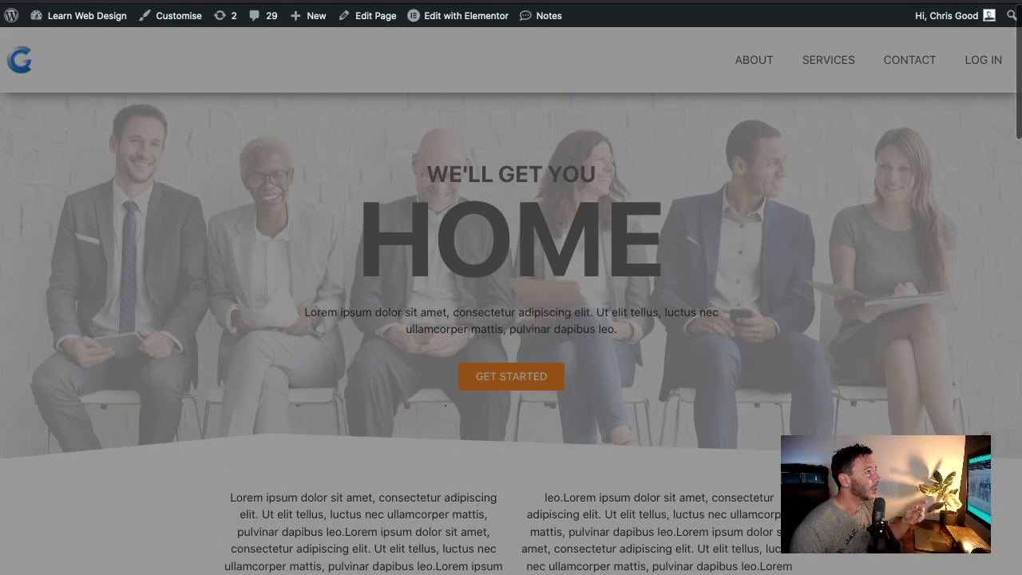
key(Escape)
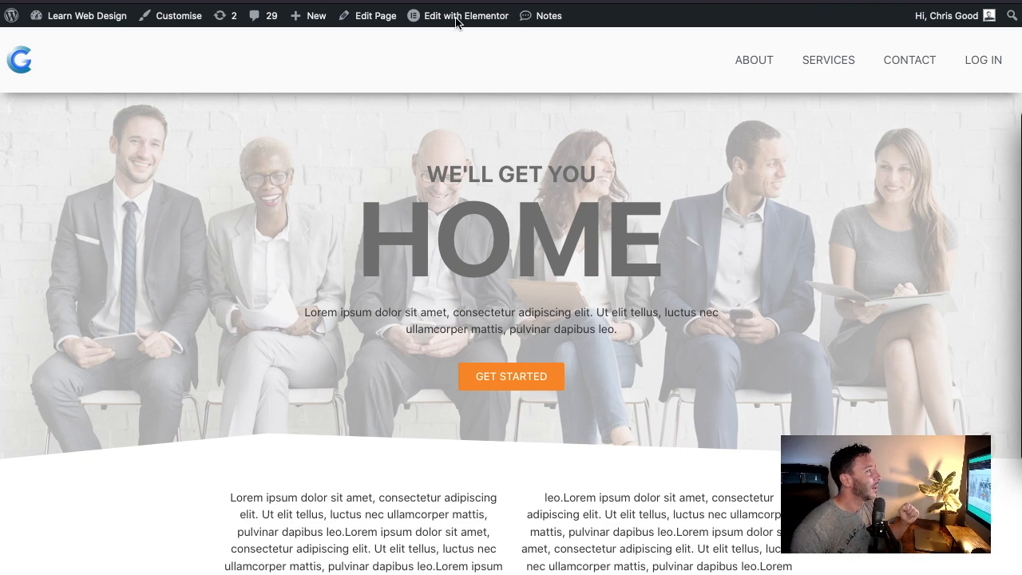
mouse_move(447, 24)
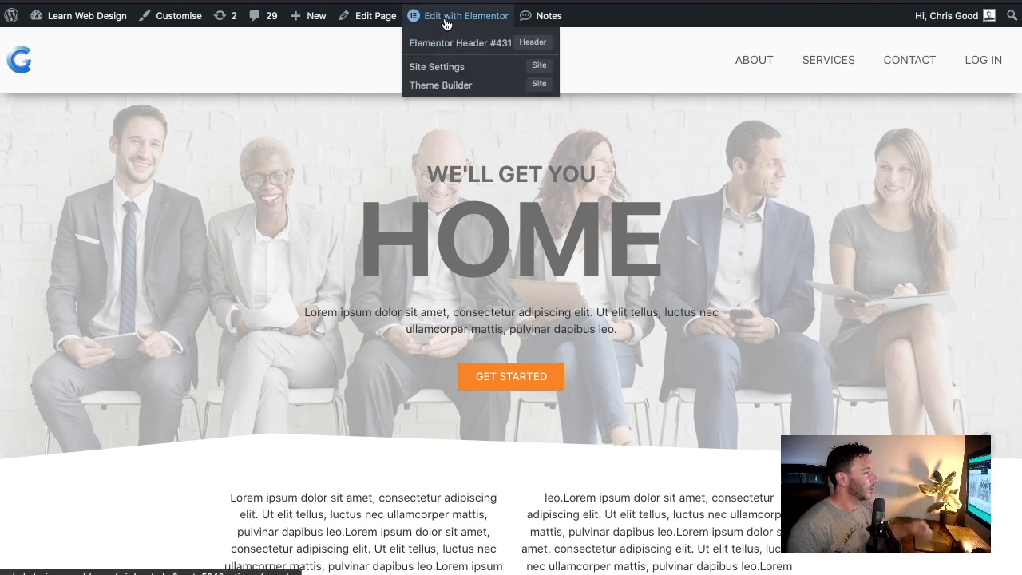
click(446, 24)
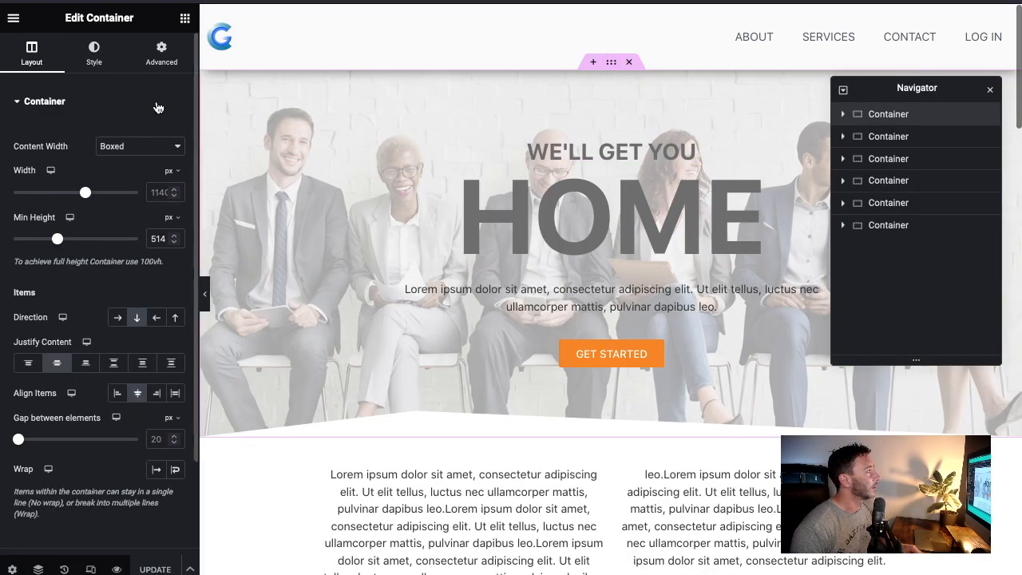
Open the hero container's background image for replacement in its style settings.
click(97, 64)
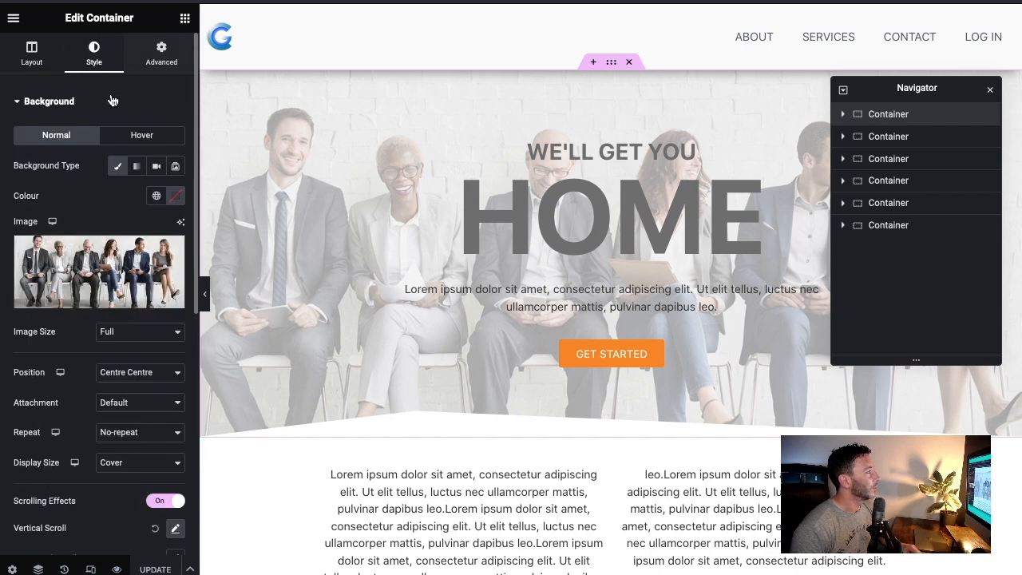
click(103, 263)
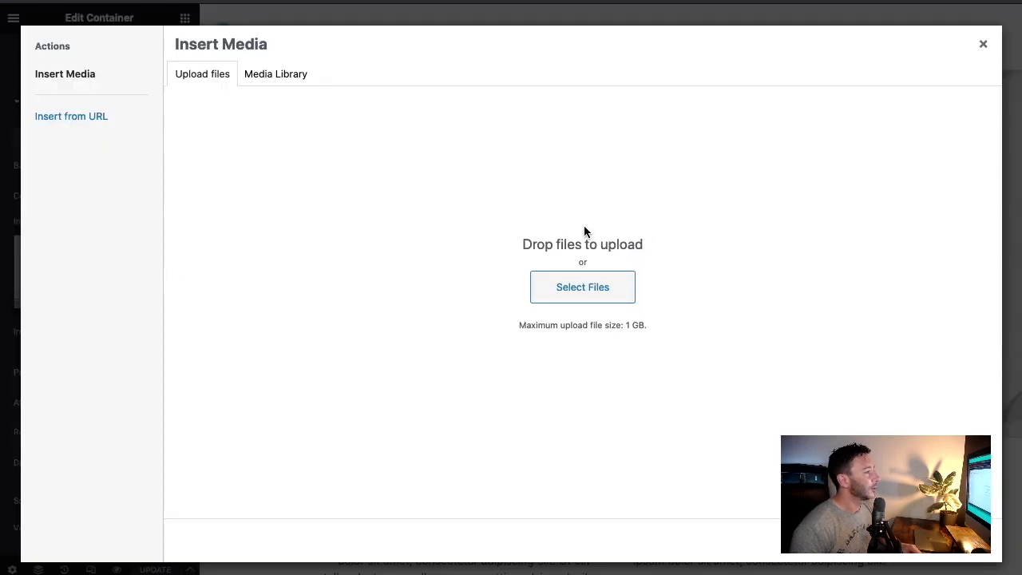
Look through the converted WEBP files in the px-conversions(8) folder, then move its window away from the upload area.
drag(1021, 263, 976, 245)
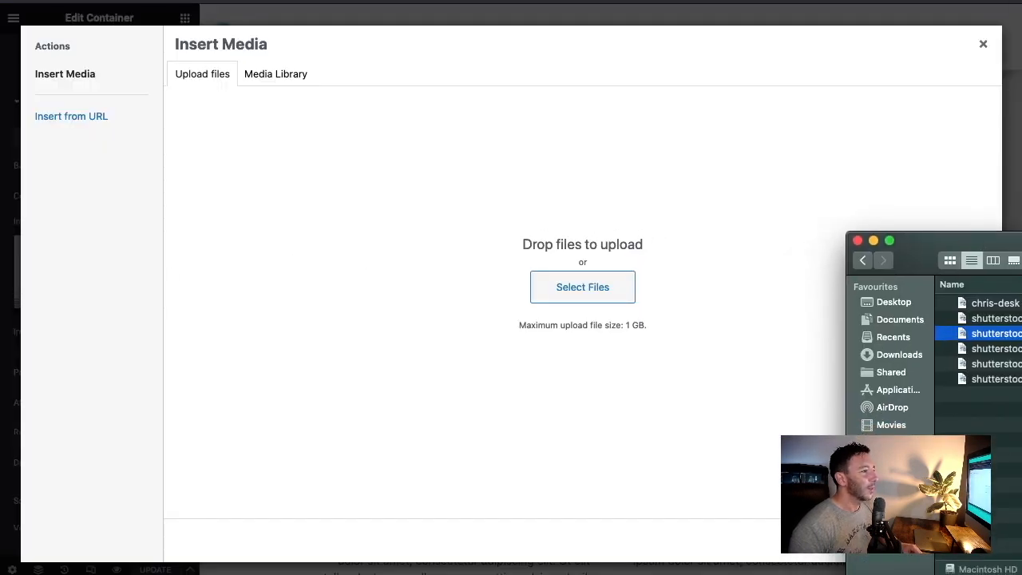
click(1014, 349)
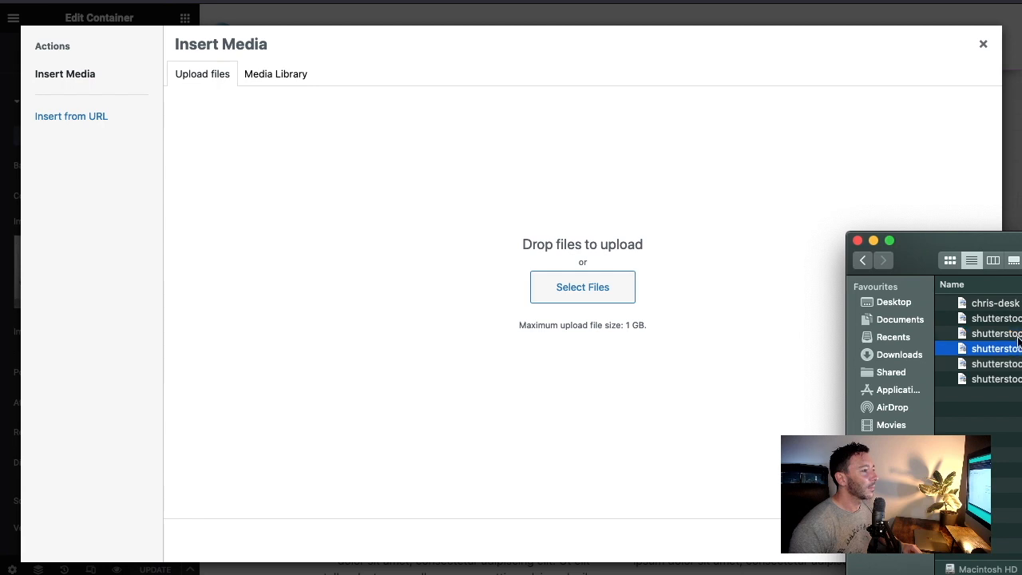
click(1017, 319)
click(1015, 305)
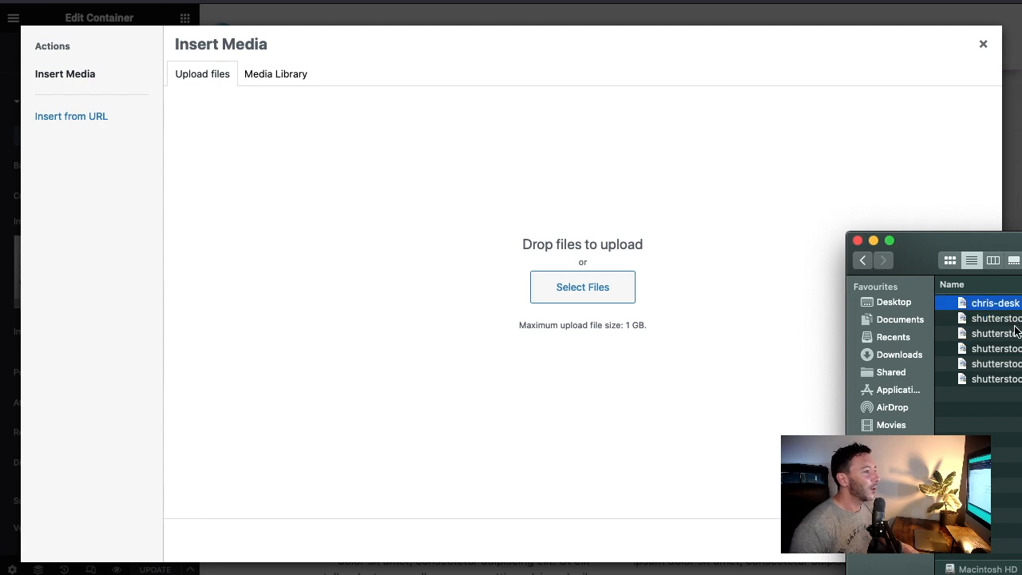
drag(993, 252, 1021, 252)
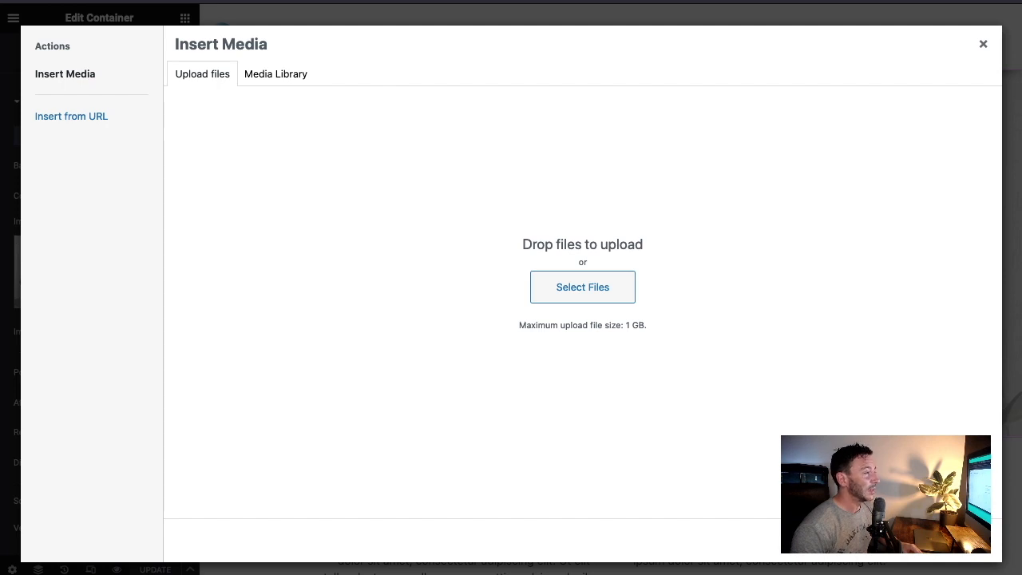
drag(1021, 116, 586, 115)
key(Down)
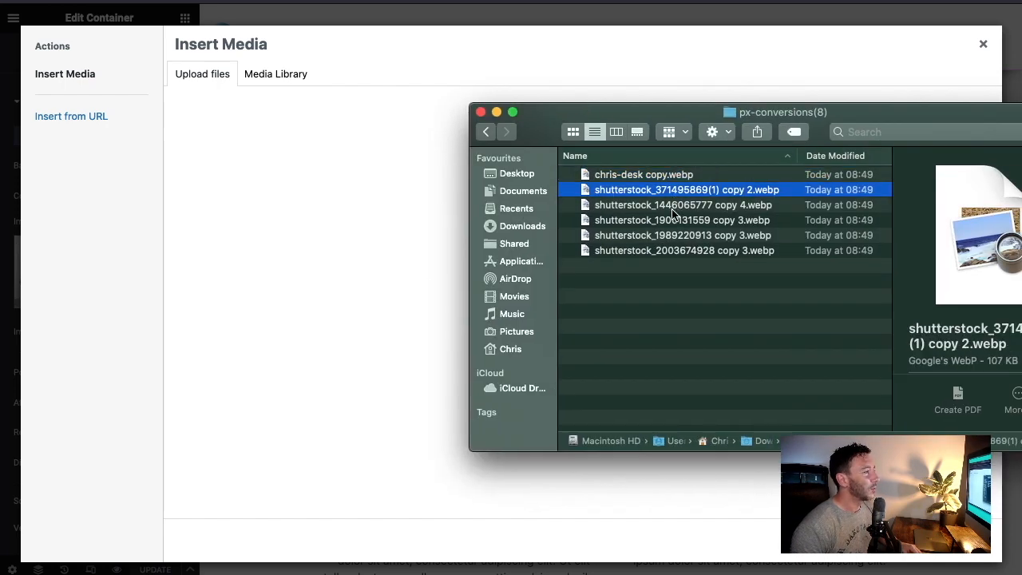
key(Down)
key(Down)
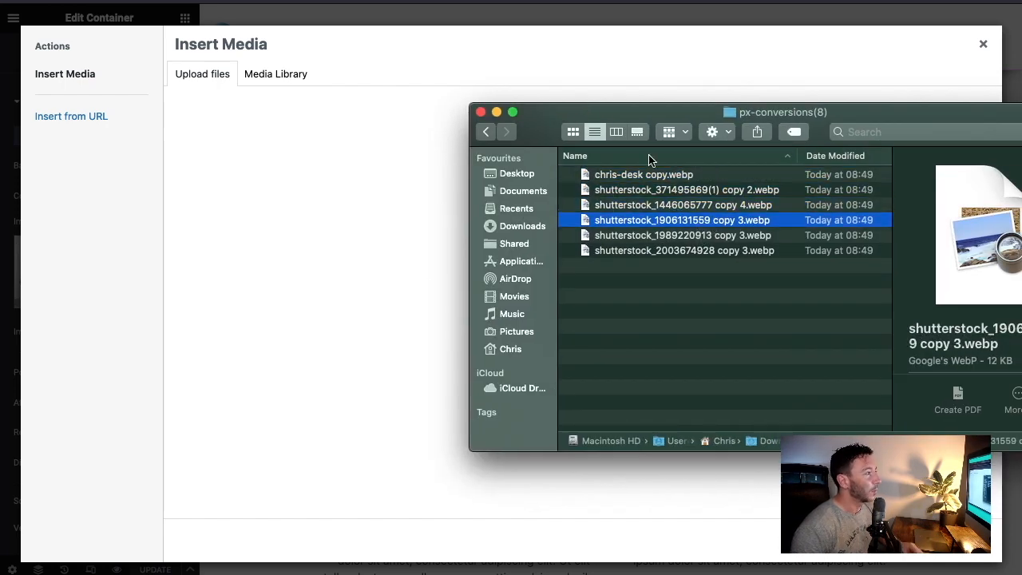
drag(647, 125, 1021, 120)
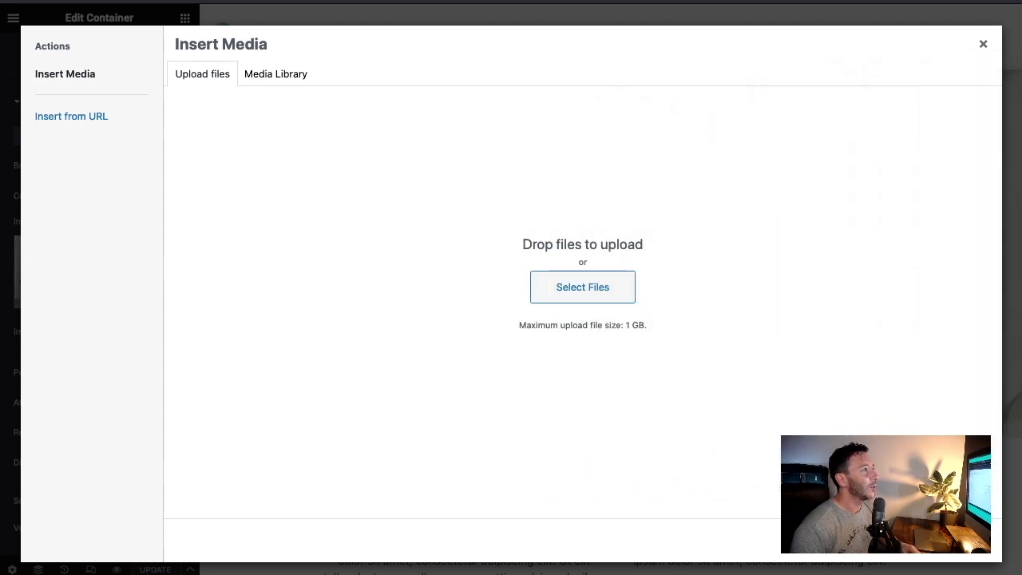
key(super+t)
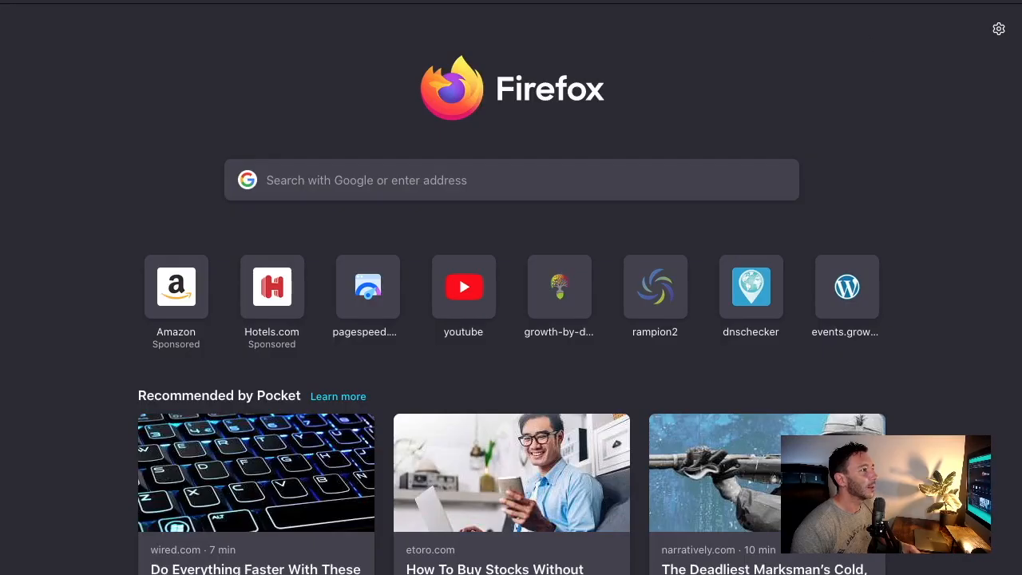
drag(1021, 143, 641, 138)
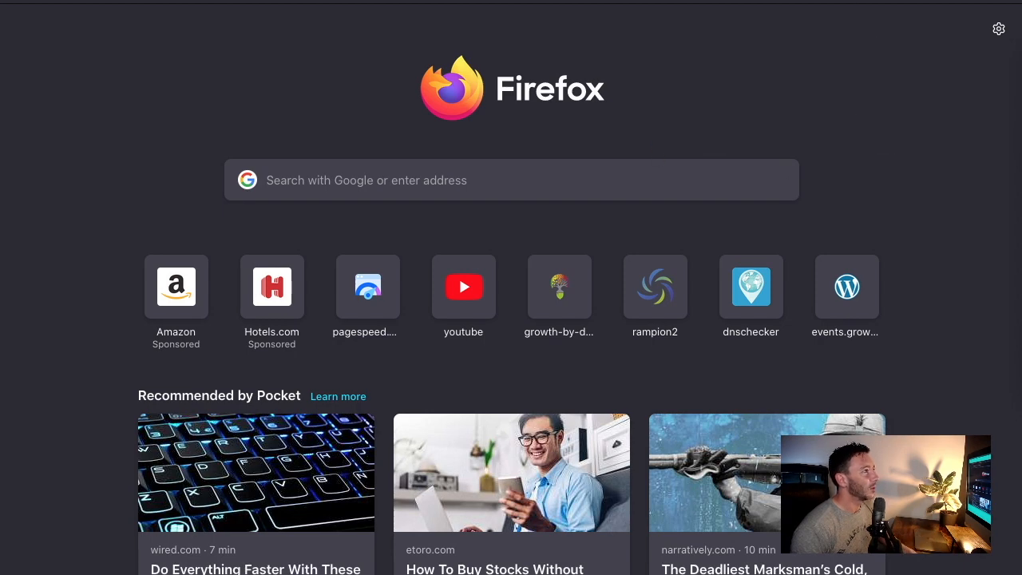
key(super+w)
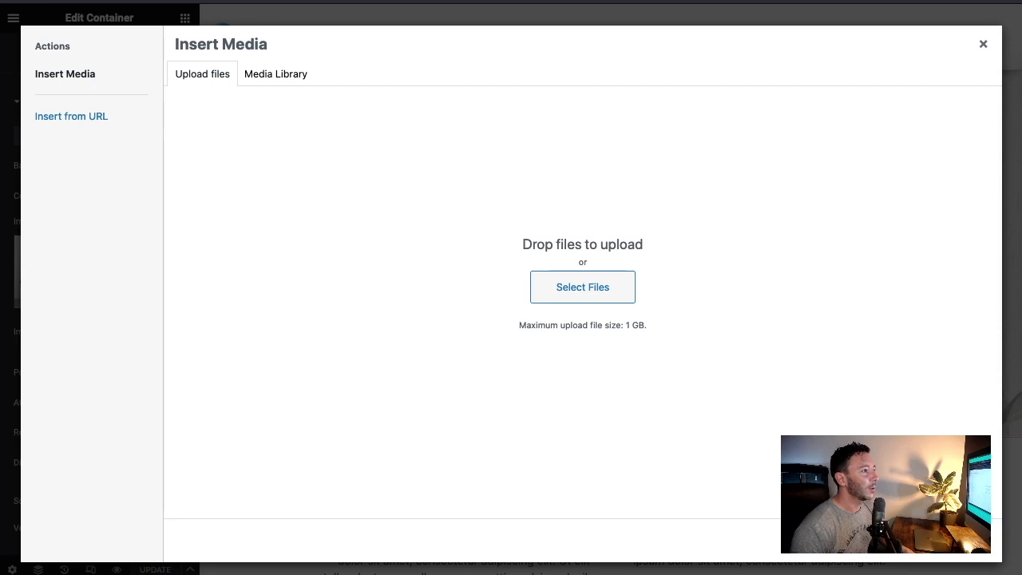
Upload the six WEBP files from px-conversions(8) and set the seated group photo as the hero container's background.
drag(1021, 160, 383, 231)
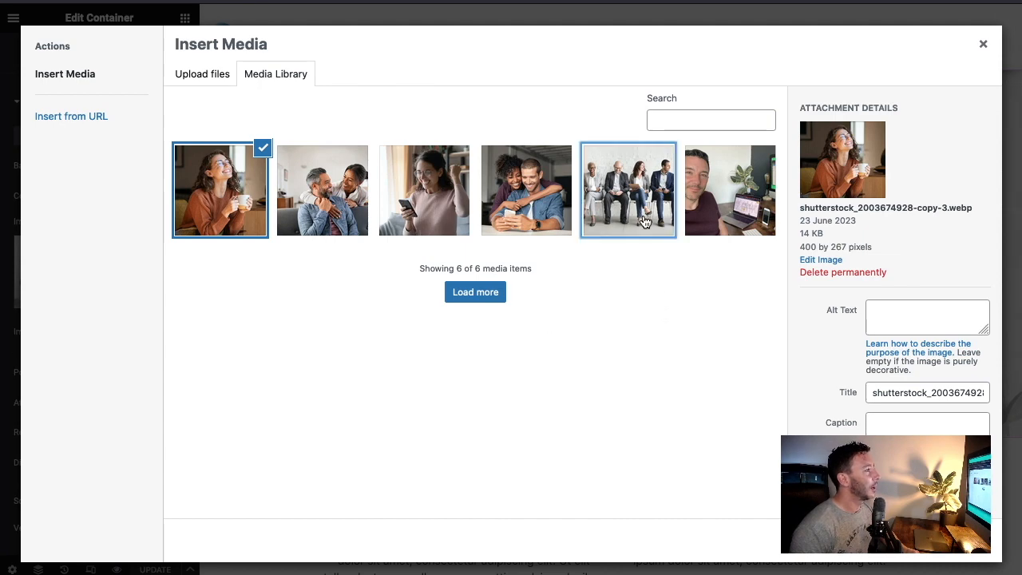
click(629, 192)
click(950, 540)
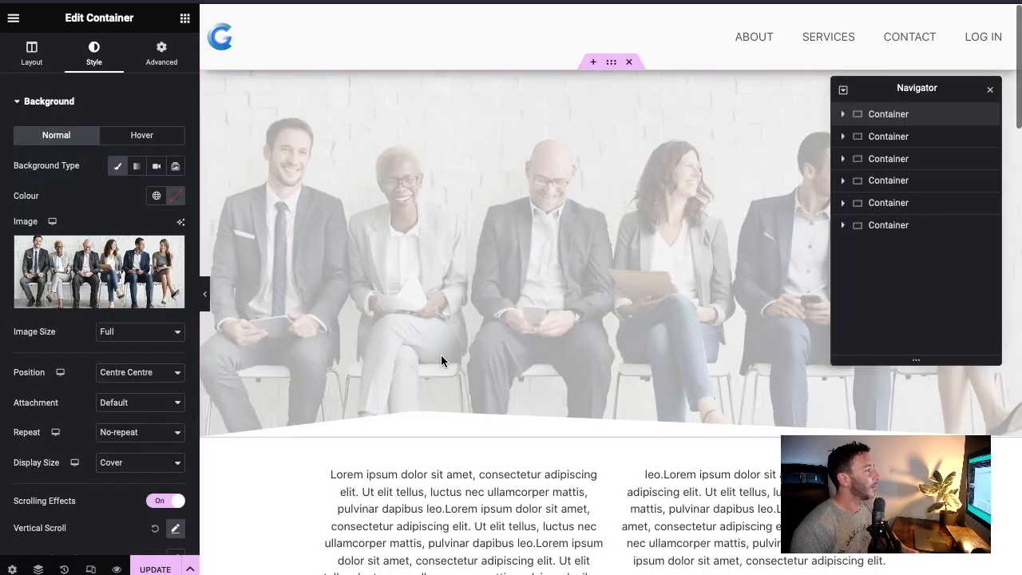
Replace the Rental Properties container's background with the uploaded WEBP photo of the woman holding a phone.
scroll(599, 337, down, 6)
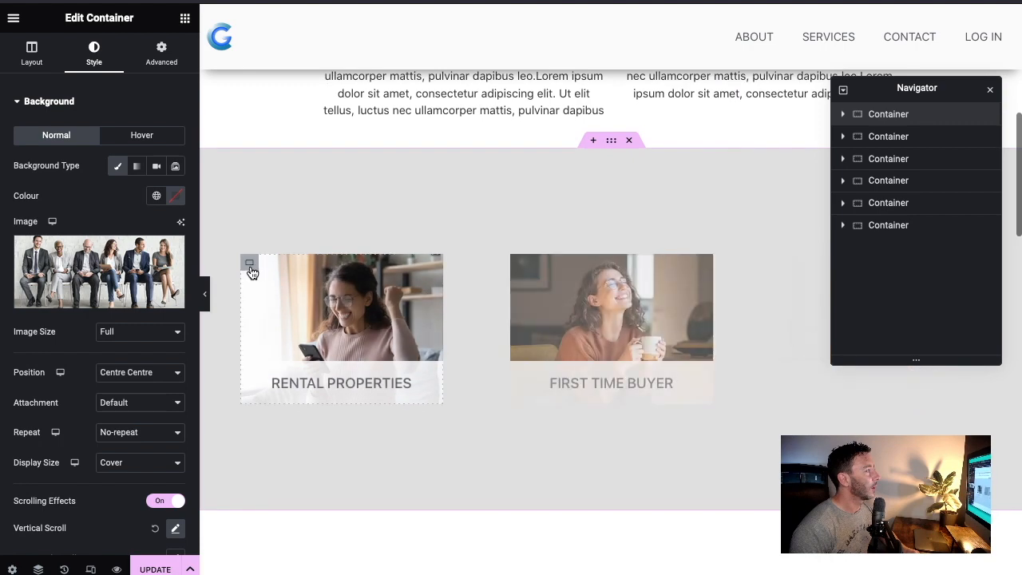
click(437, 311)
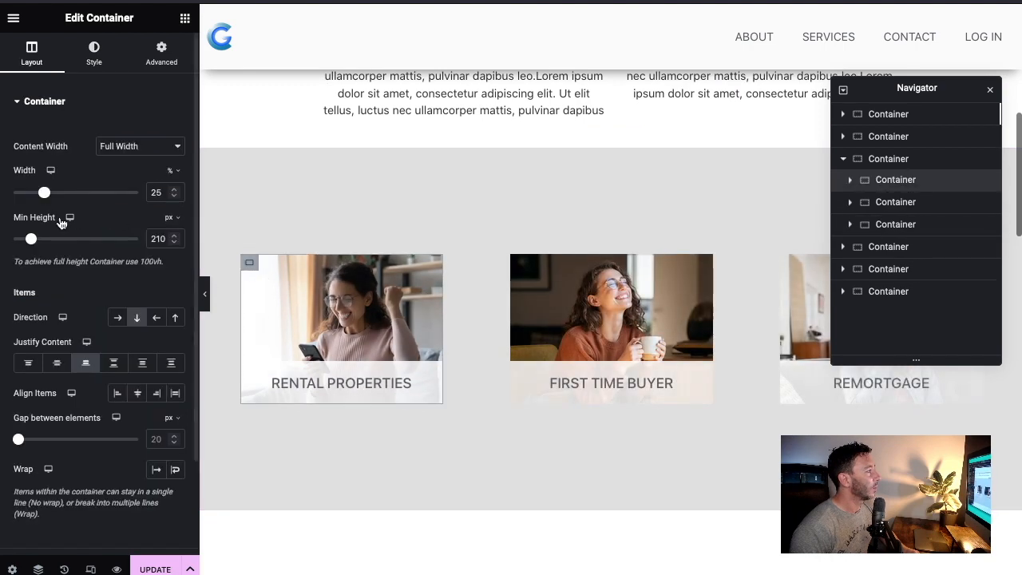
click(94, 52)
click(126, 266)
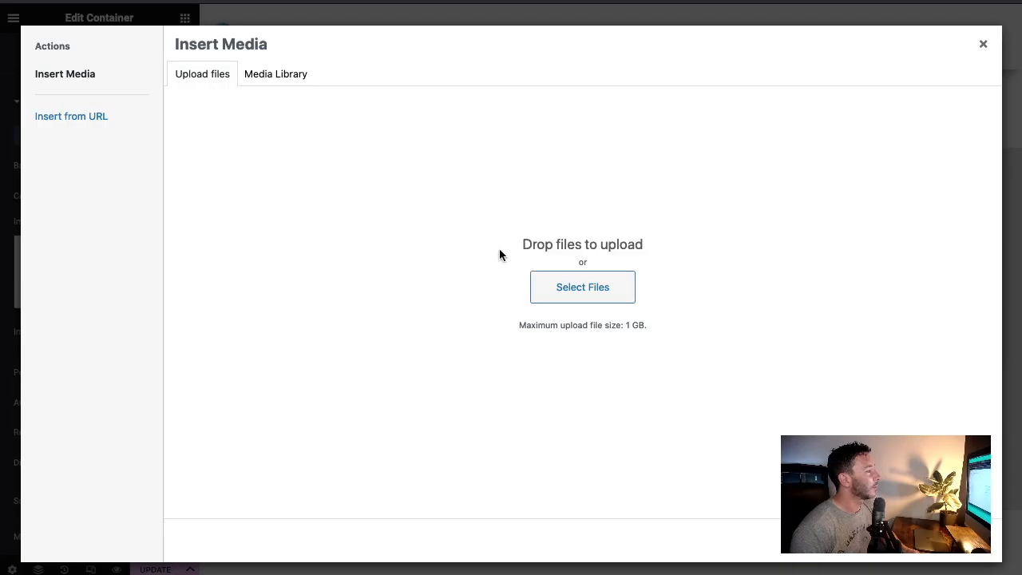
click(276, 73)
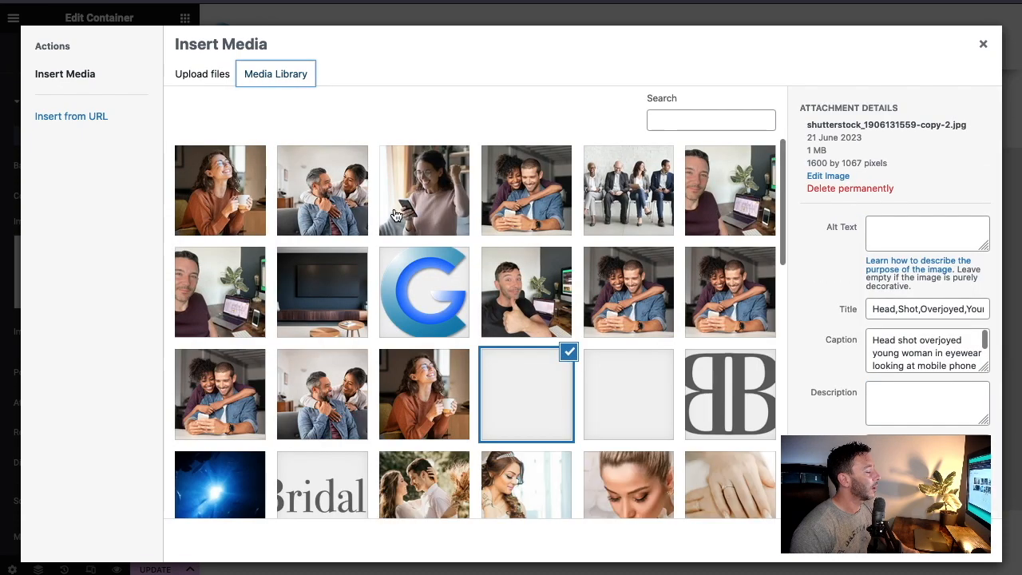
click(960, 556)
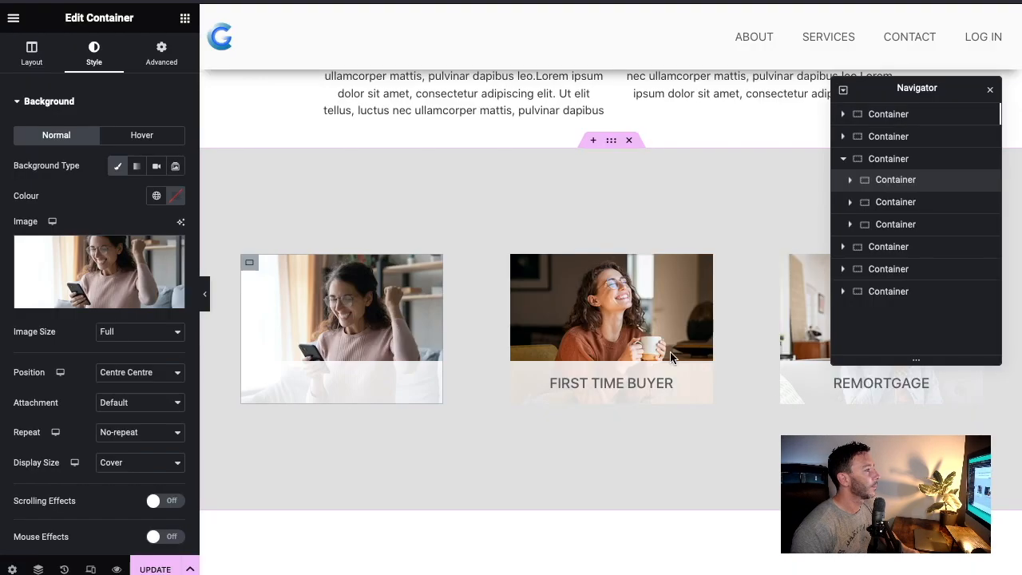
Replace the First Time Buyer container's background with the uploaded WEBP photo of the woman holding a mug.
click(519, 266)
click(96, 64)
click(127, 266)
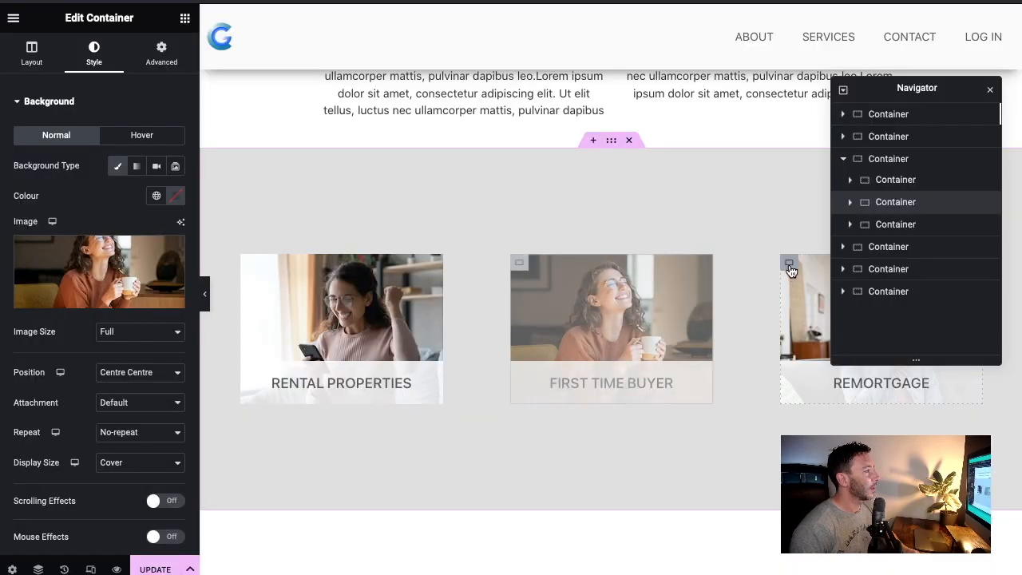
Replace the Remortgage container's background image with its uploaded WEBP version.
click(789, 269)
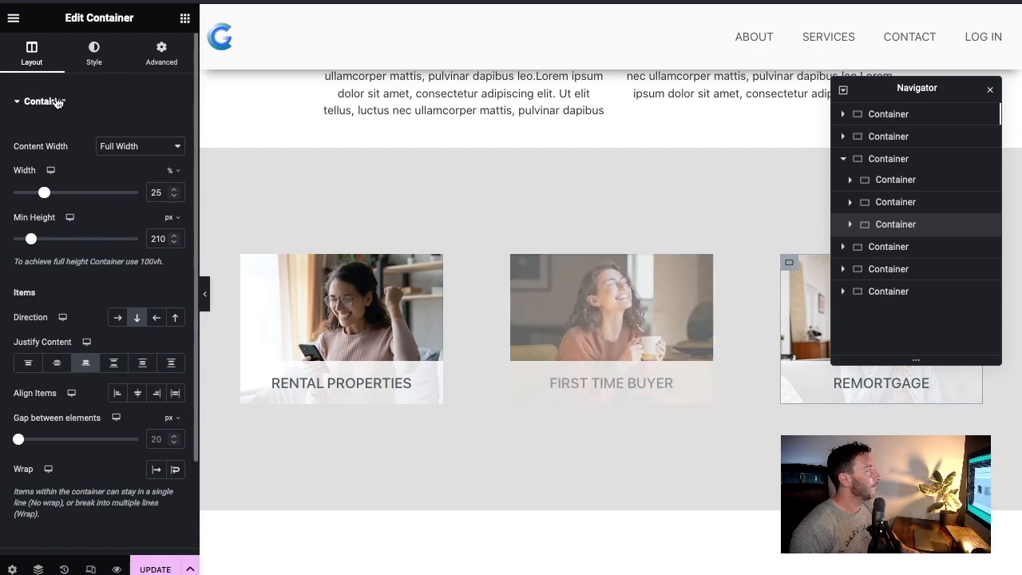
click(95, 53)
click(73, 296)
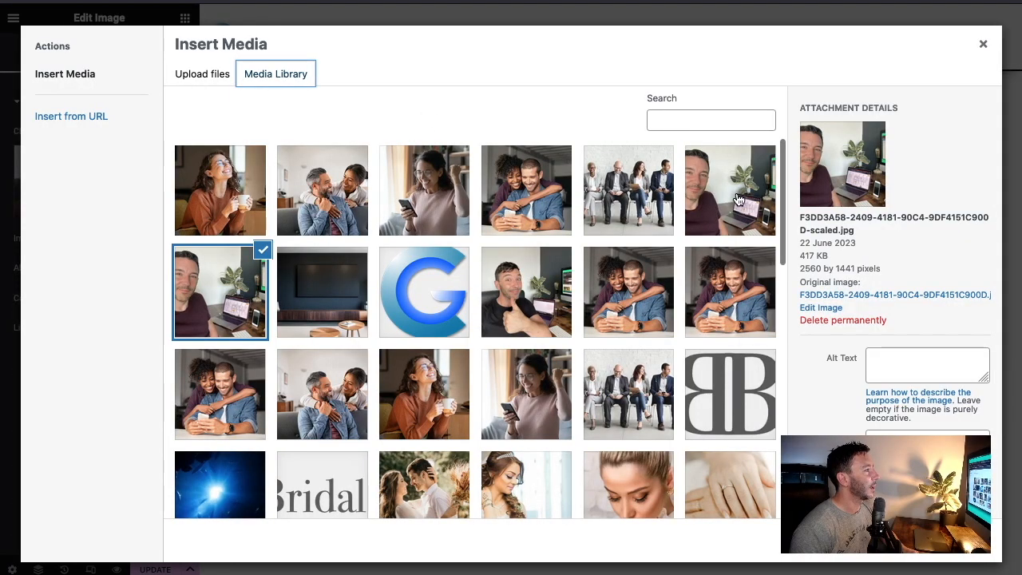
Replace the desk selfie under the "Don't forget to smile!" heading with its 800 by 450 pixel WEBP version.
click(738, 199)
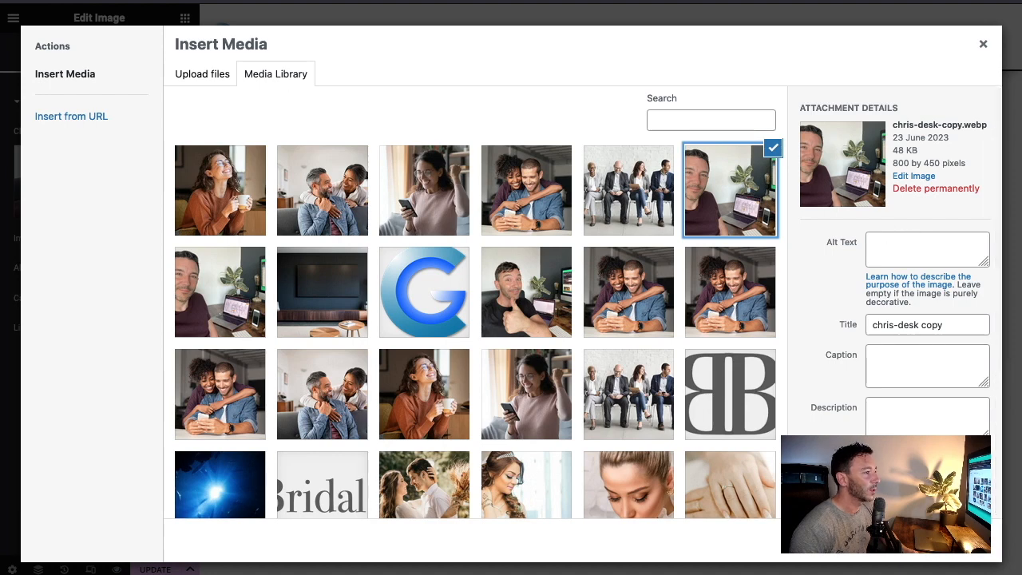
click(968, 552)
scroll(586, 289, down, 3)
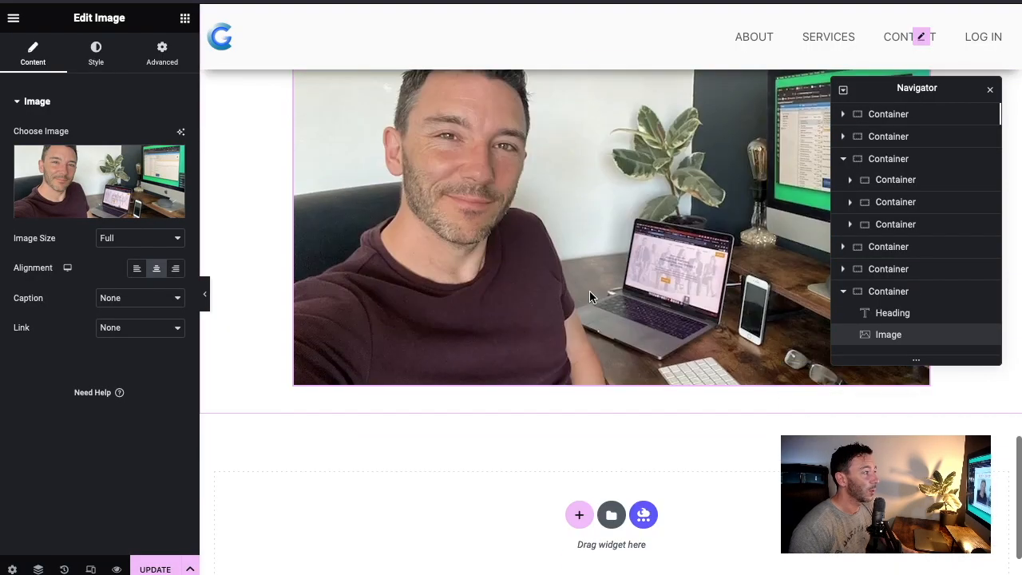
scroll(606, 307, down, 1)
Update the homepage with the replaced images and check its sections back up to the hero.
scroll(606, 308, up, 7)
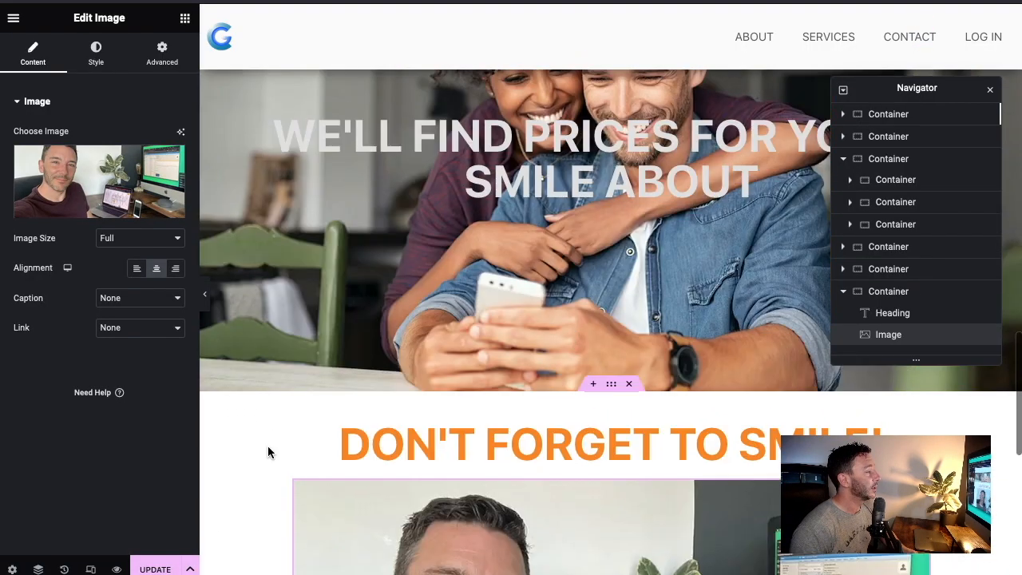
scroll(661, 256, down, 5)
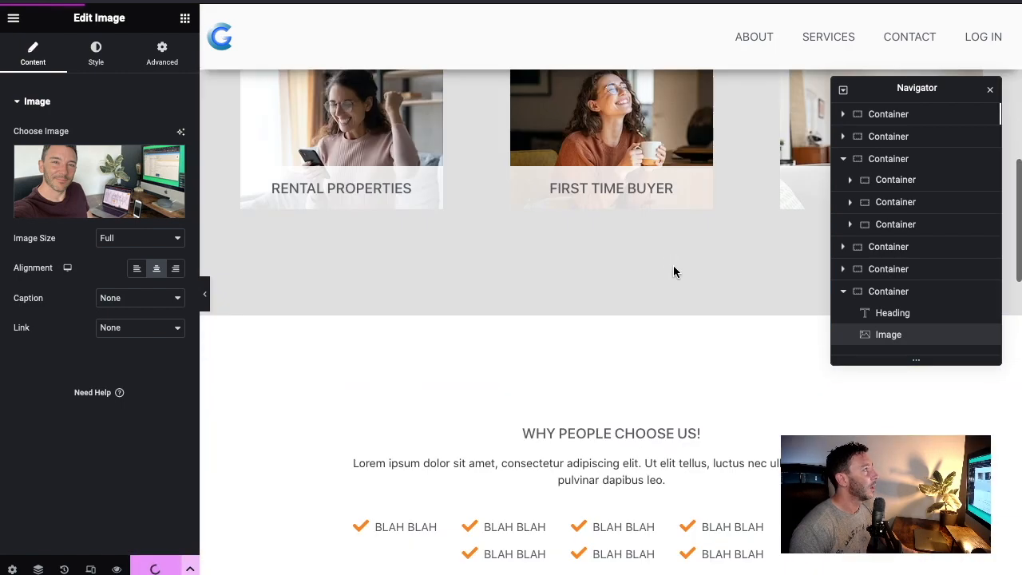
scroll(651, 276, up, 8)
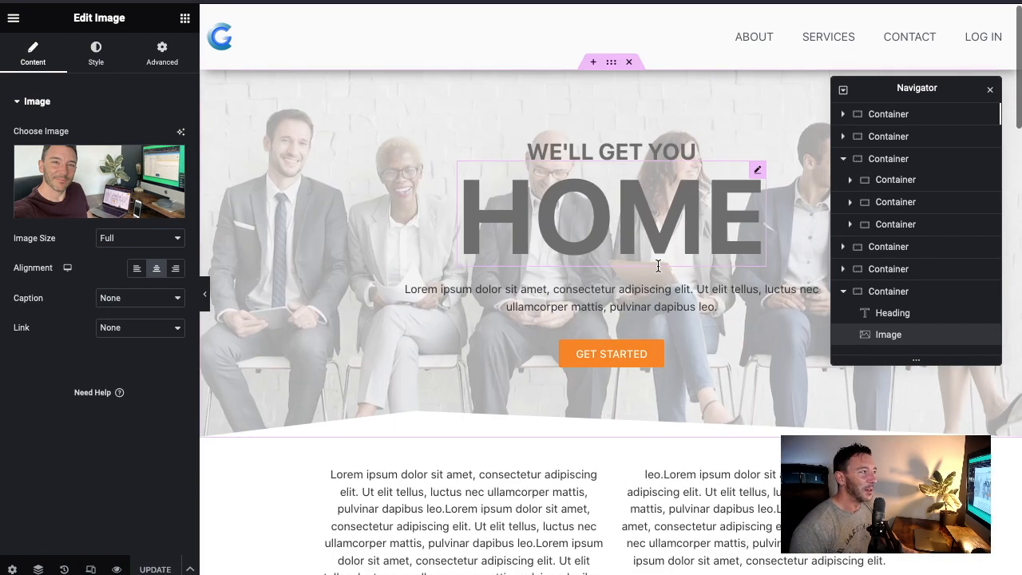